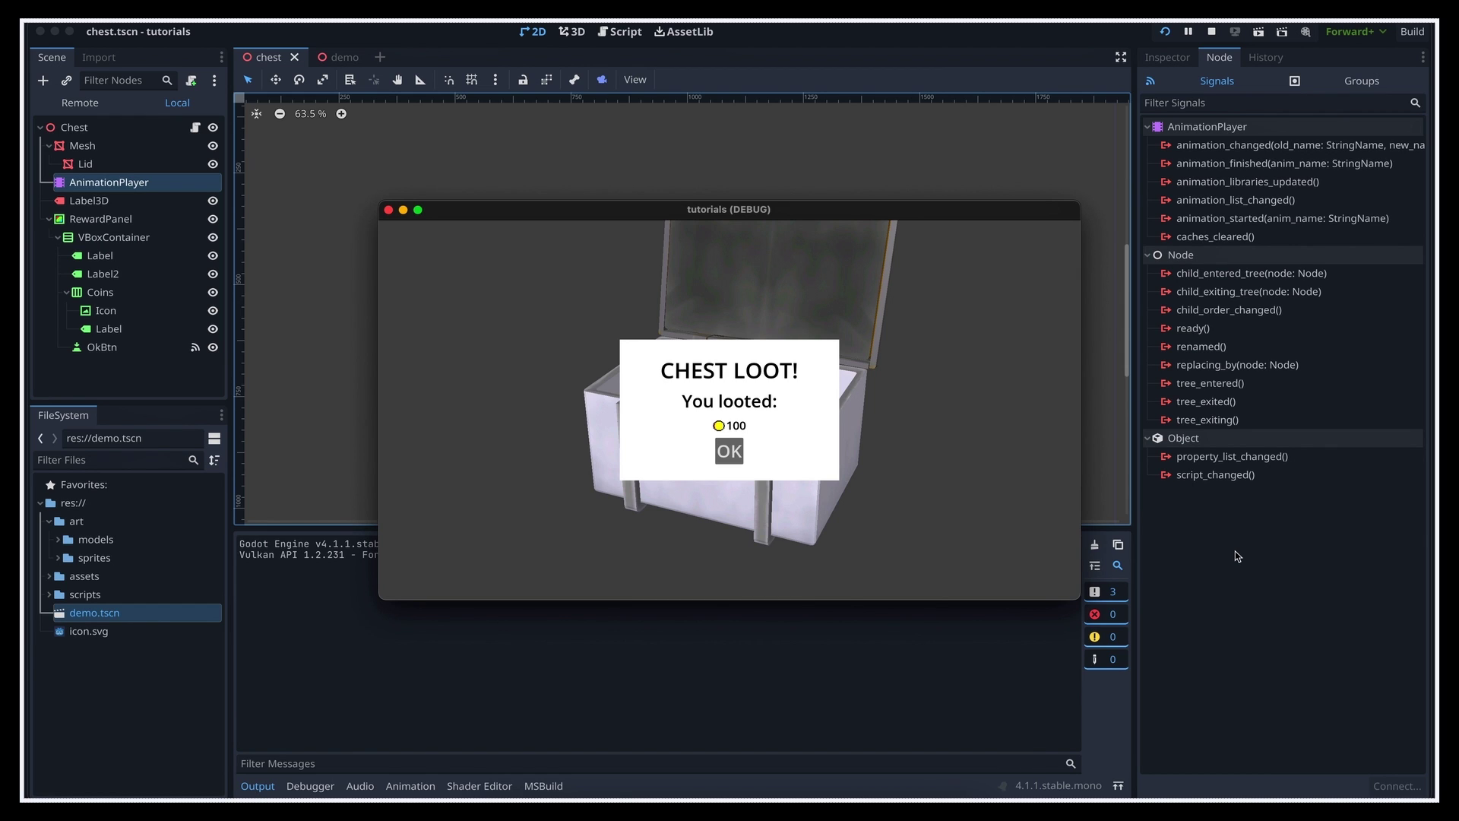
In the running demo, dismiss the CHEST LOOT! panel with Enter, then reopen the chest with E
key("Return")
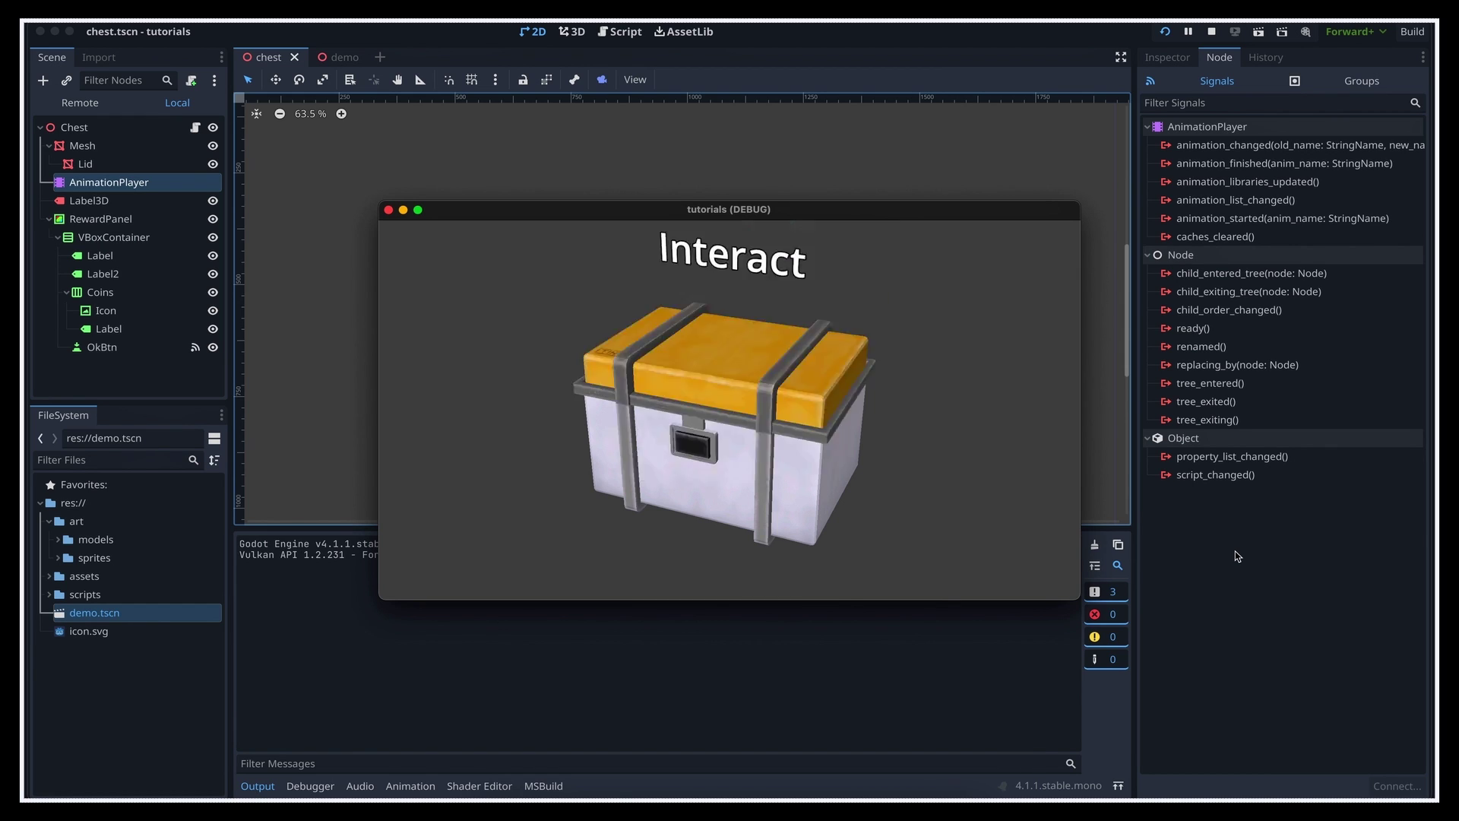
key("e")
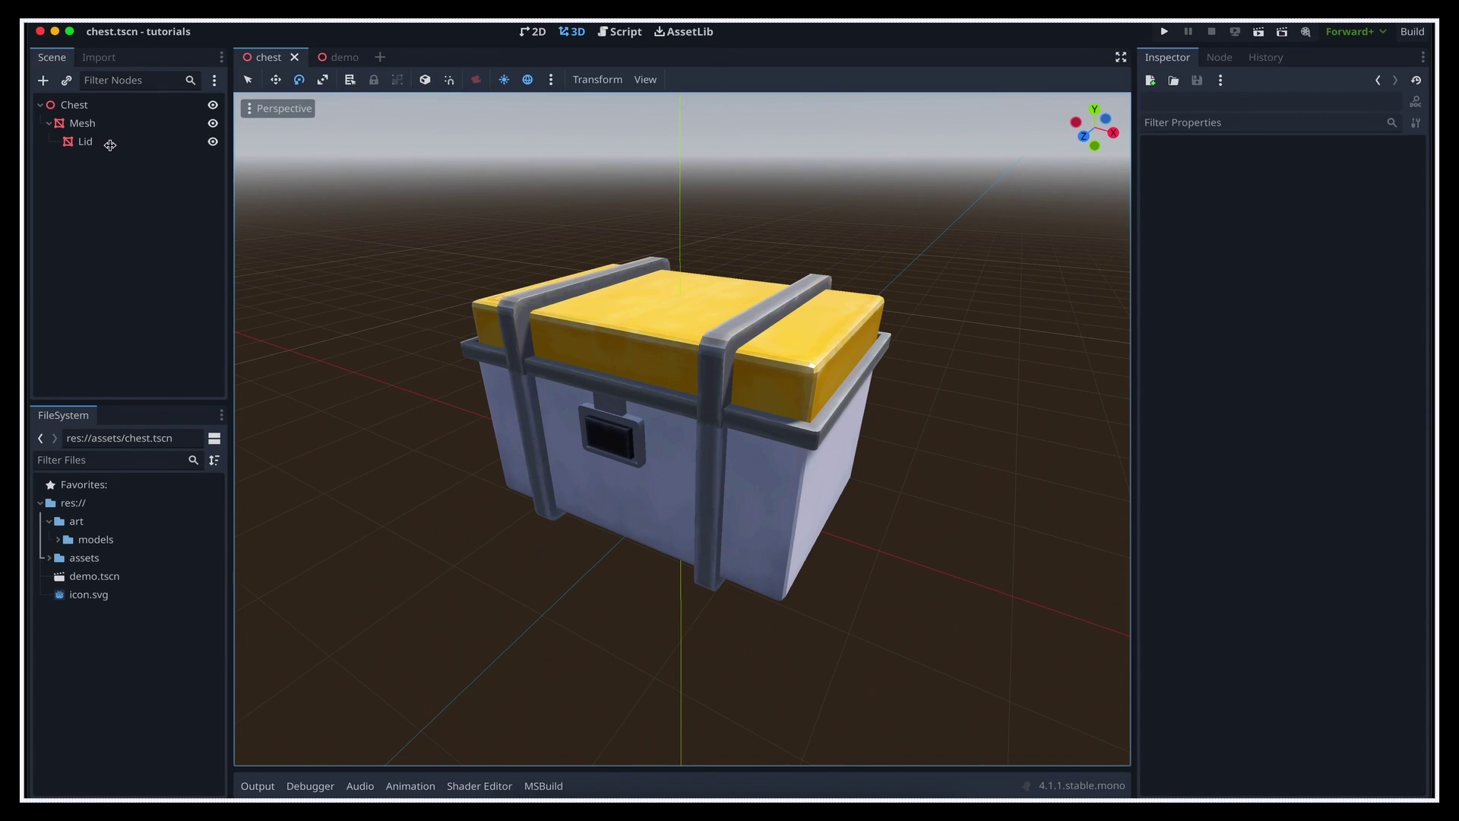
left_click(110, 144)
left_click_drag(722, 376, 725, 338)
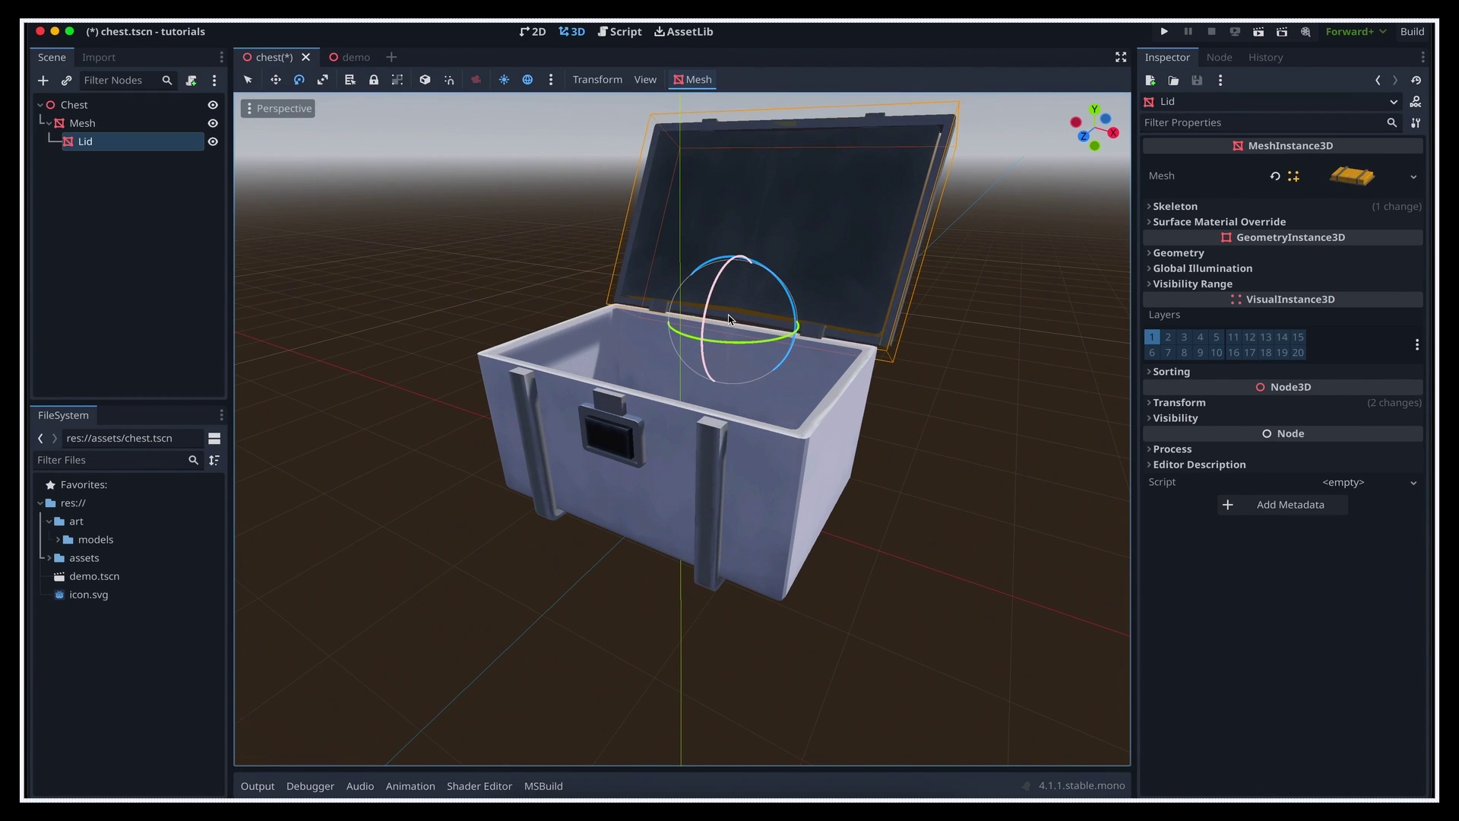
key("ctrl+z")
left_click(960, 372)
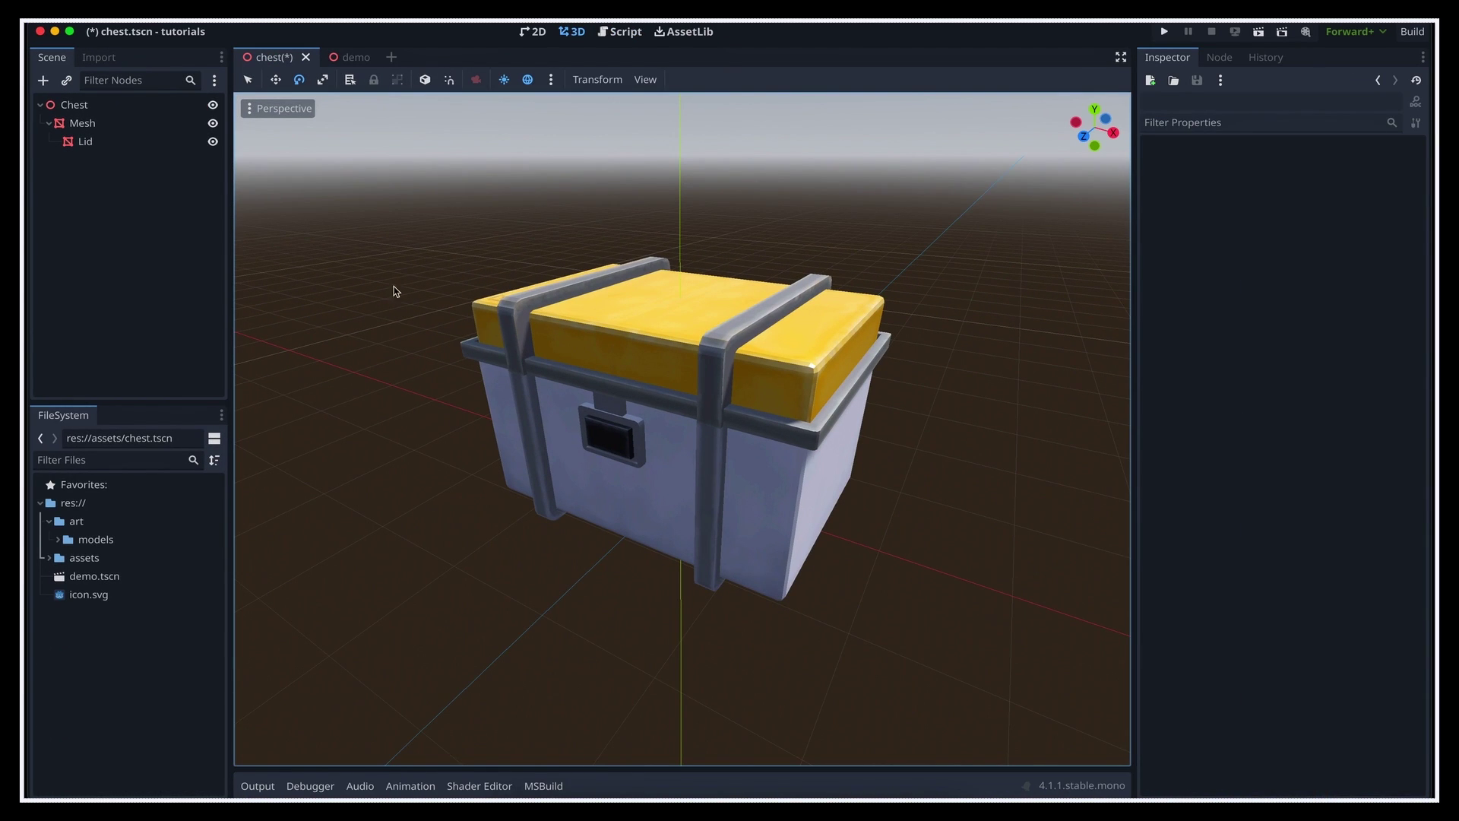
Add an AnimationPlayer child to the Chest root using the 'animation' node search
left_click(150, 106)
key("ctrl+a")
type("animation")
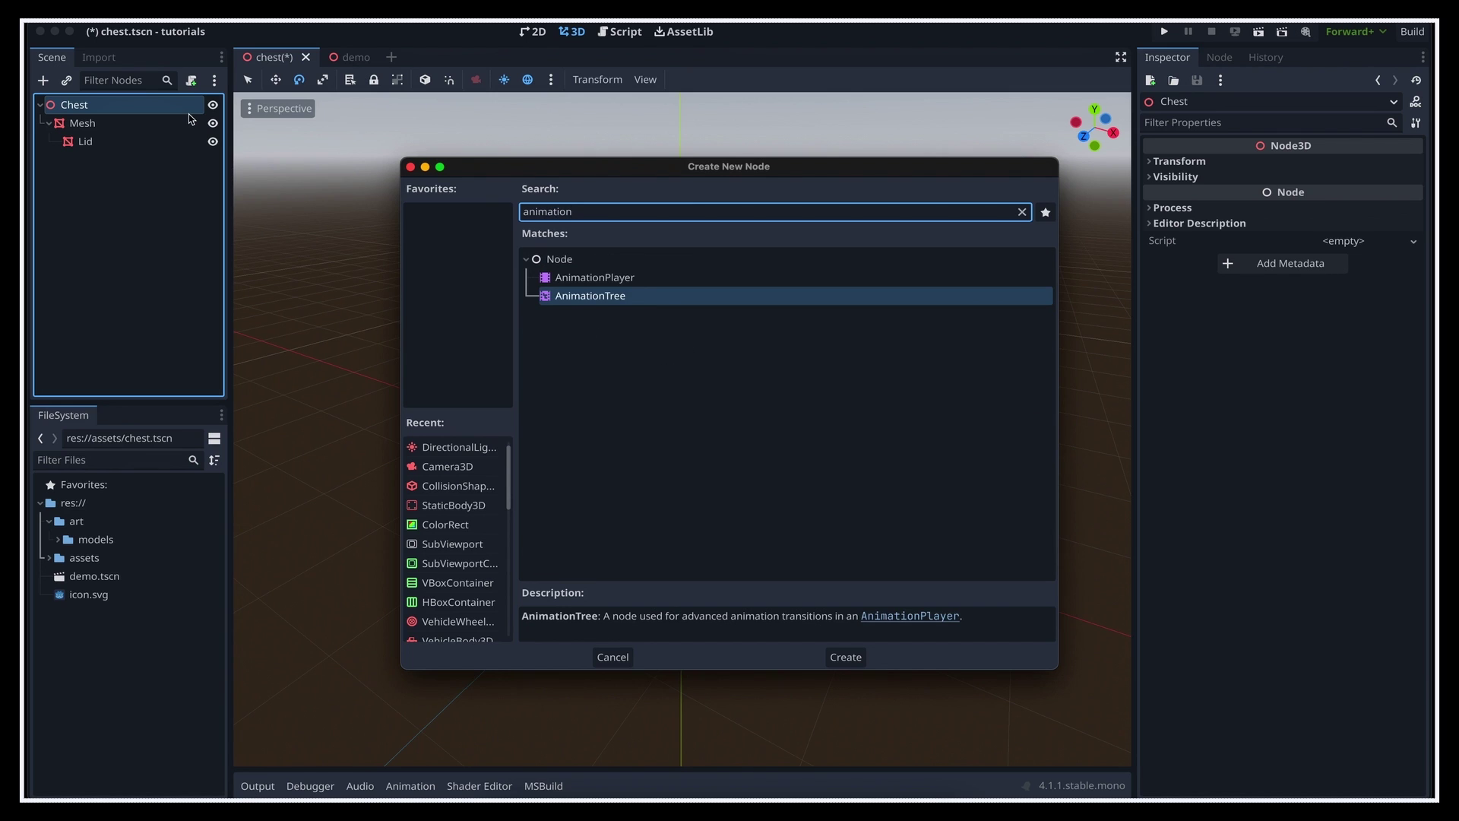
key("Up")
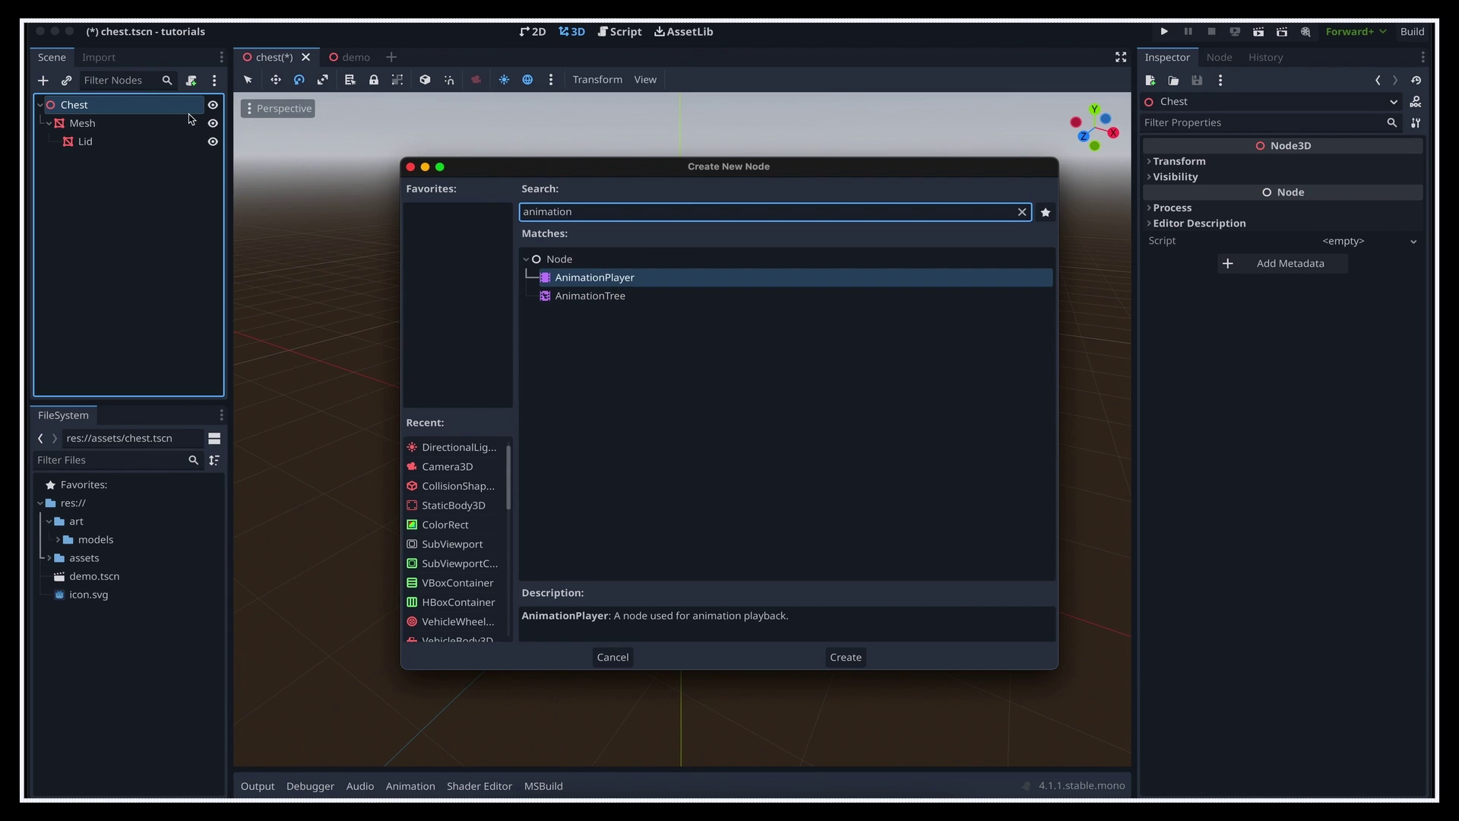
key("Return")
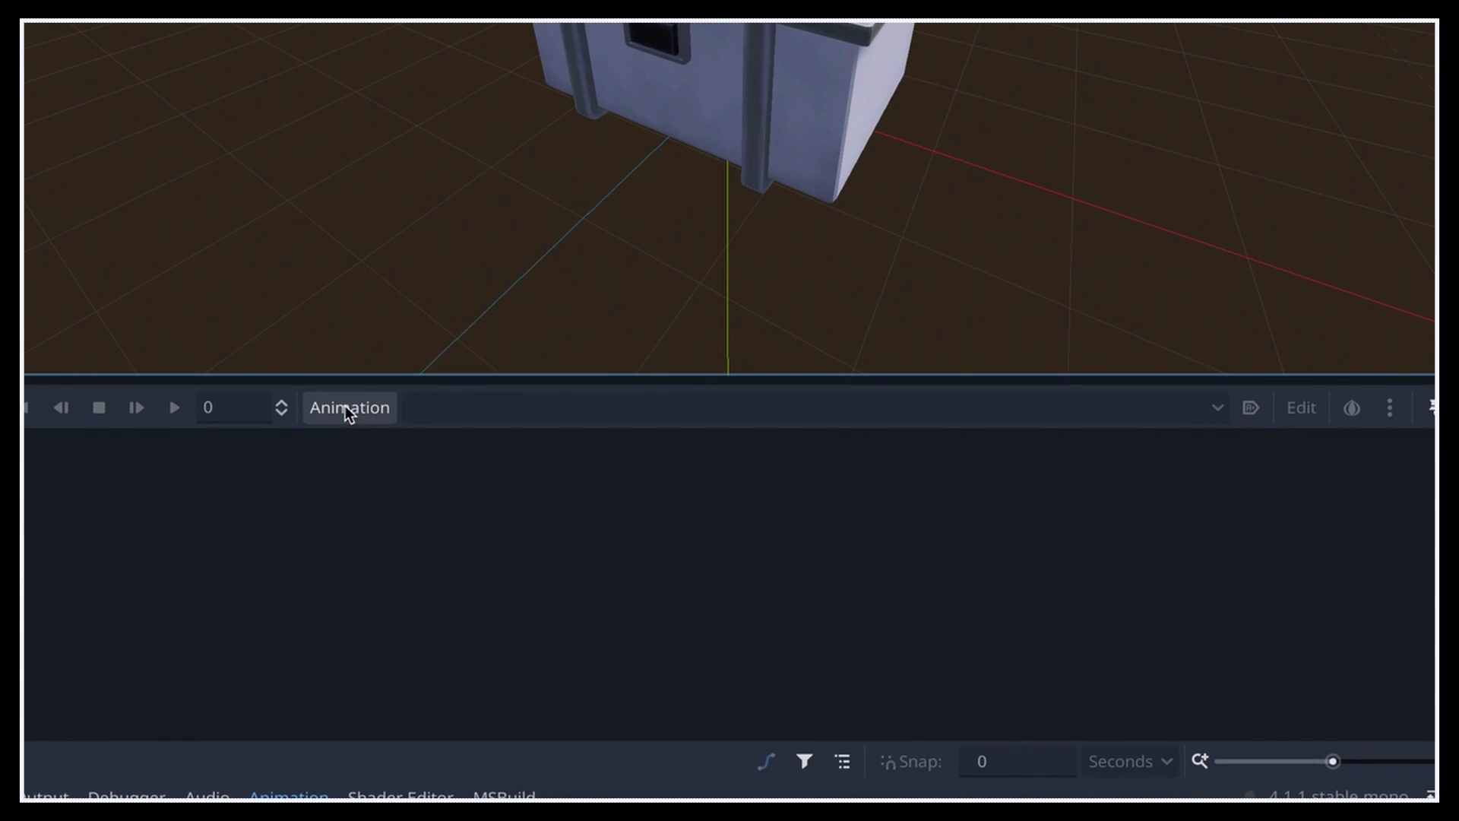
Create a new animation named 'chest-open' from the Animation panel's menu
left_click(348, 410)
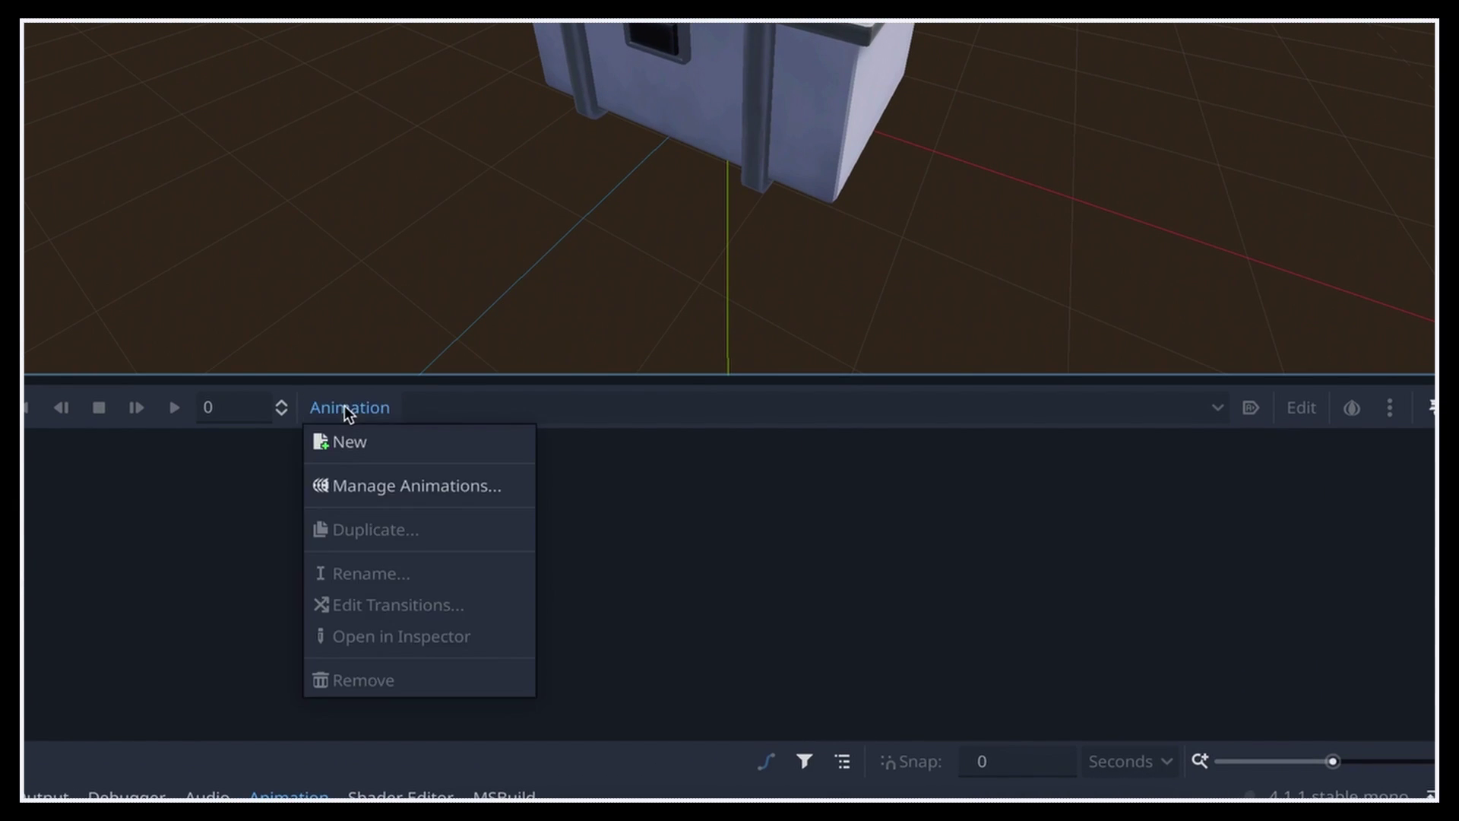
left_click(368, 448)
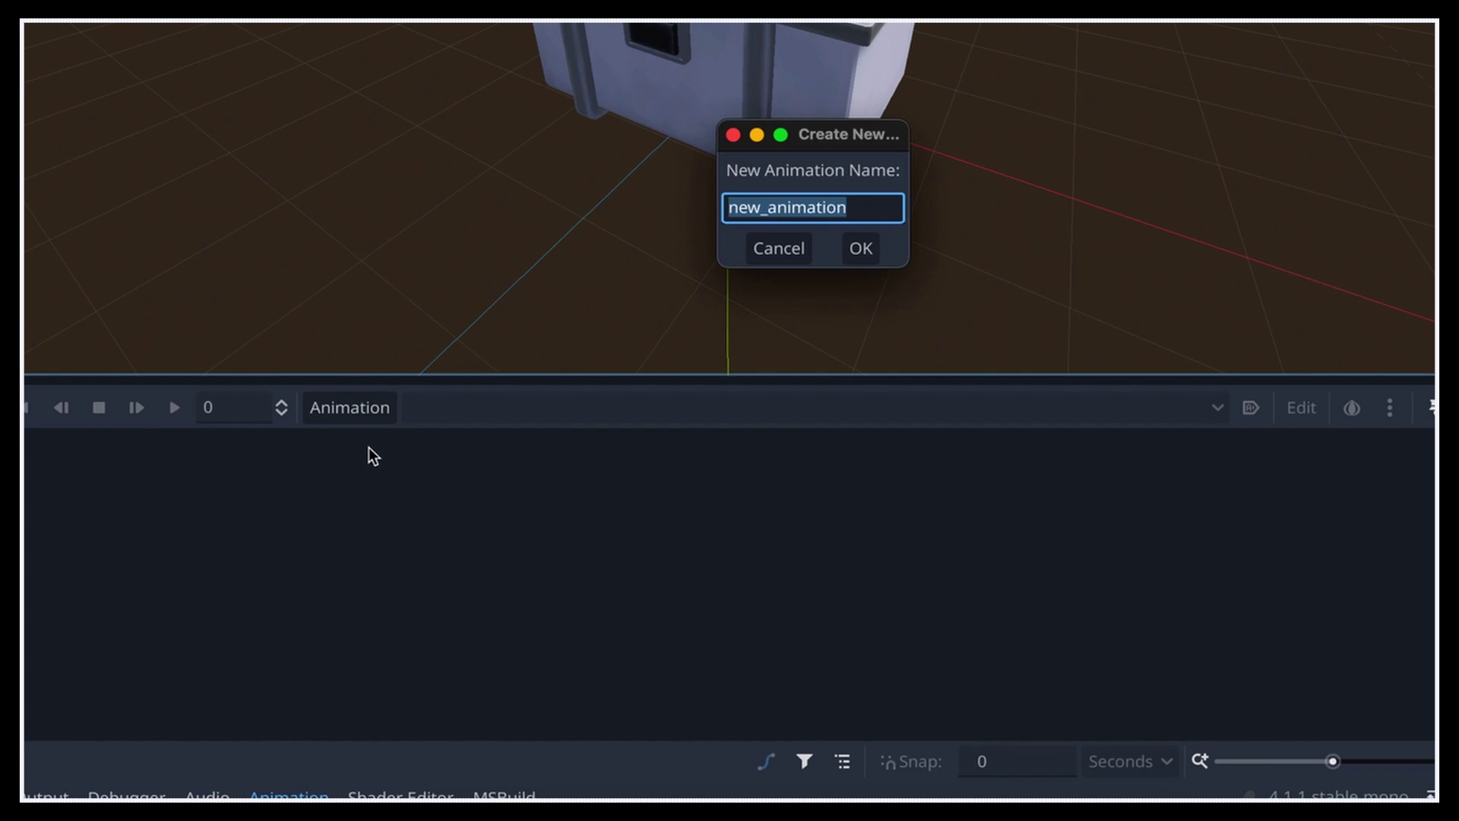
type("chest-op")
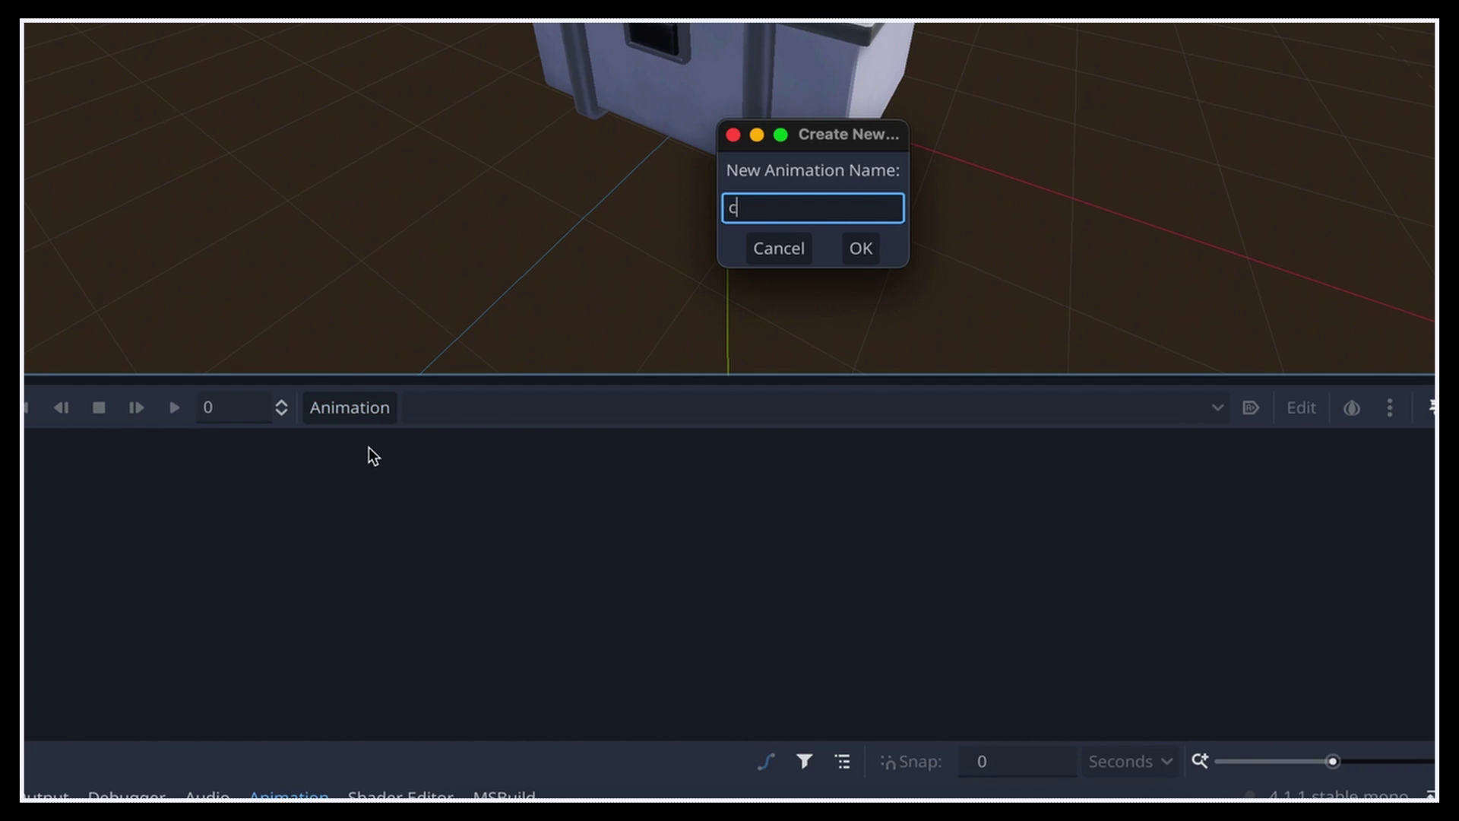
type("en")
key("Return")
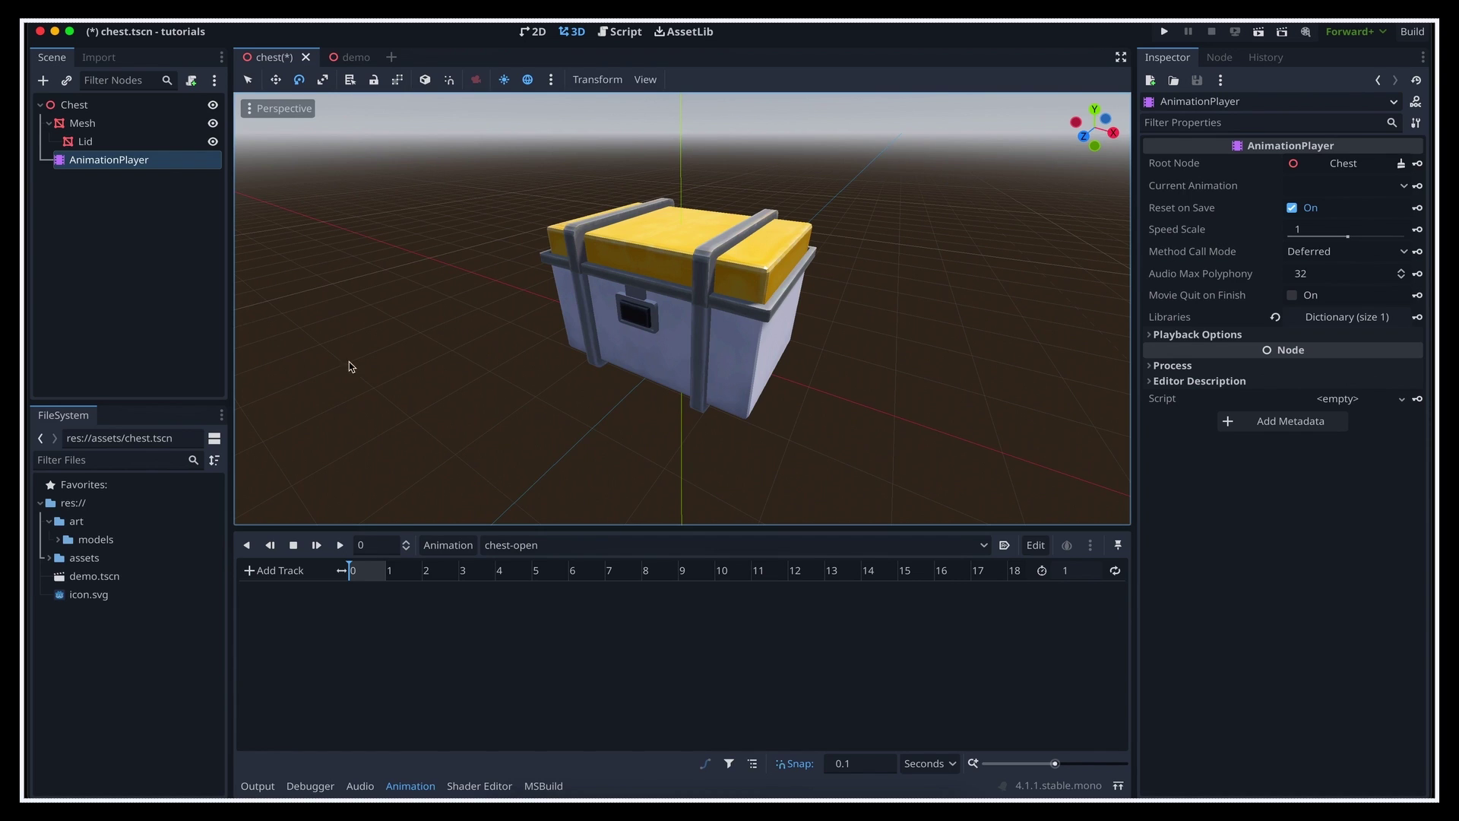
Select the Lid node and request a keyframe for its Transform Rotation in the Inspector
left_click(168, 148)
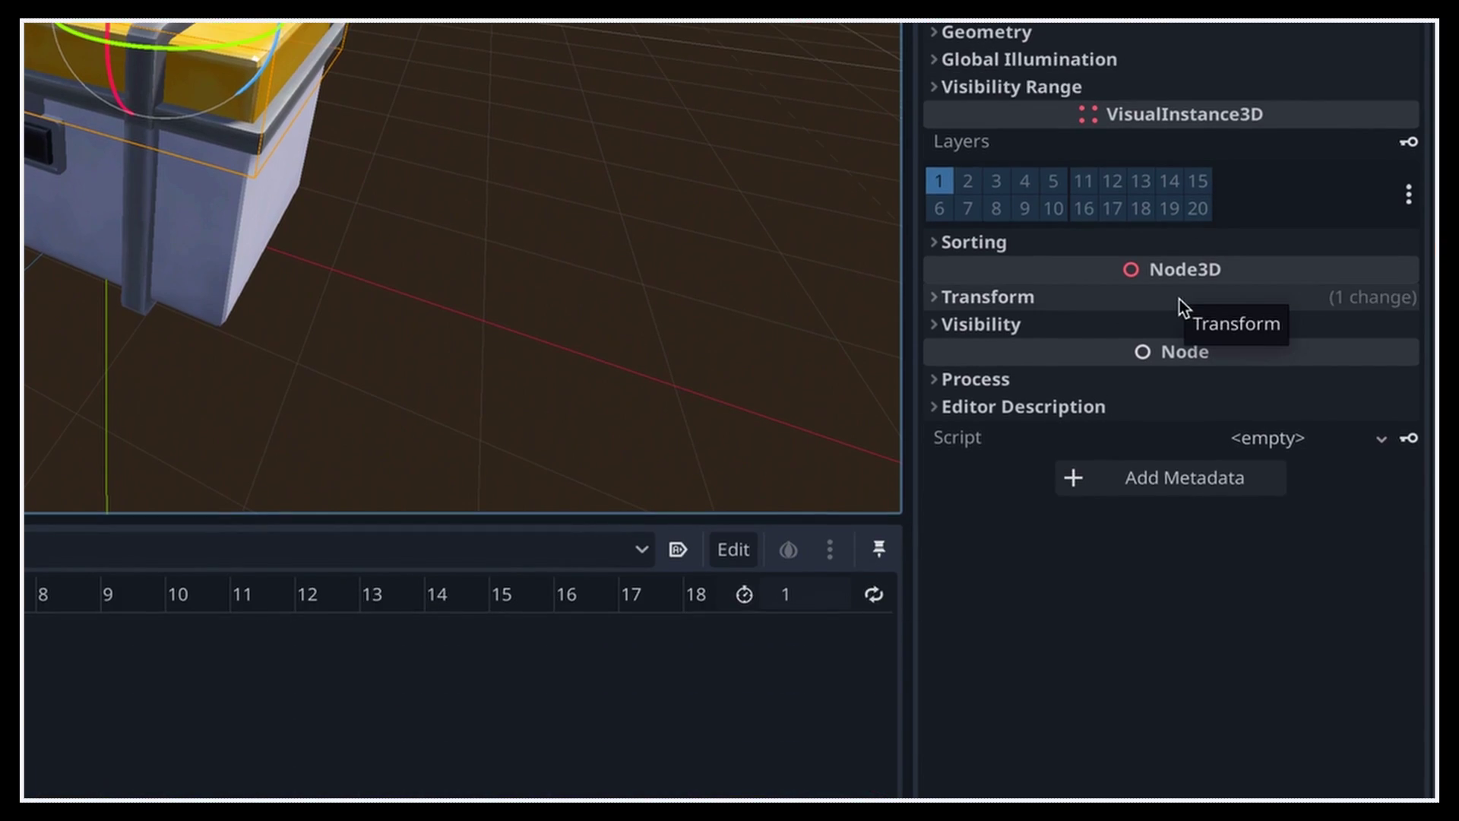
left_click(1180, 304)
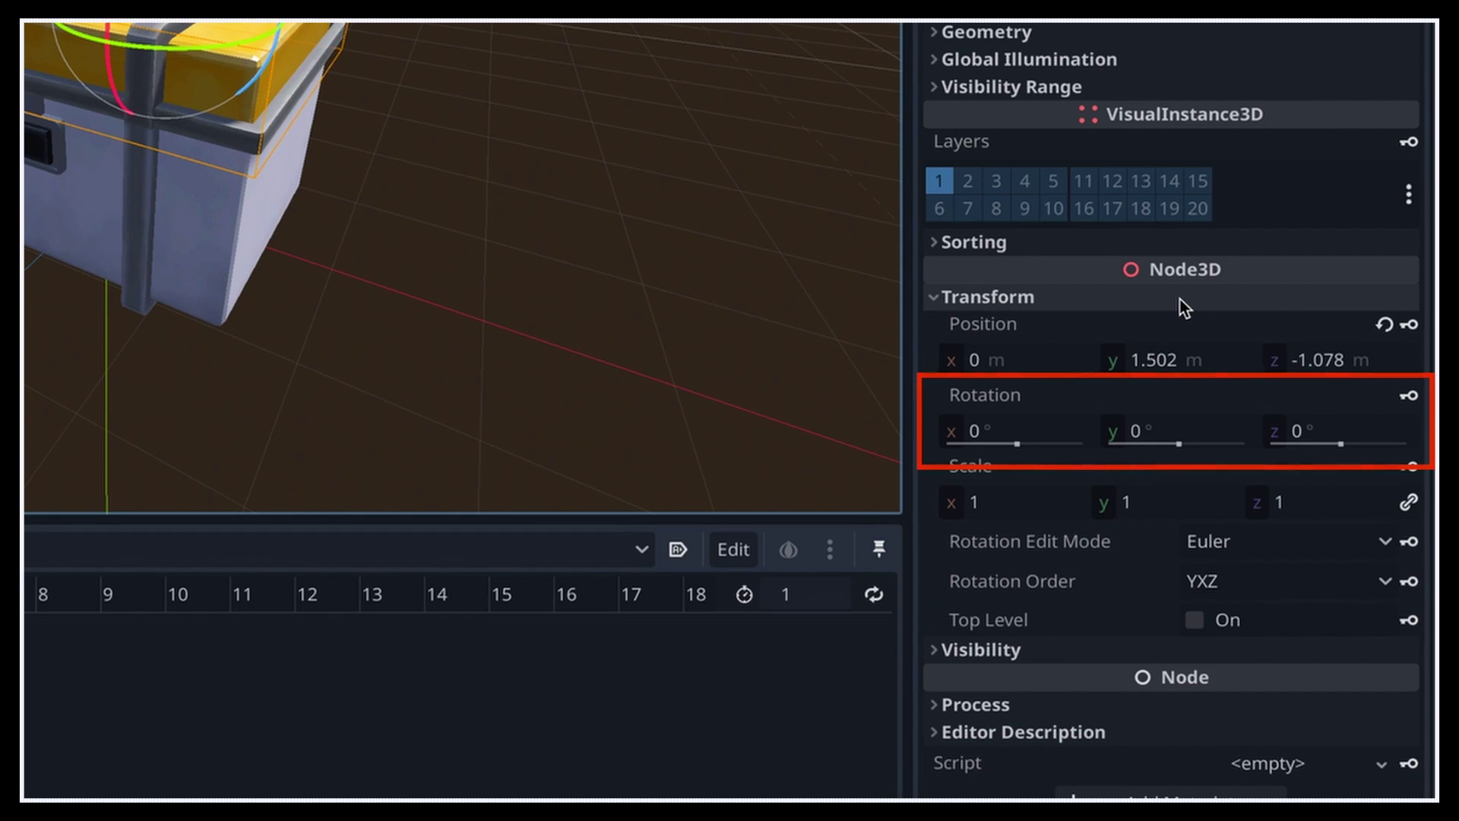
left_click(1410, 395)
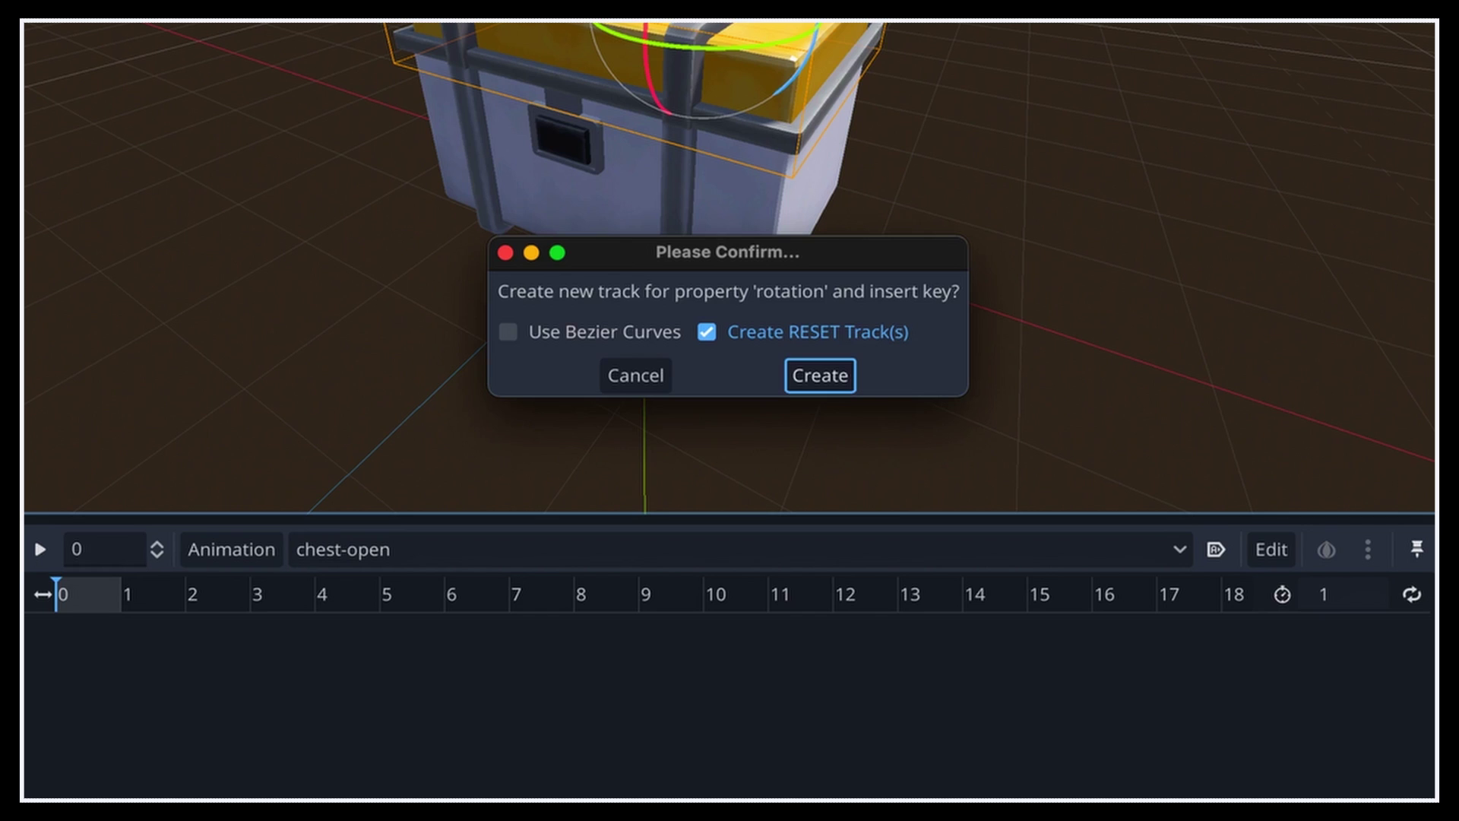
Create the Lid rotation track with its first key and set the animation length to 3 seconds
left_click(832, 377)
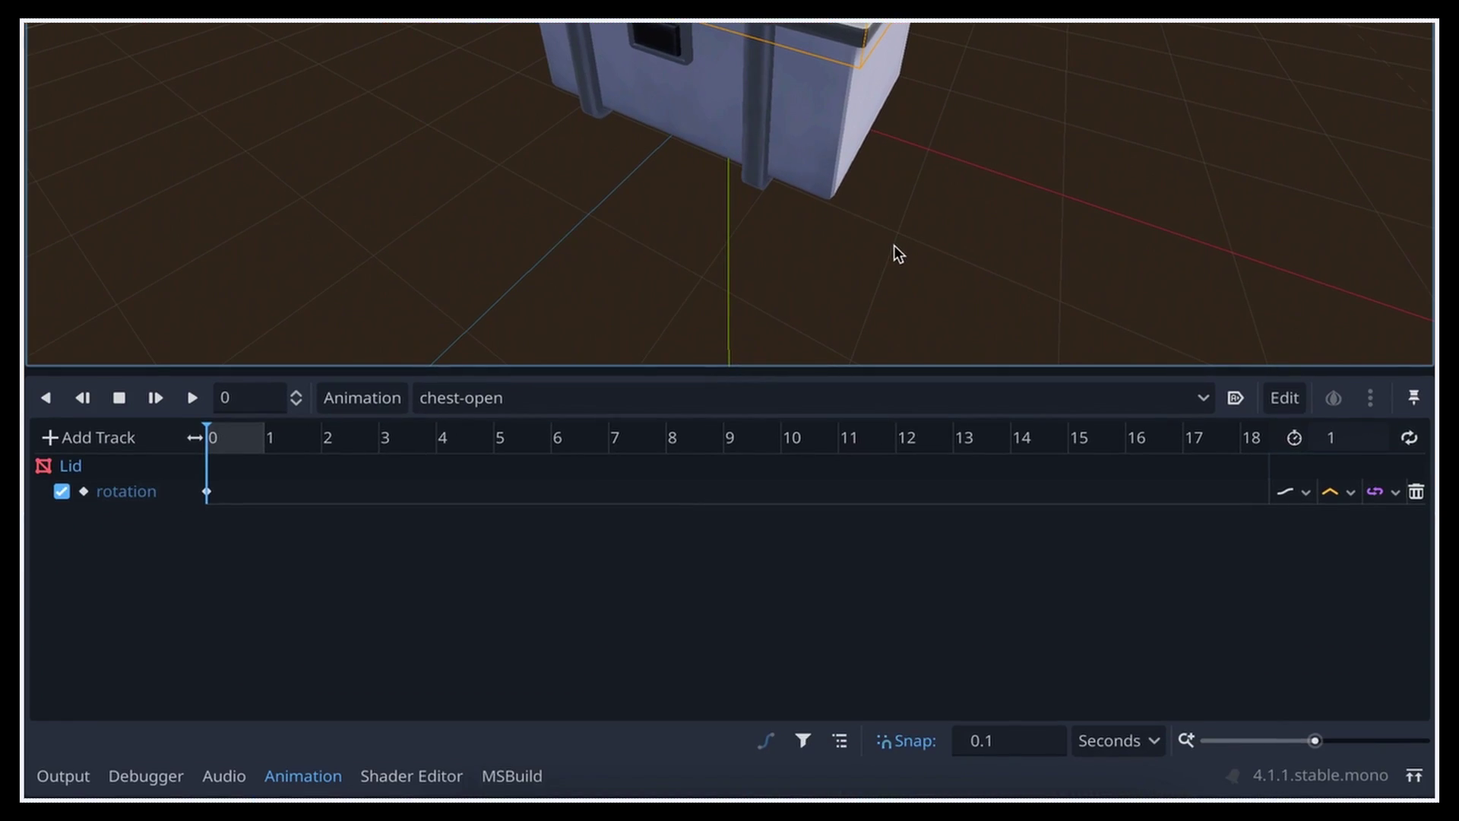
left_click_drag(218, 440, 269, 444)
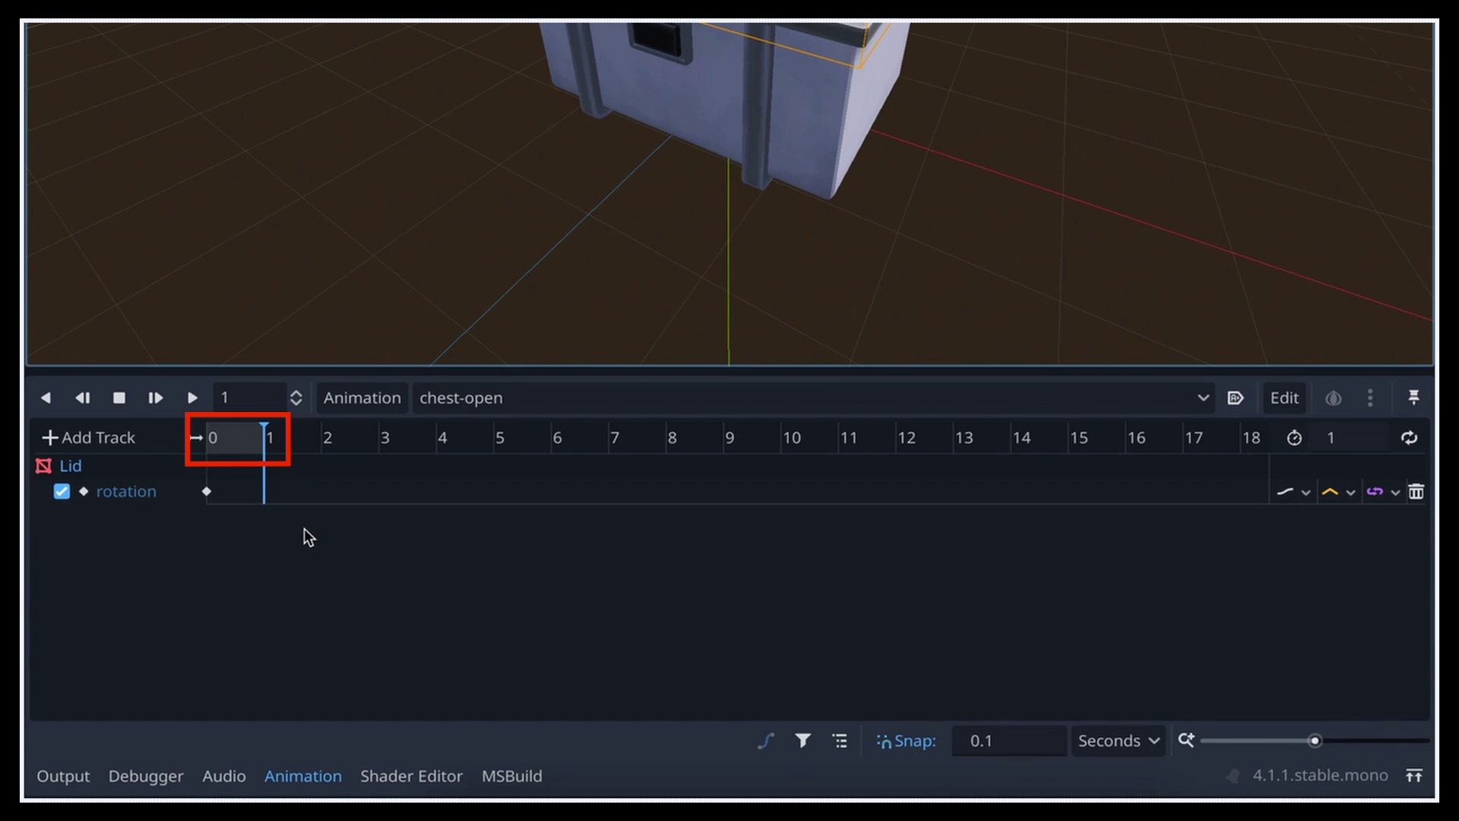
left_click(1361, 436)
type("3")
key("Return")
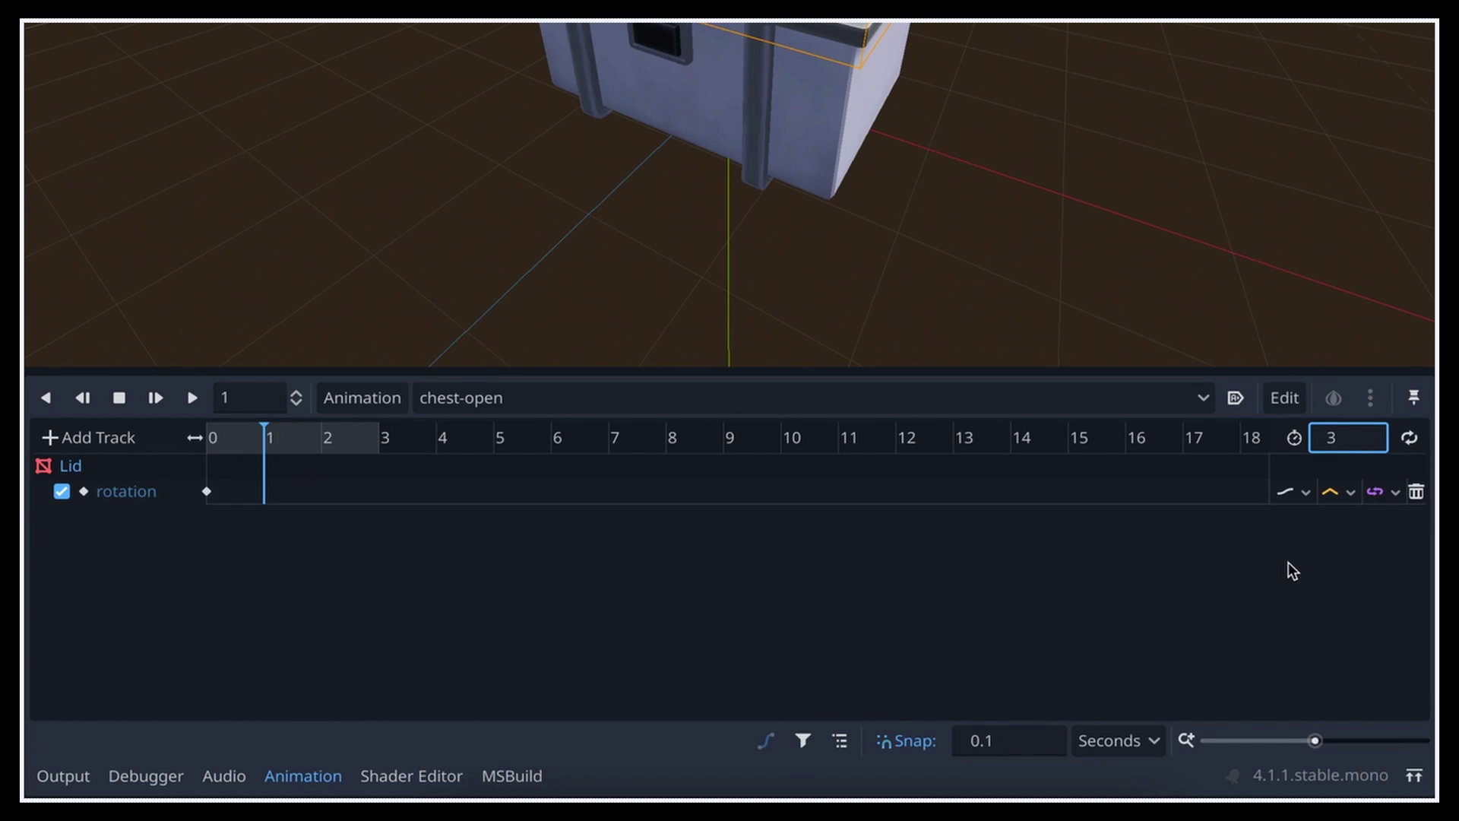
Switch the timeline display to frames, then back to seconds
left_click(1146, 740)
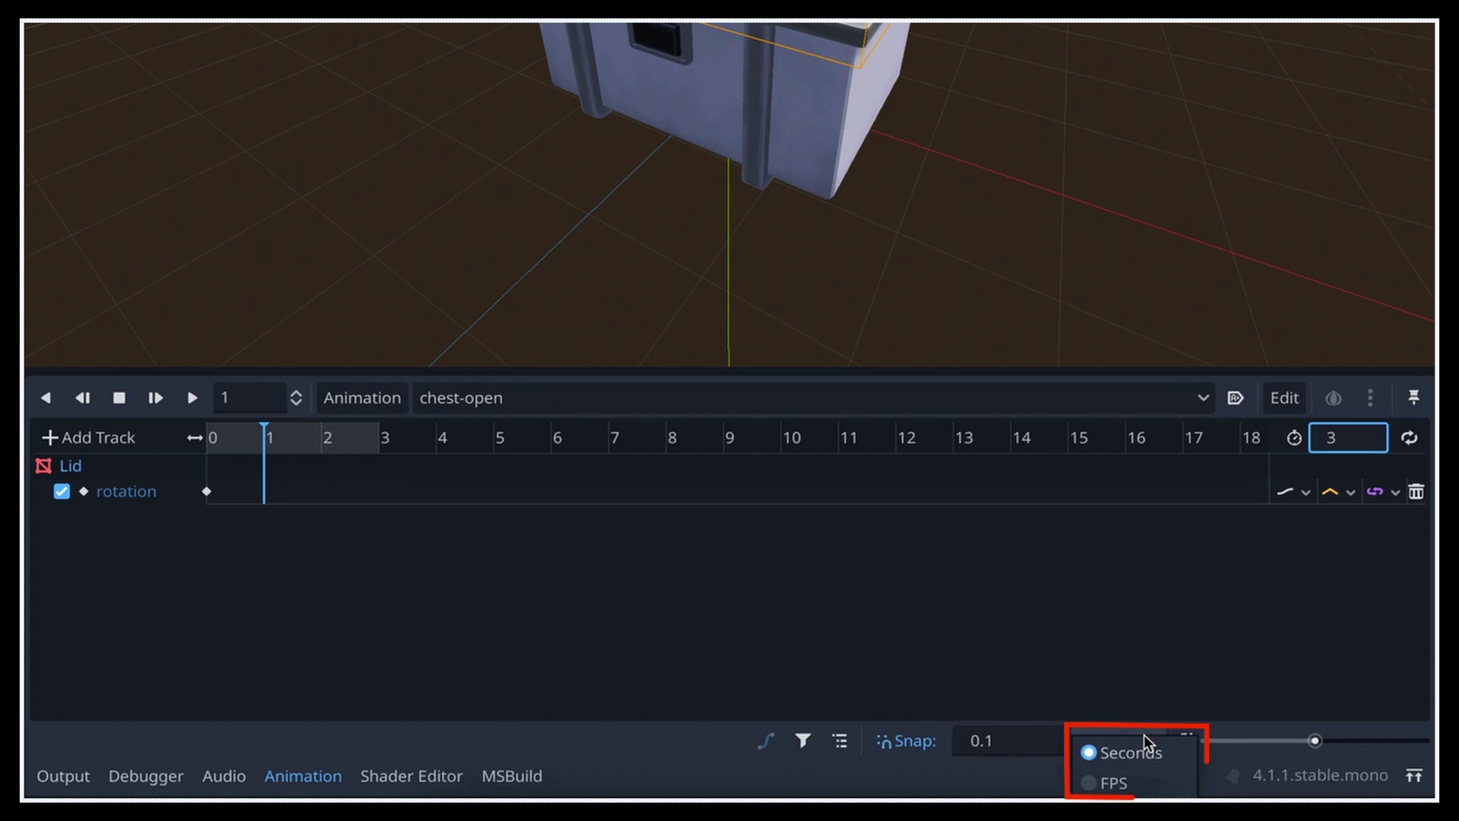
left_click(1152, 777)
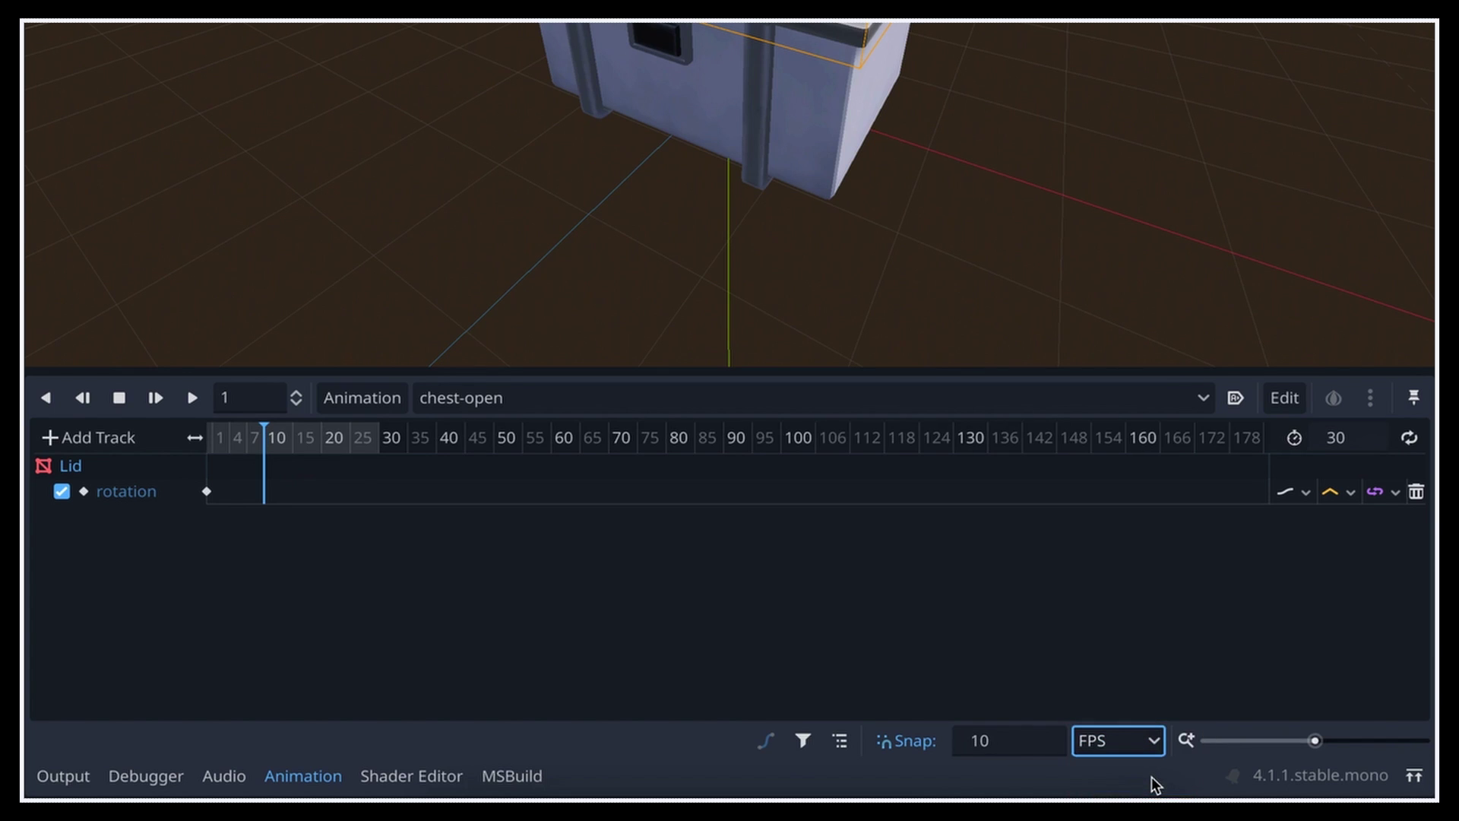
left_click(1153, 748)
left_click(1154, 762)
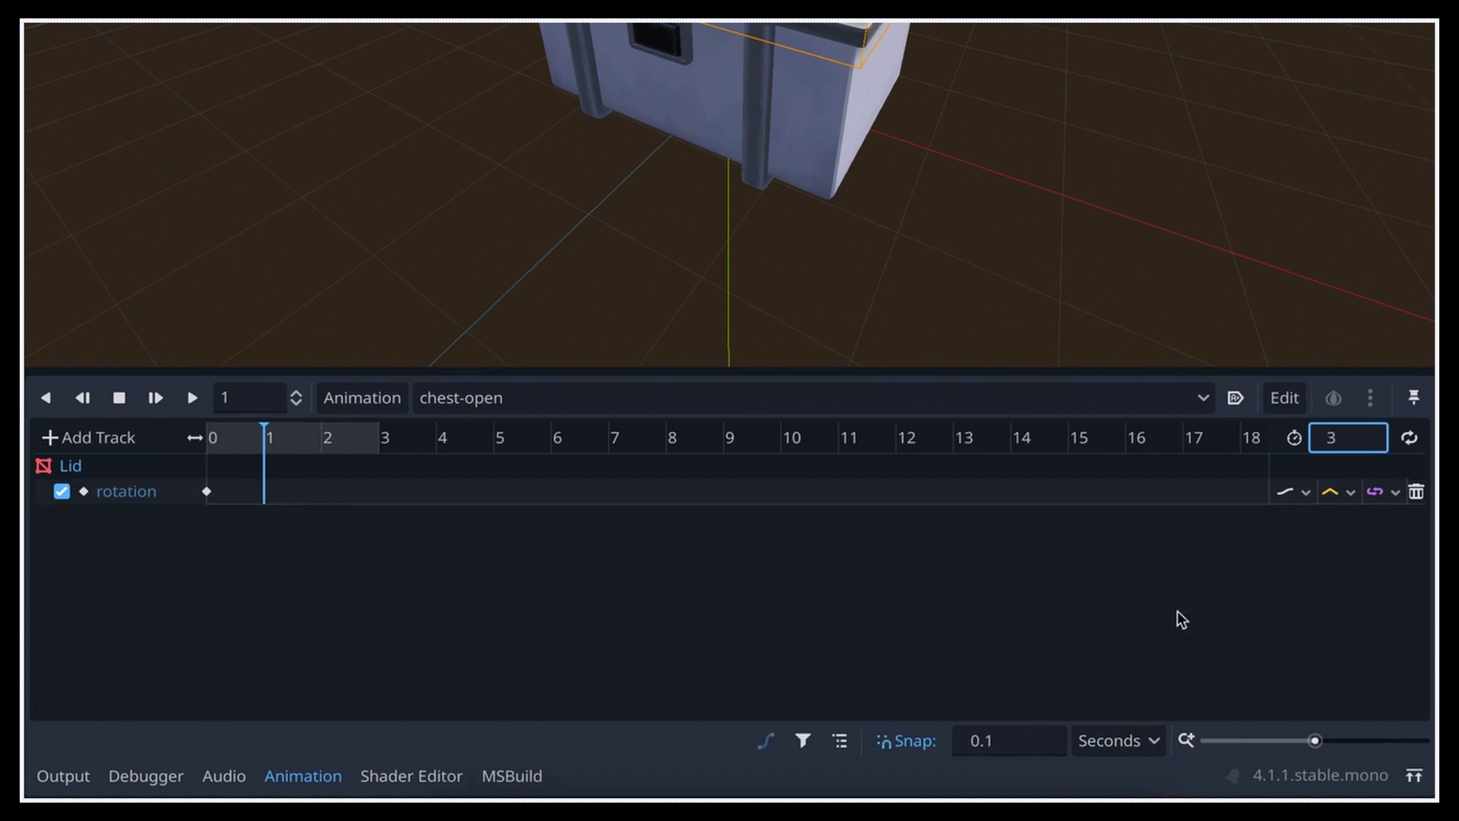
At 3 seconds, rotate the Lid to -102° on X and key that rotation
left_click_drag(339, 441, 379, 449)
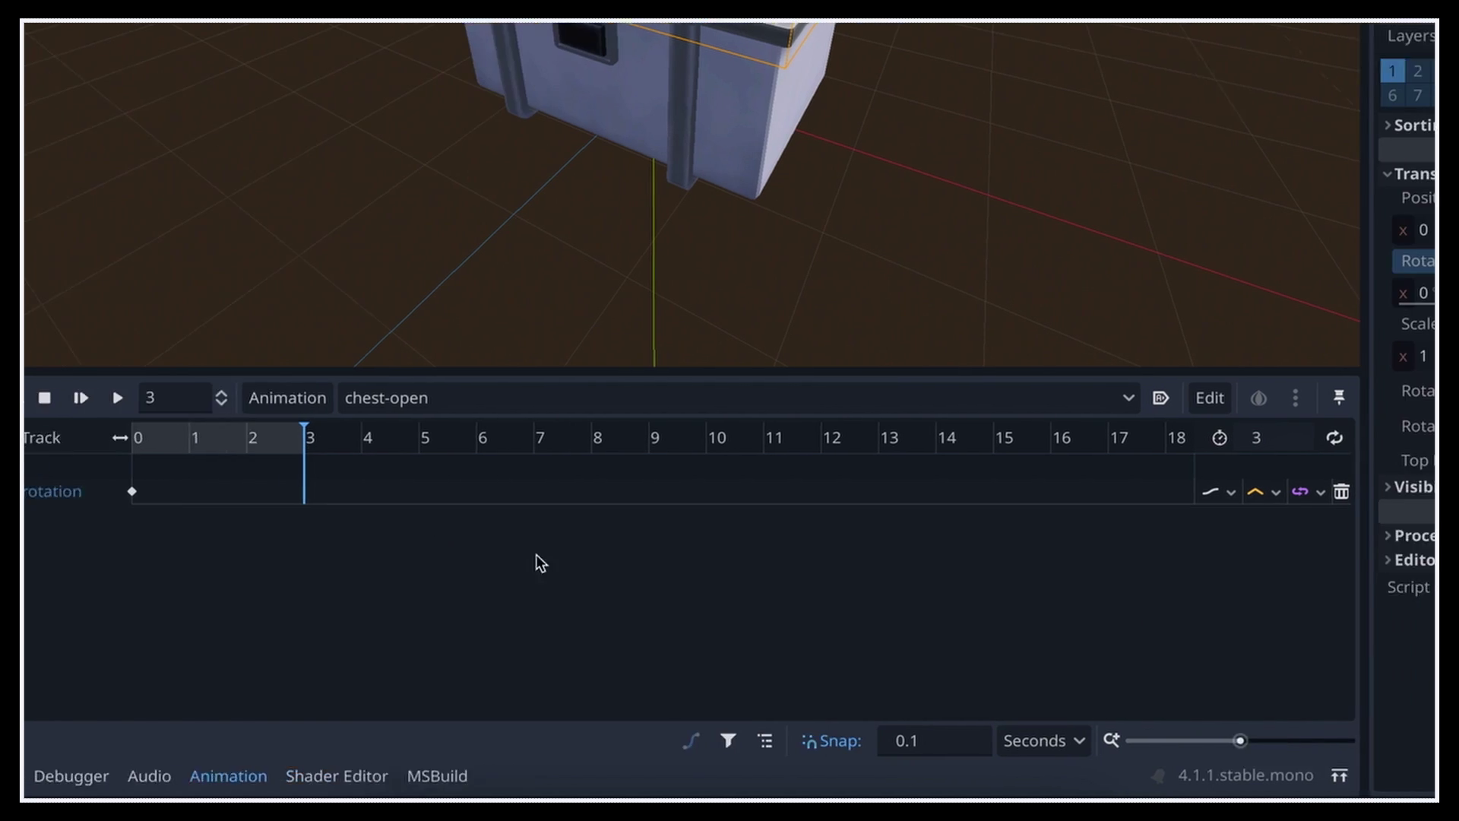
left_click_drag(1099, 293, 1079, 293)
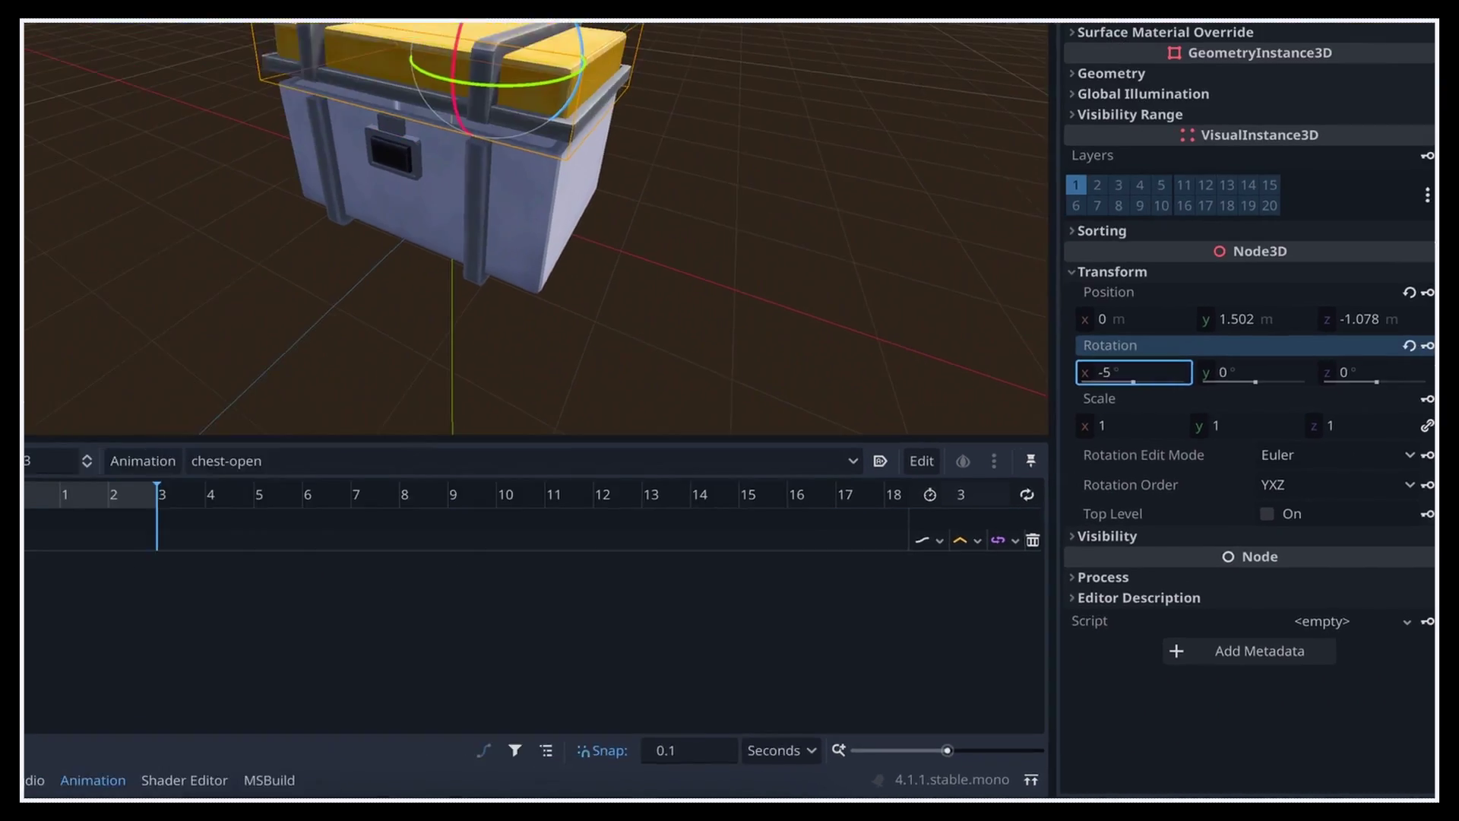
mouse_move(1134, 376)
left_mouse_down()
mouse_move(1110, 381)
mouse_move(1121, 382)
left_mouse_up()
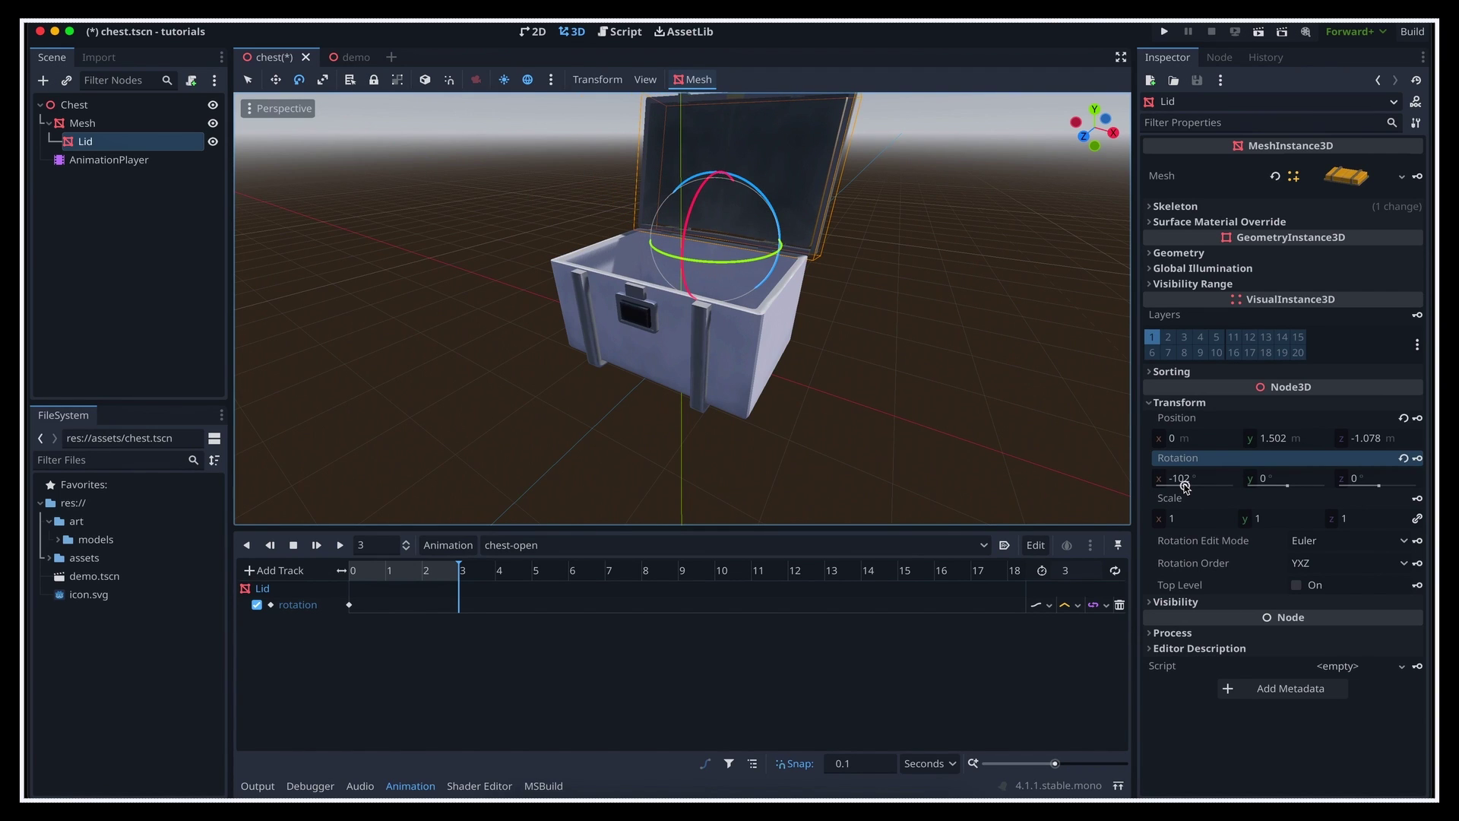
left_click(1418, 459)
left_click(459, 605)
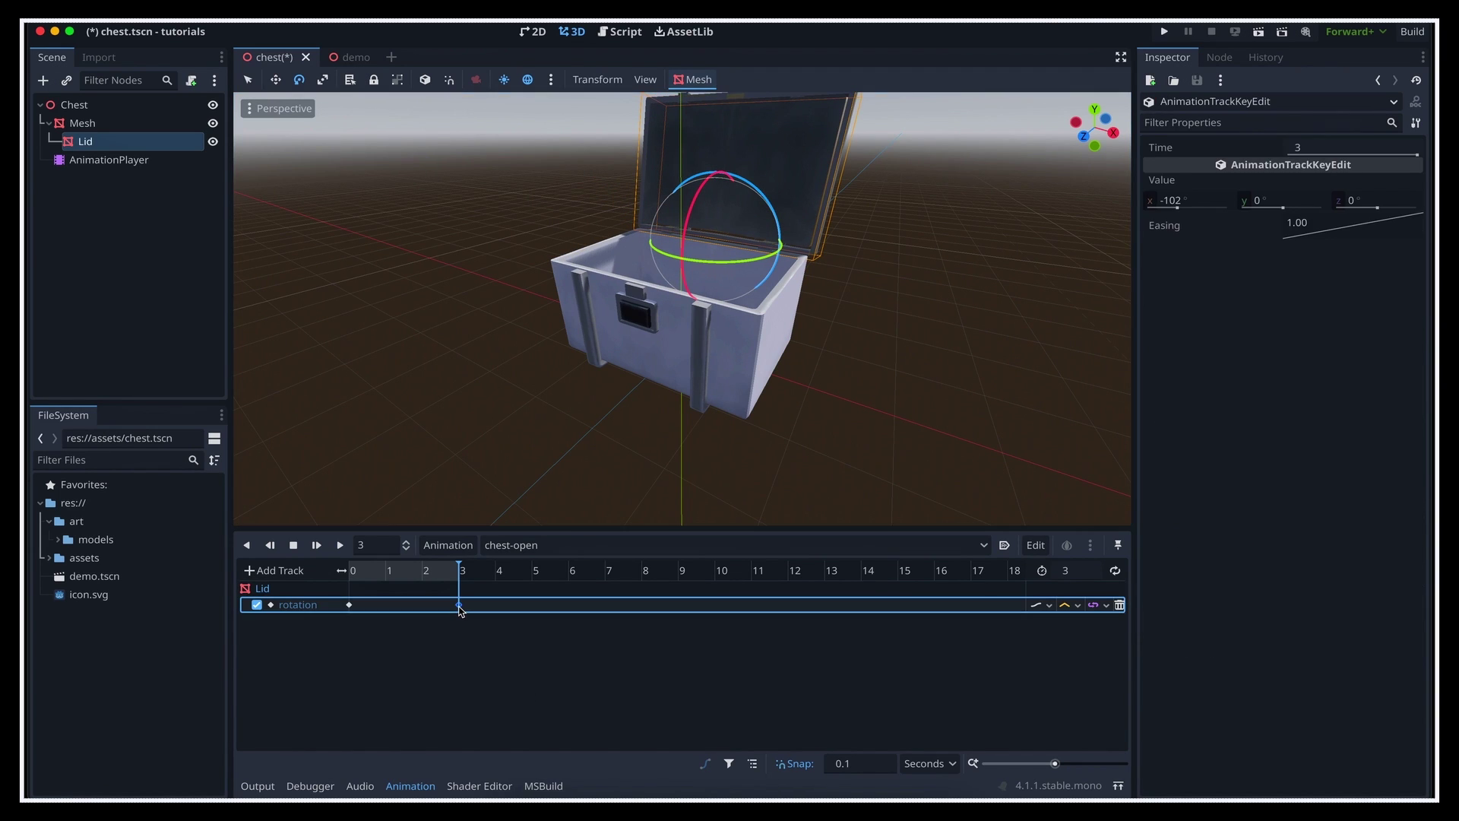
Select the AnimationPlayer and play chest-open twice to preview the lid swinging open
left_click(574, 621)
left_click(167, 158)
left_click(340, 545)
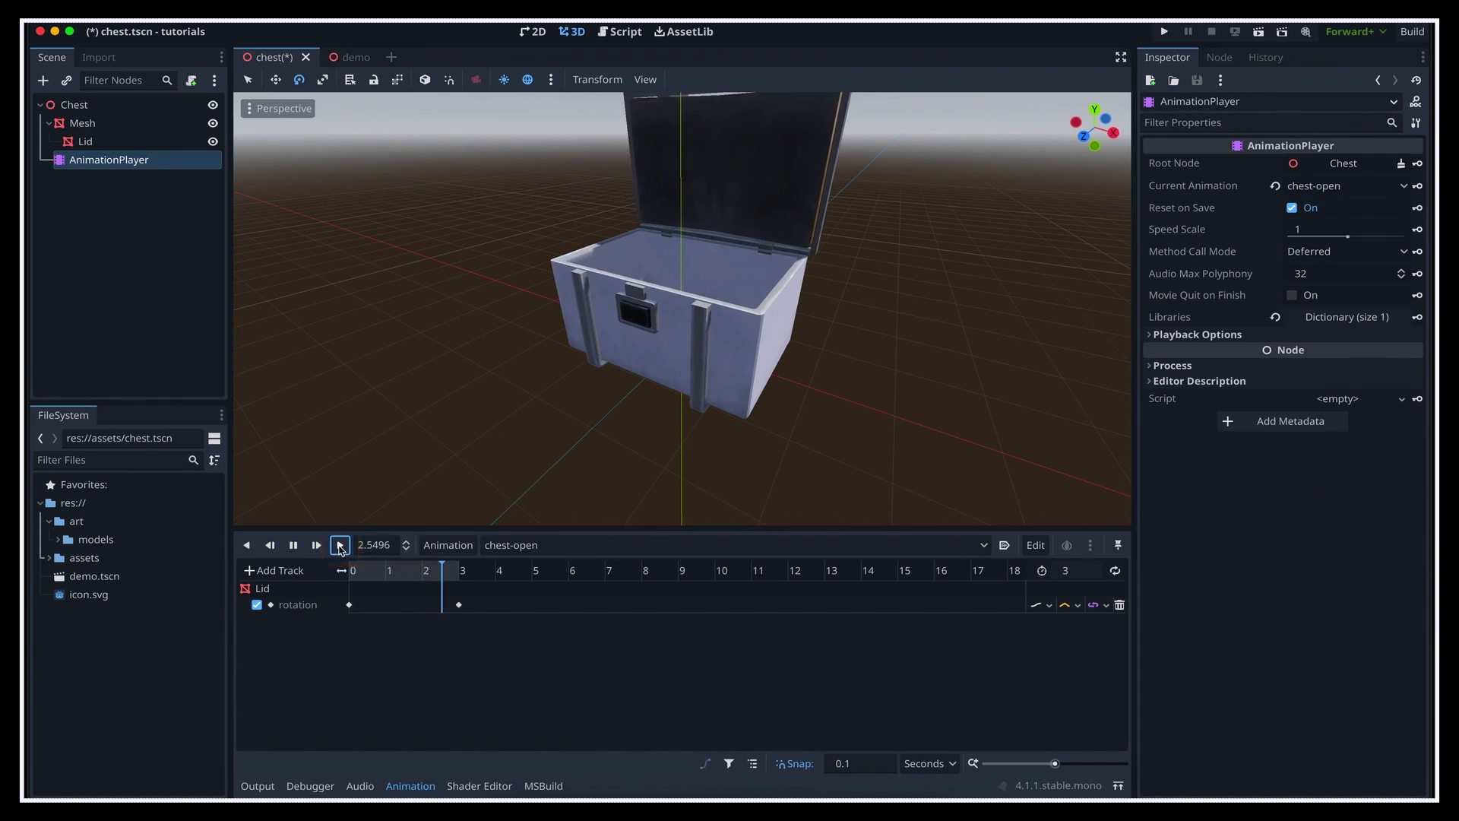
left_click(340, 545)
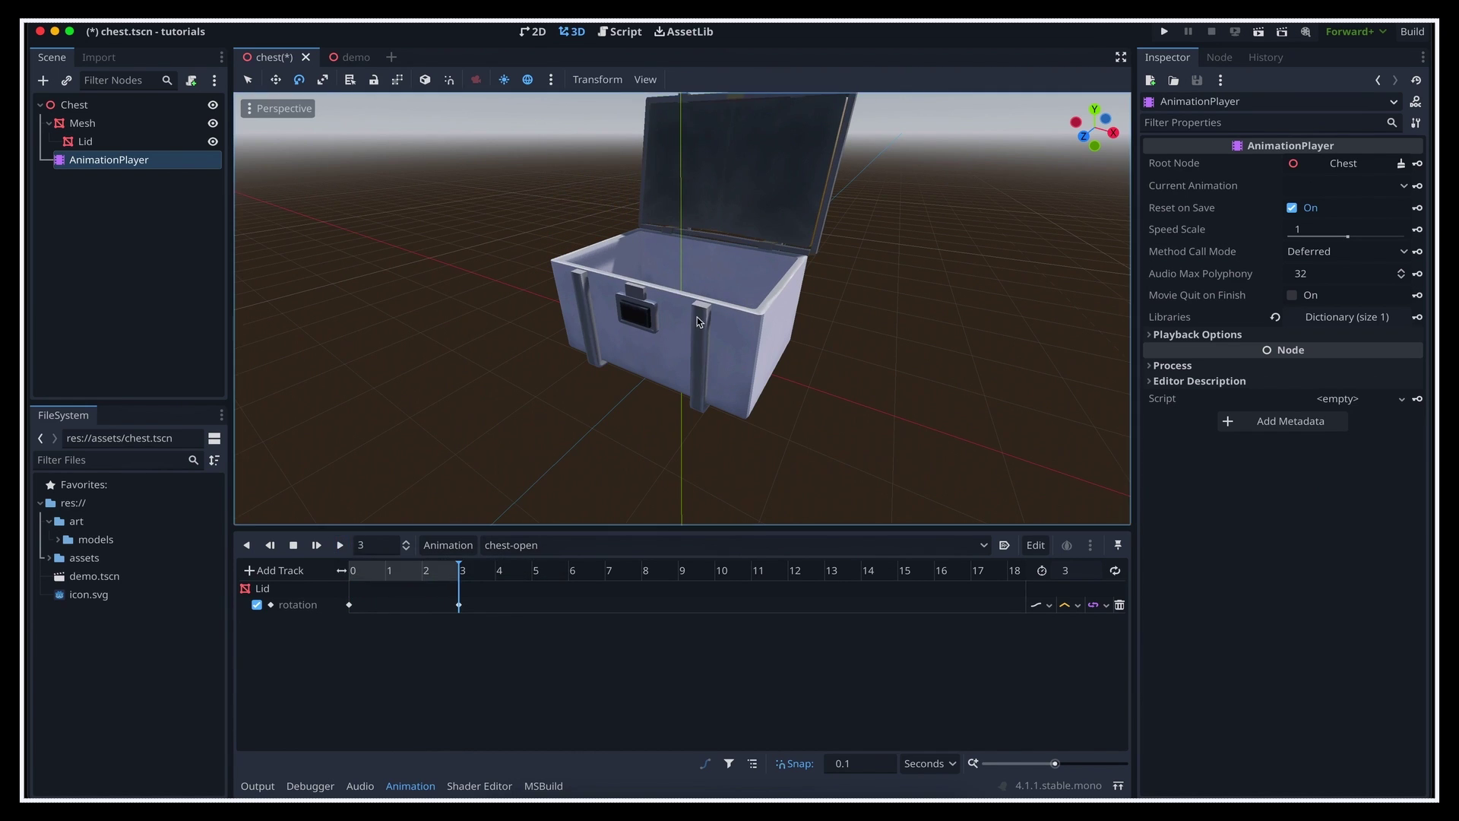
View the chest from above and replay chest-open to review the lid motion
right_click_drag(696, 317, 697, 321)
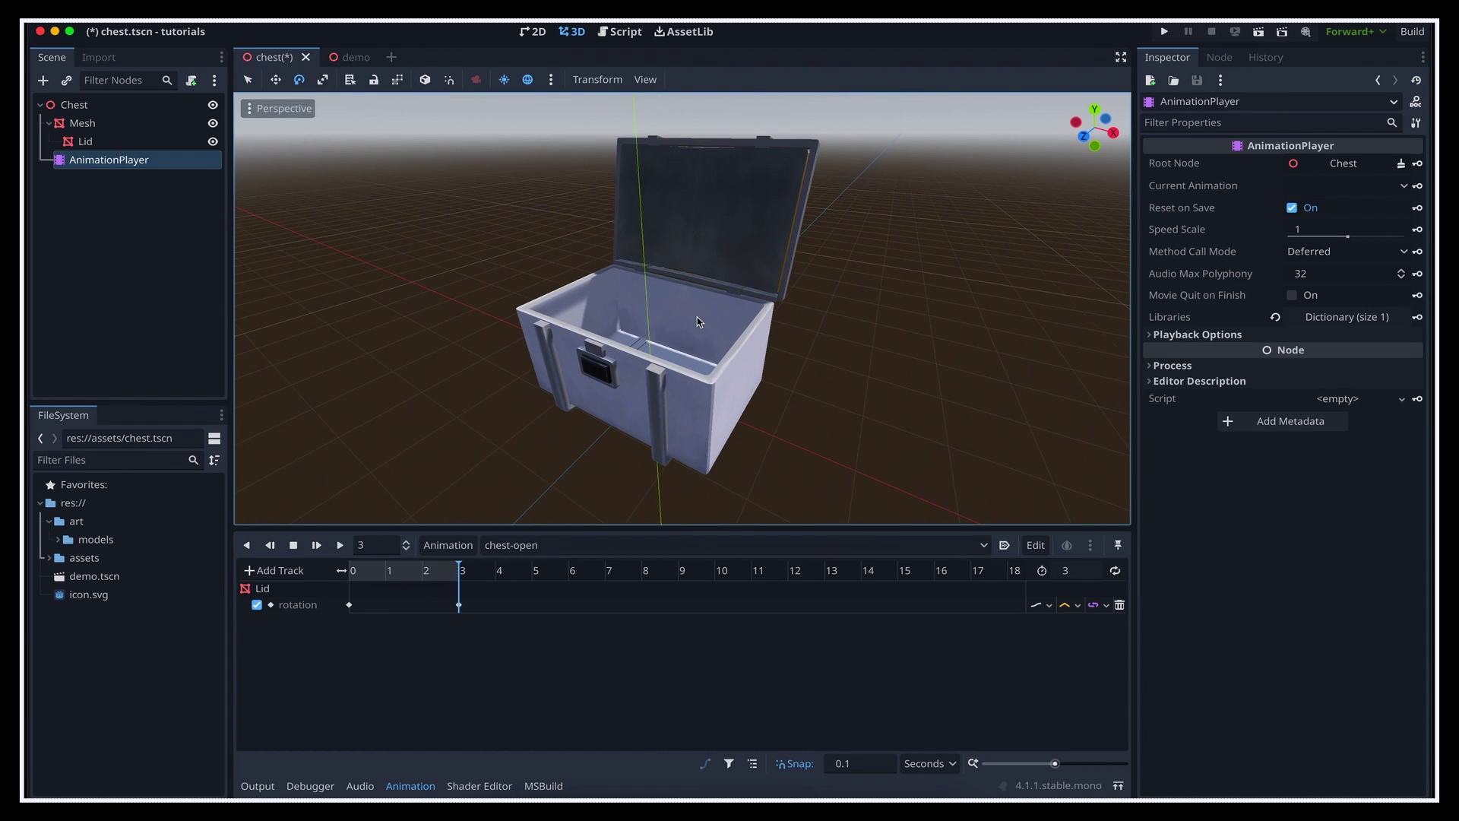
left_click(340, 546)
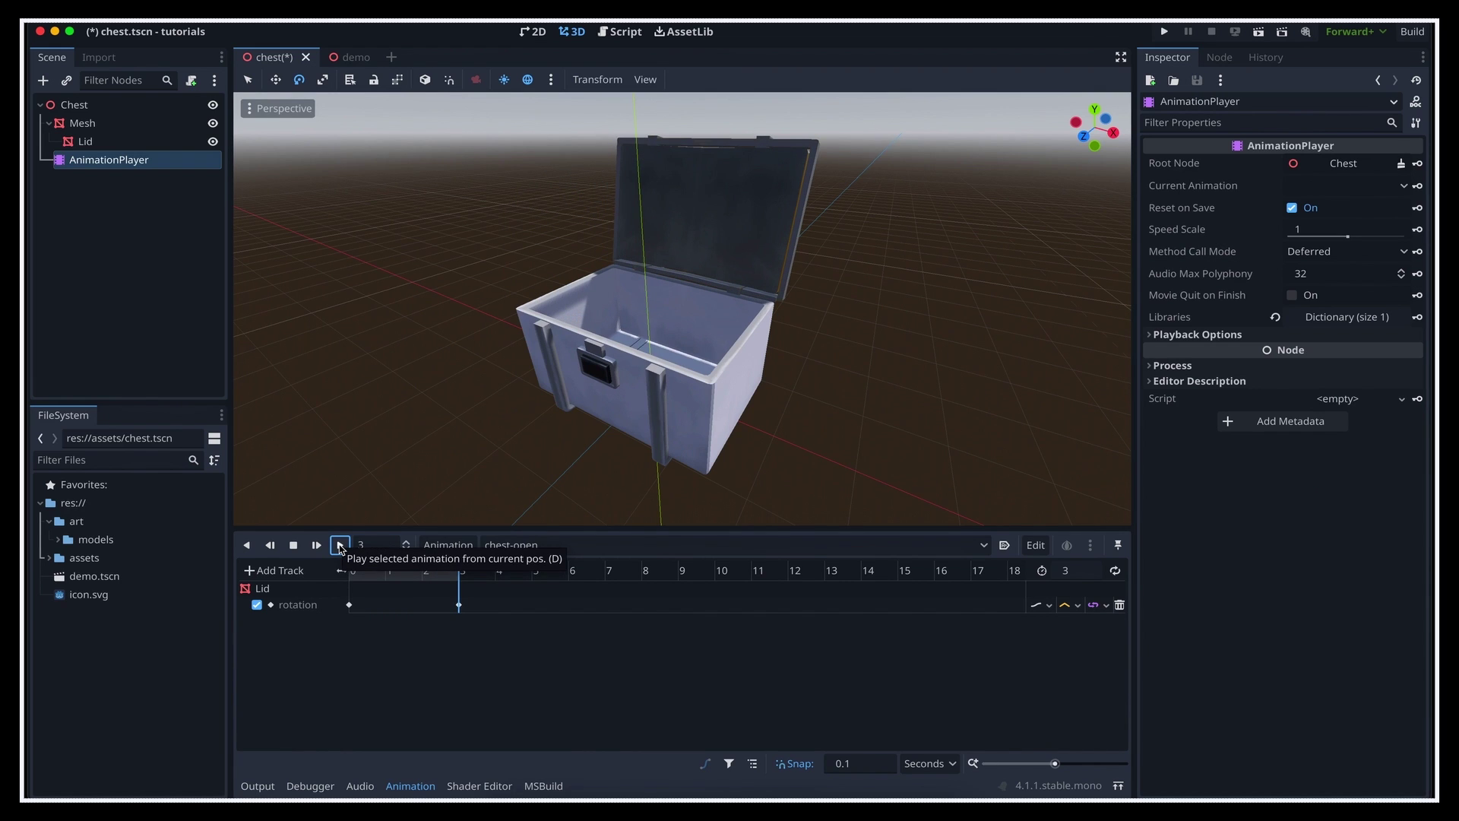
left_click(340, 546)
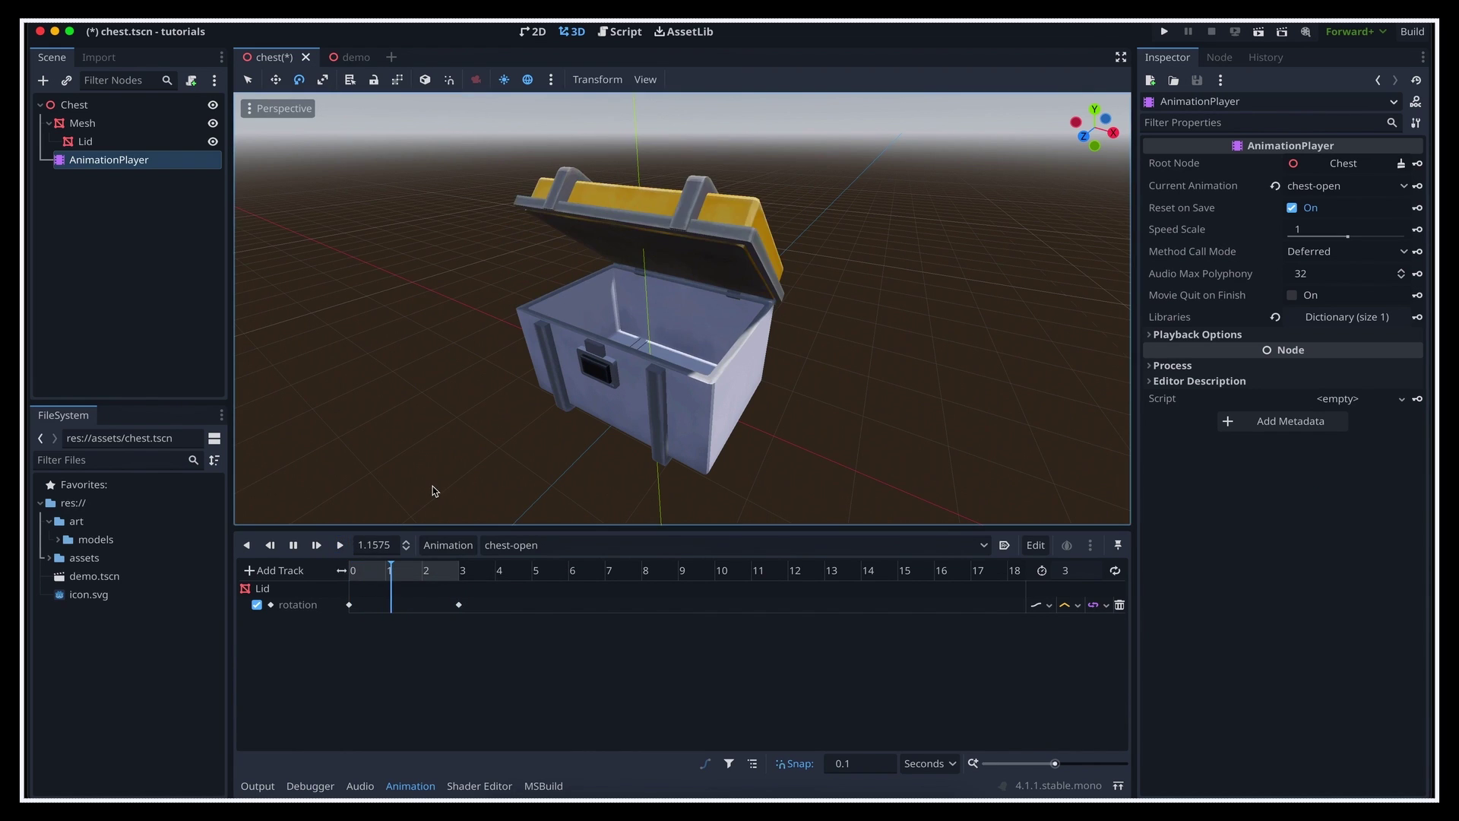
left_click(293, 545)
left_click(294, 545)
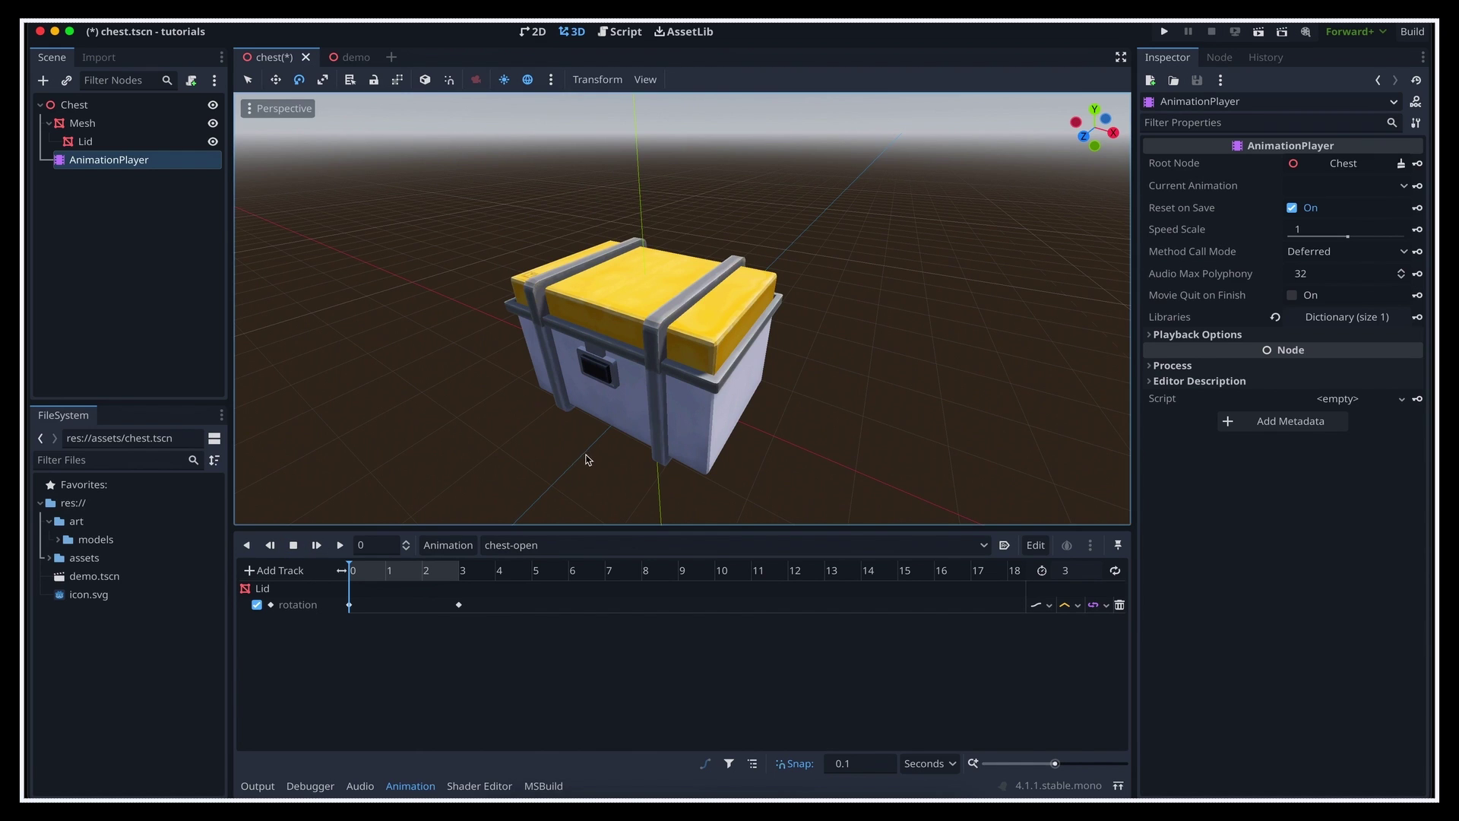
left_click(341, 546)
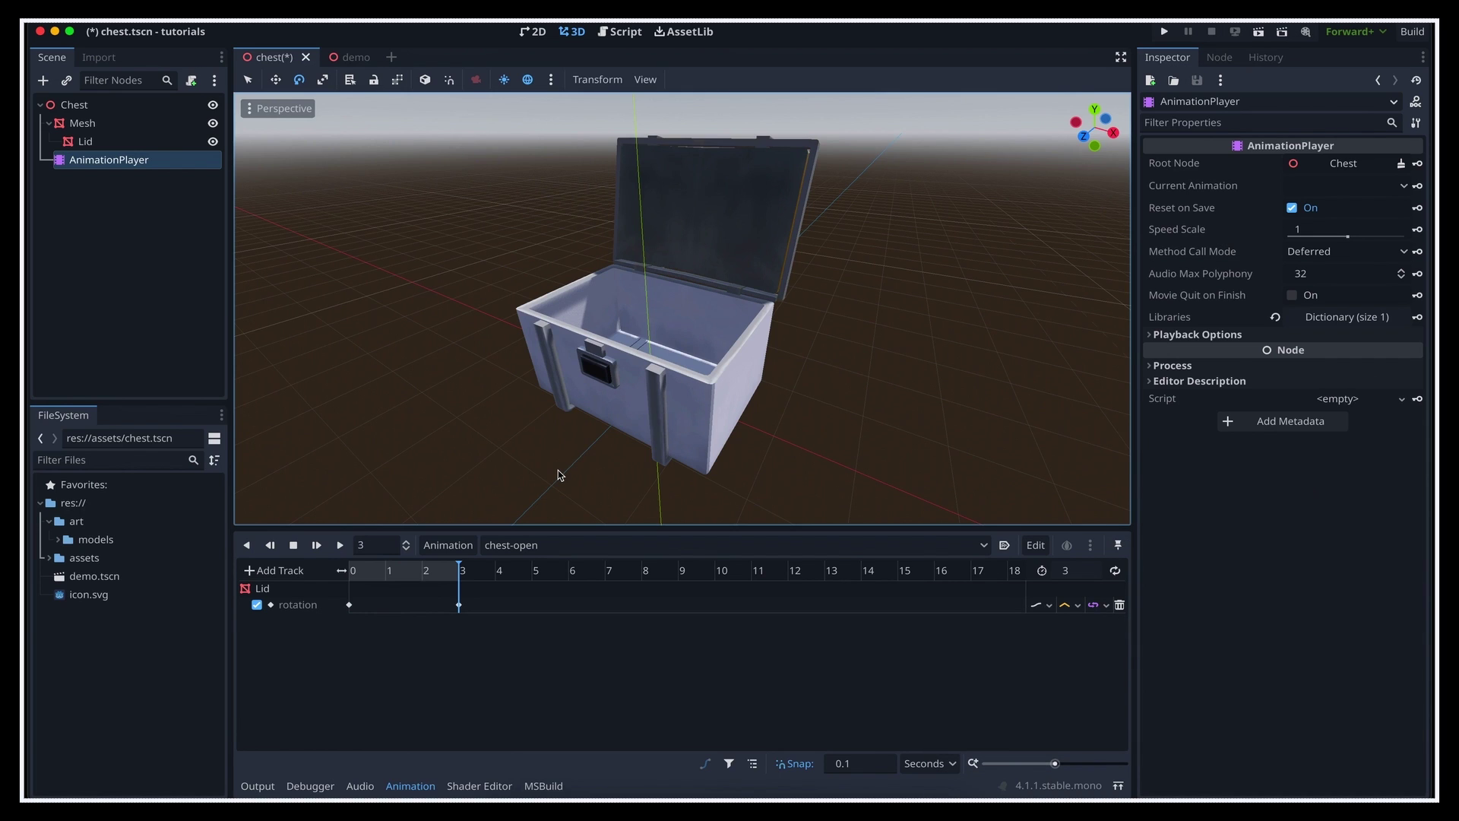
Give both Lid rotation keys Ease In-Out easing of -2.00 and replay the animation
left_click_drag(520, 634, 331, 597)
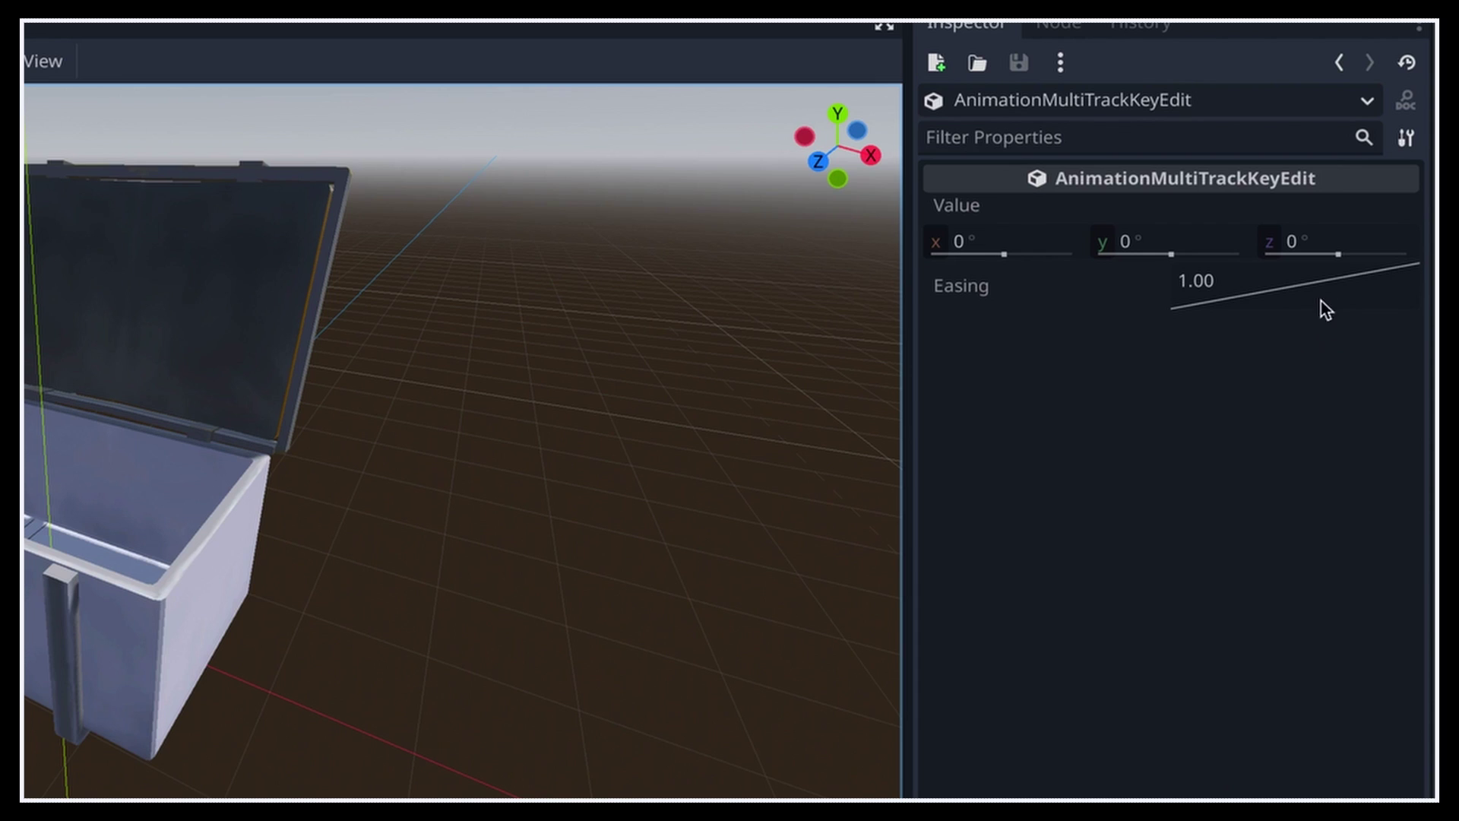
left_click_drag(1316, 284, 1345, 348)
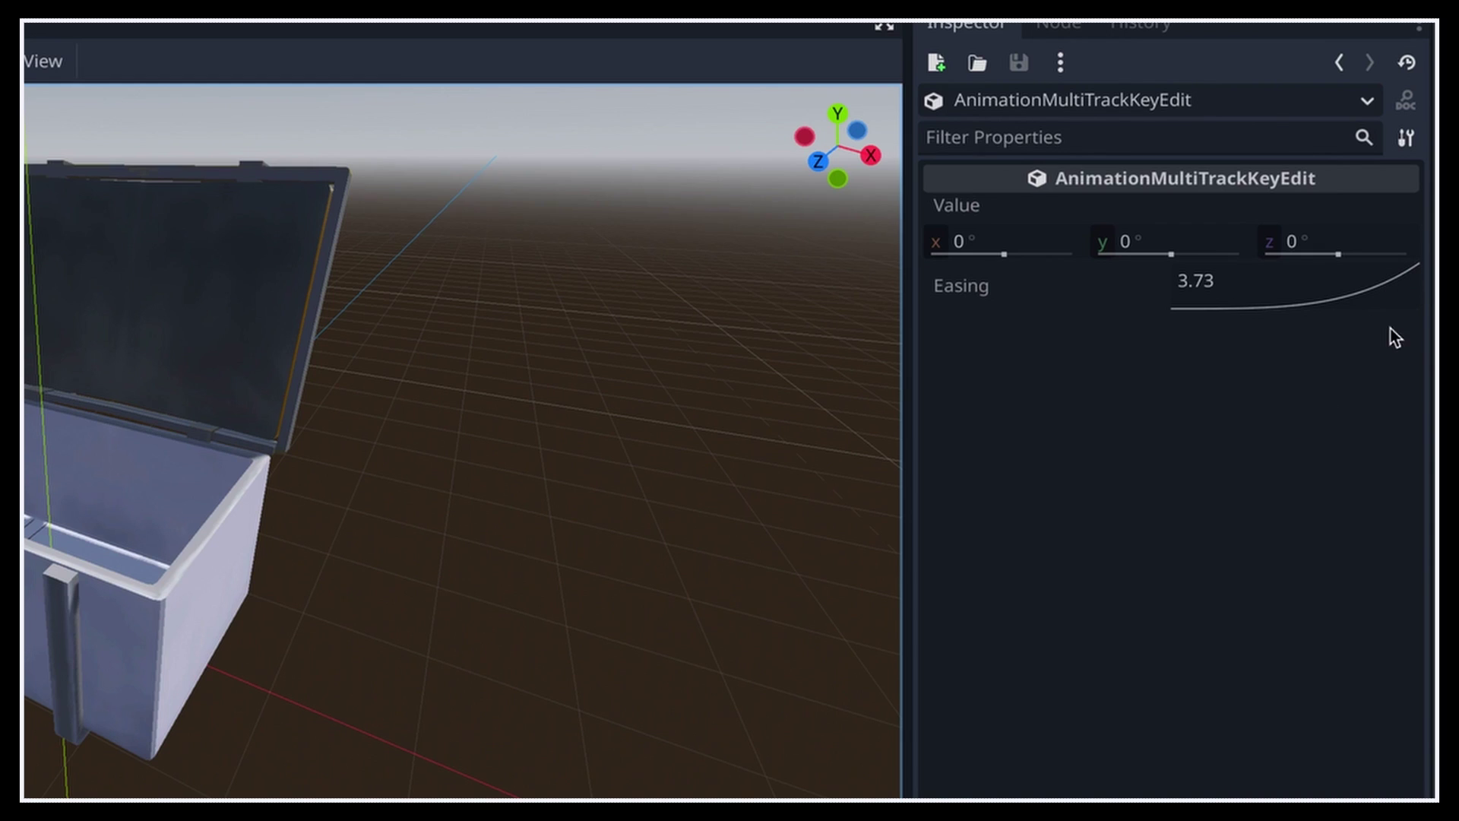
right_click(1293, 287)
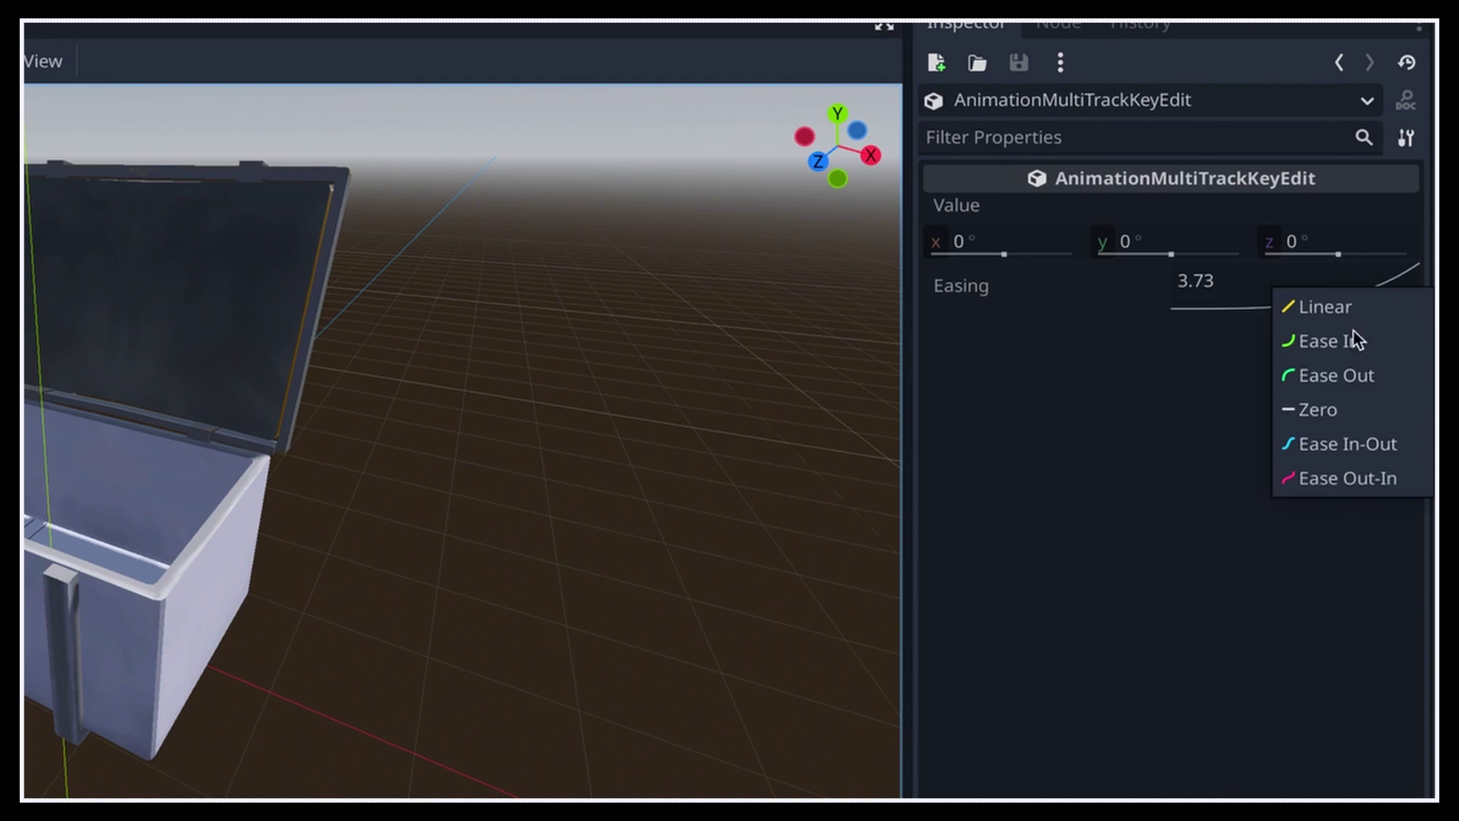
left_click(1356, 449)
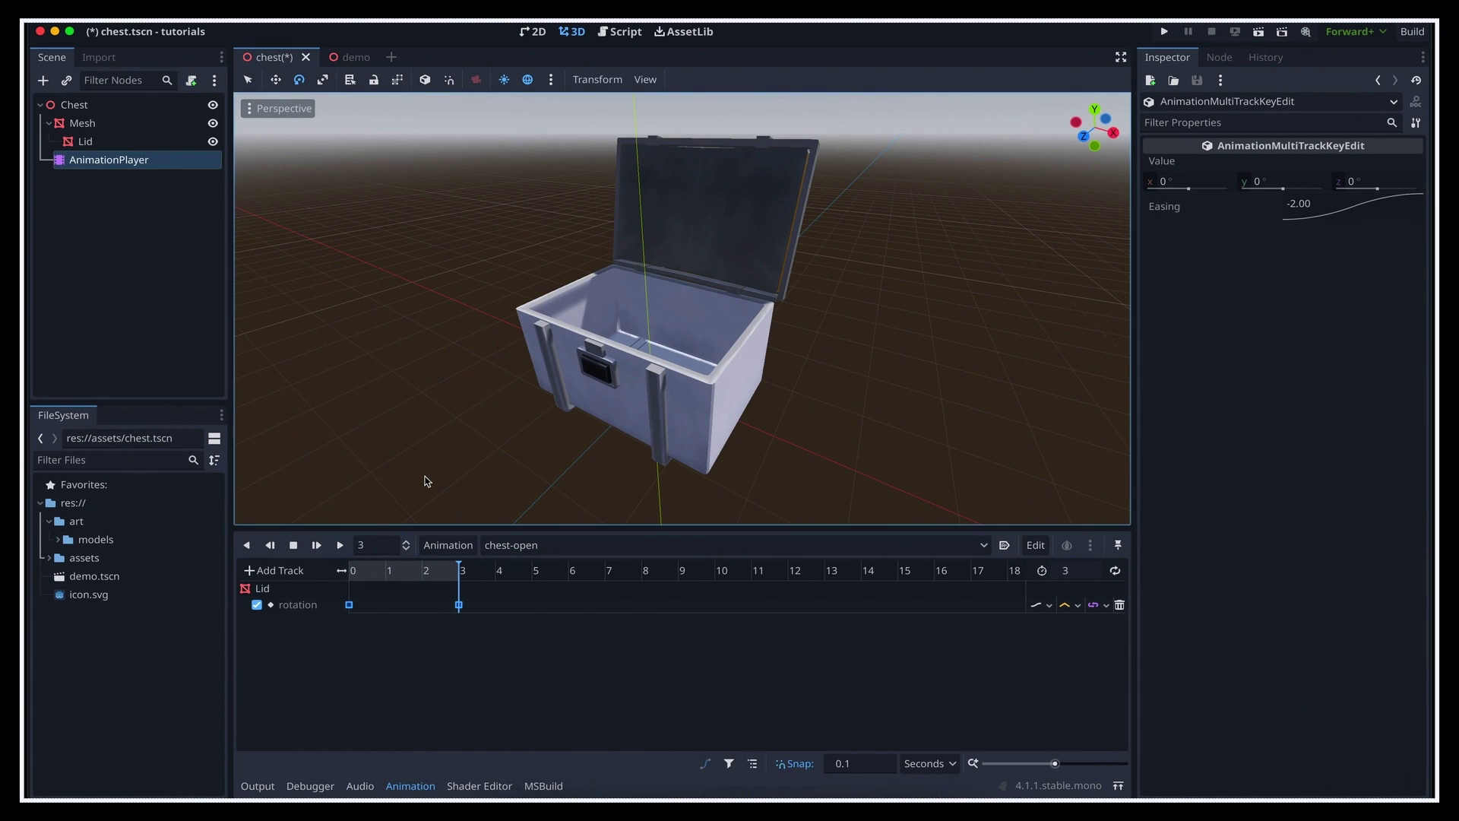
key("shift+d")
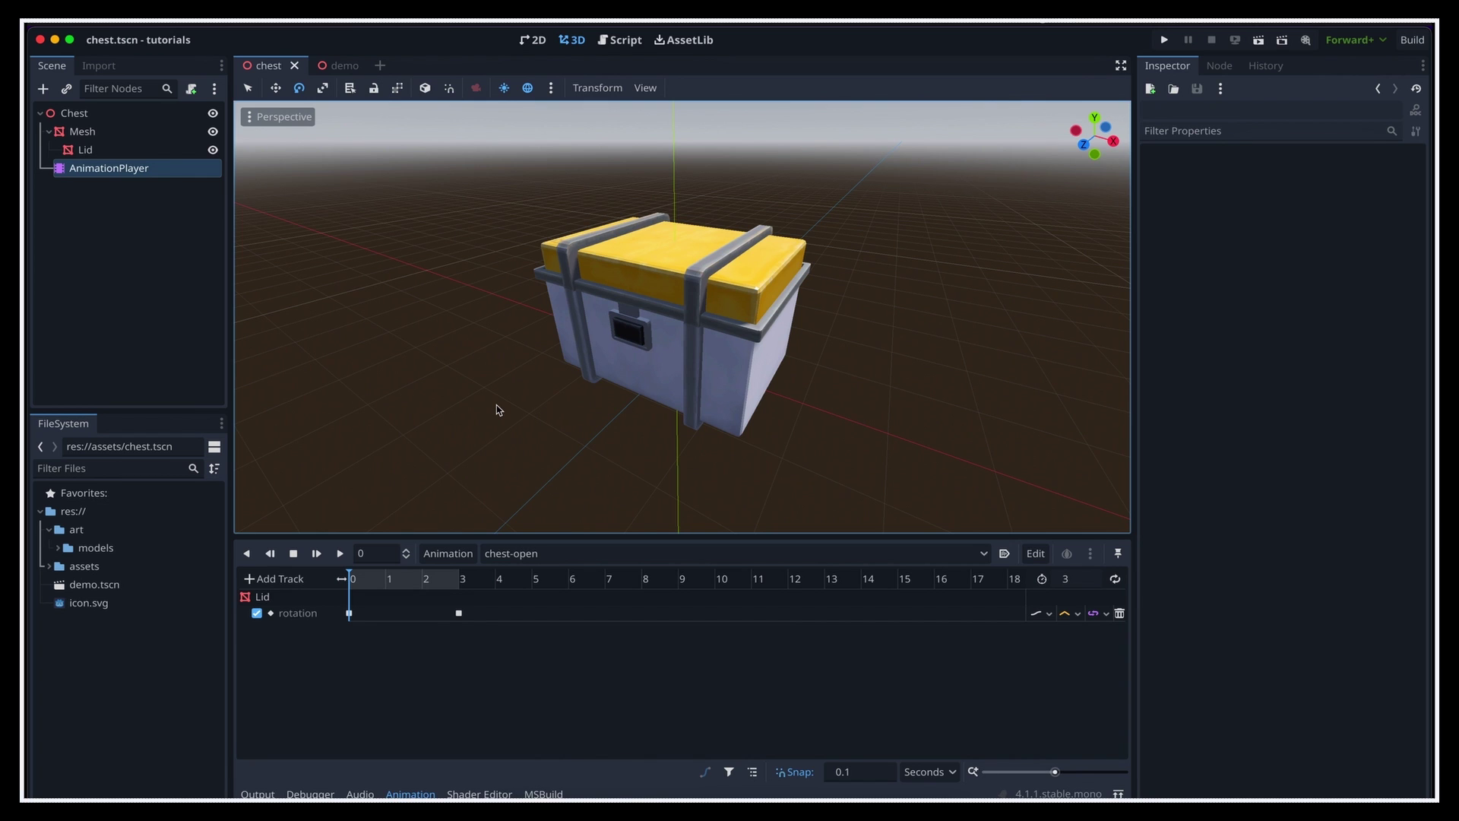
In the Project Settings Input Map, add an 'interact' action bound to the E key
left_click(194, 33)
left_click(522, 196)
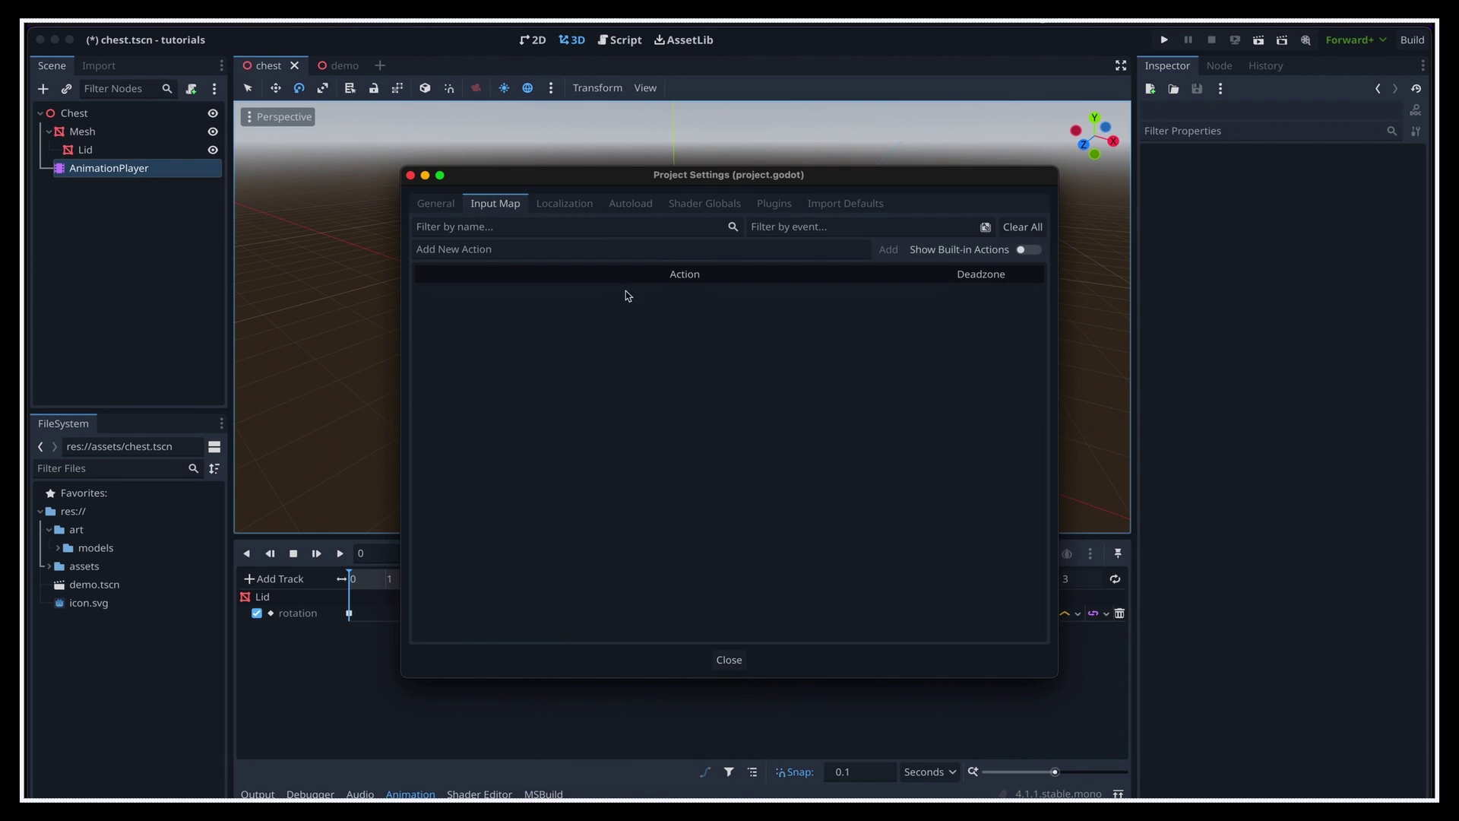
left_click(763, 251)
type("interact")
key("Return")
left_click(1015, 292)
key("e")
left_click(806, 560)
Also bind interact to the right mouse button and Joypad Button 2
left_click(1015, 293)
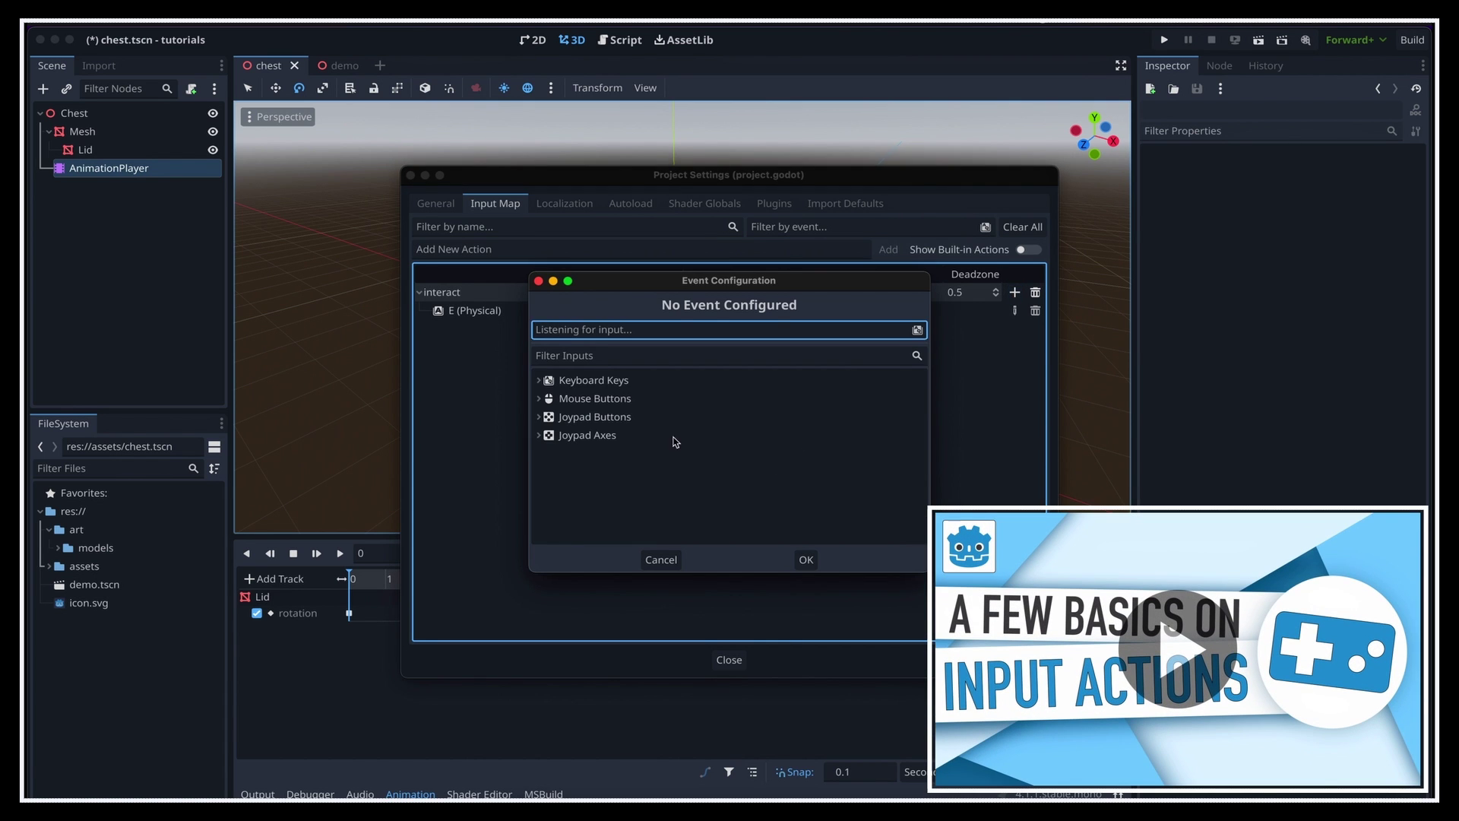
left_click(540, 399)
scroll(612, 424, "up", 3)
left_click(614, 436)
left_click(806, 559)
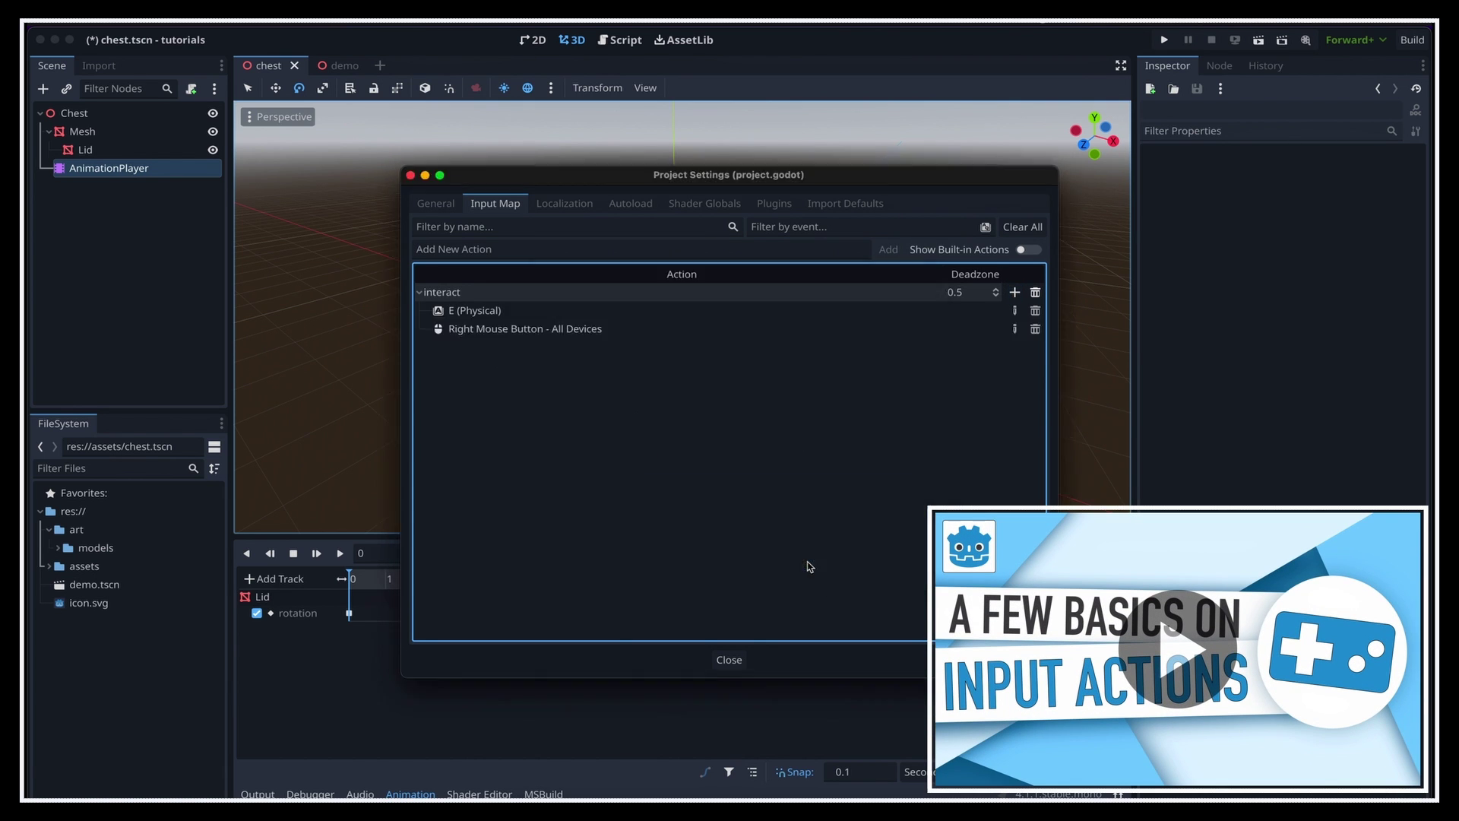
left_click(1015, 293)
left_click(540, 417)
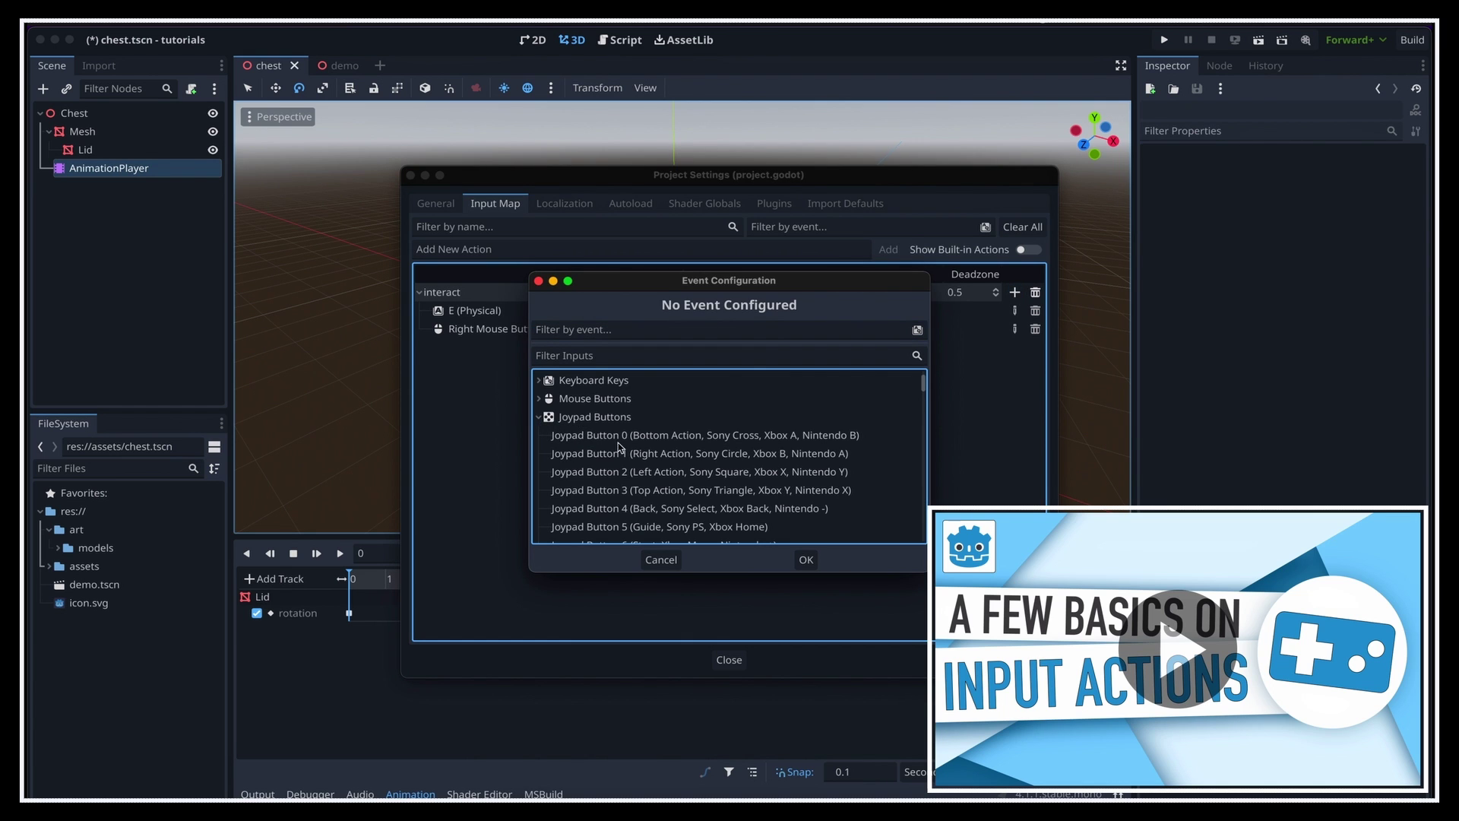
left_click(641, 472)
left_click(806, 559)
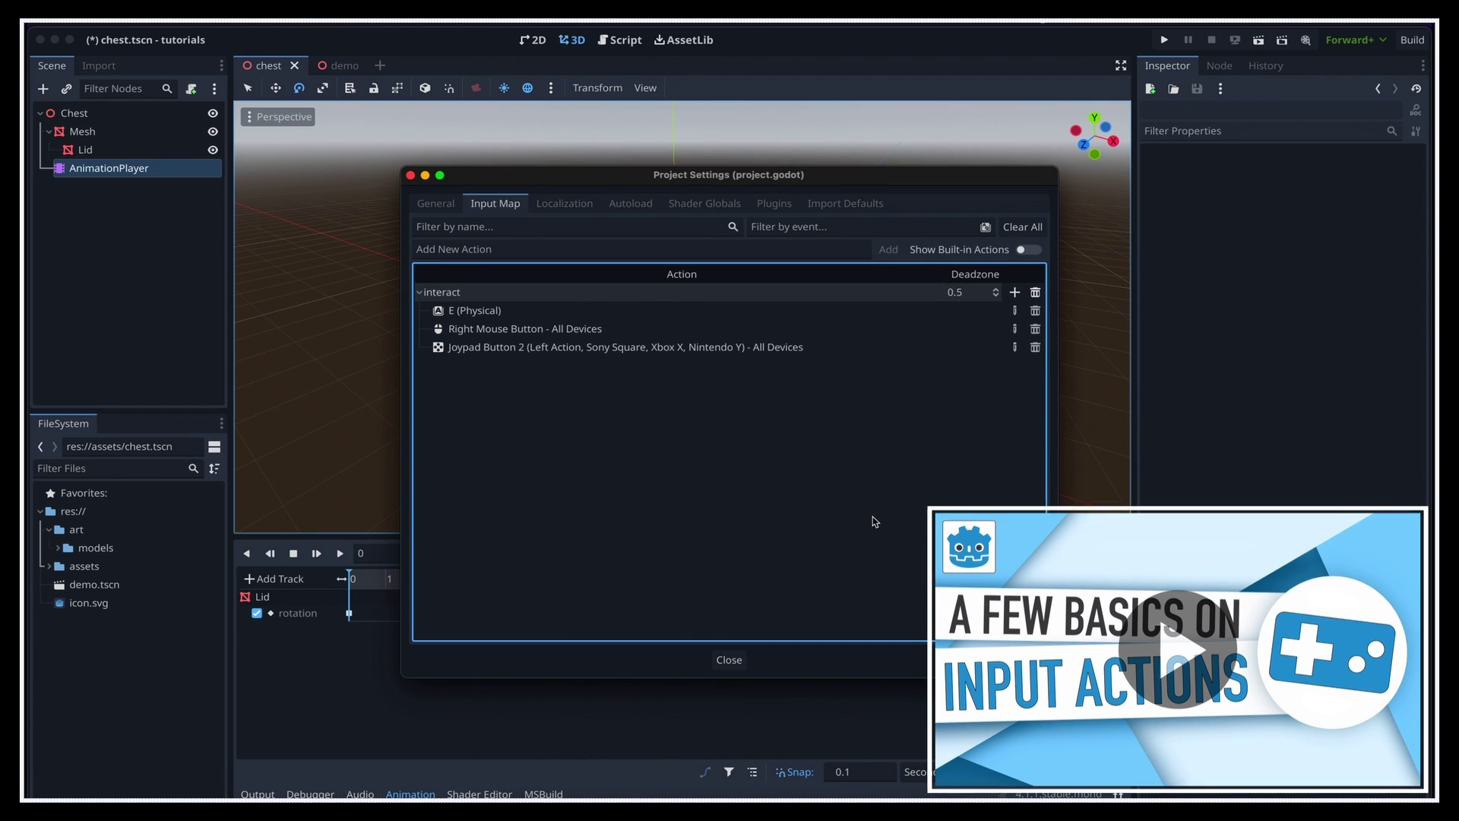
left_click(736, 663)
Attach a new Chest.cs script to Chest, saved in a new res://scripts folder
left_click(111, 113)
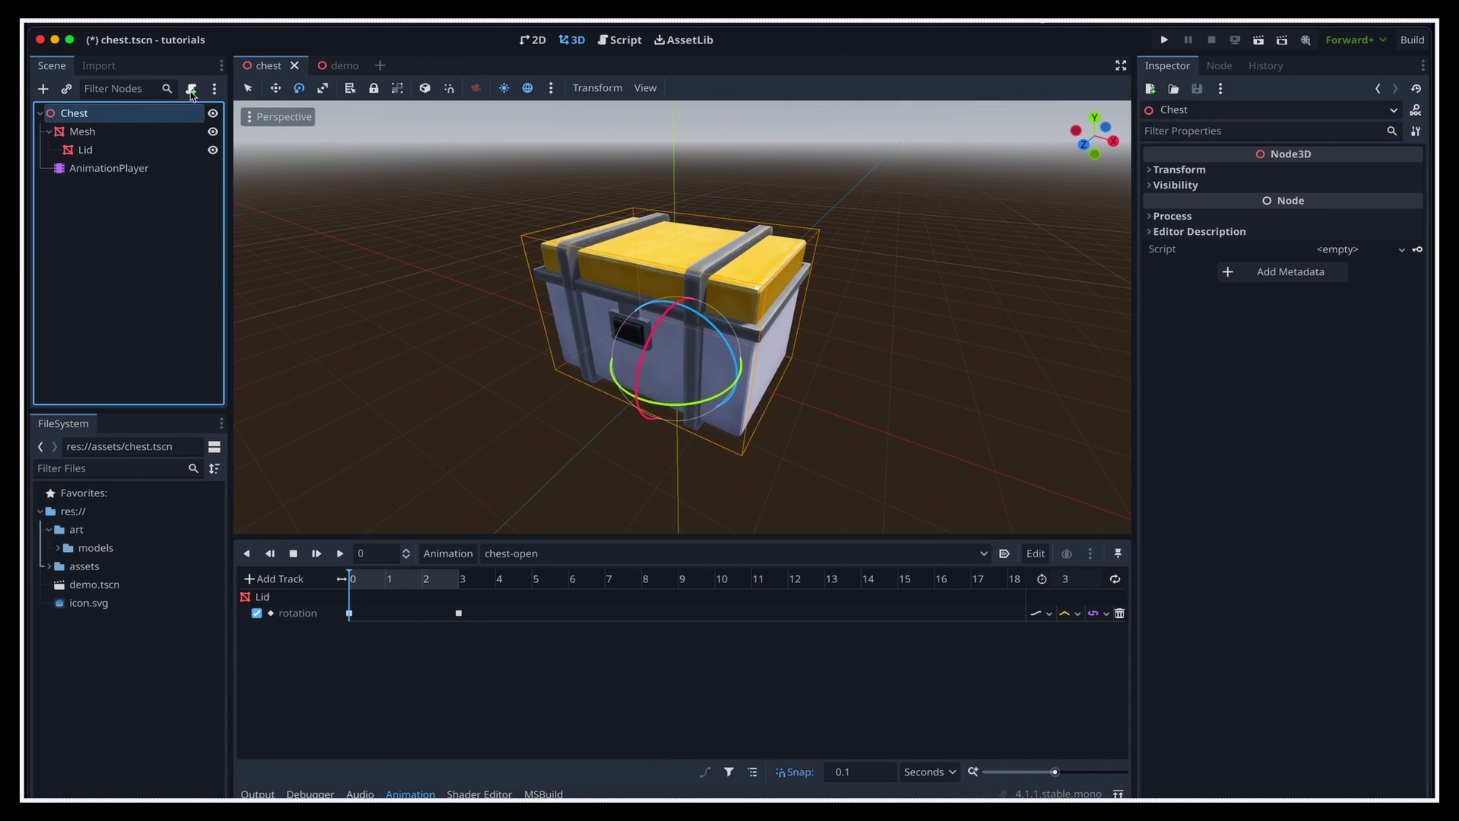
left_click(190, 88)
left_click(880, 404)
left_click(393, 197)
left_click(1073, 198)
type("scripts")
key("Return")
key("Home")
key("Delete")
type("C")
left_click(865, 665)
left_click(791, 599)
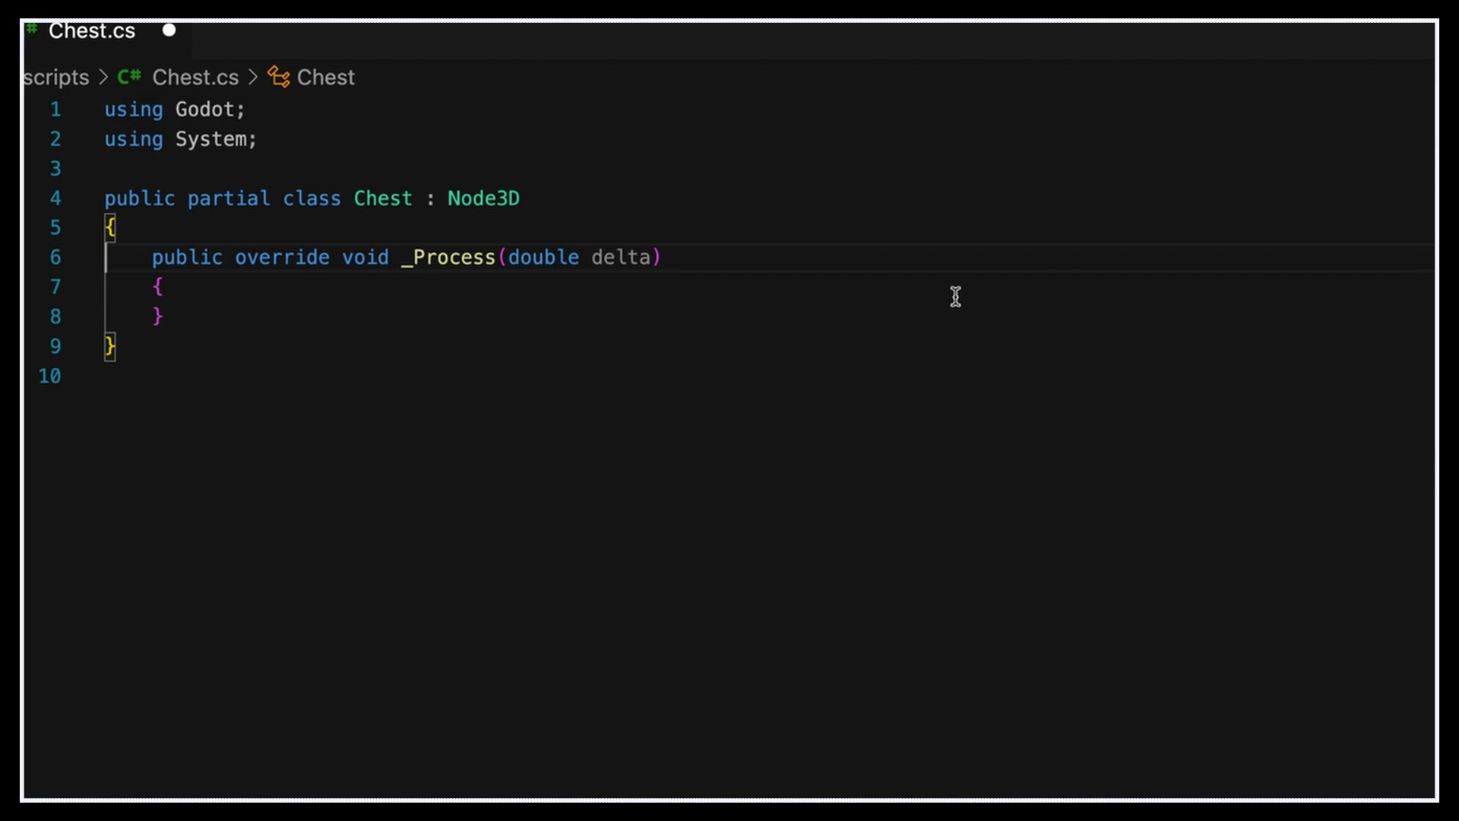
In _Process, call _Open() when Input.IsActionJustPressed("interact") is true
left_click(955, 295)
key("Return")
type("if (Input")
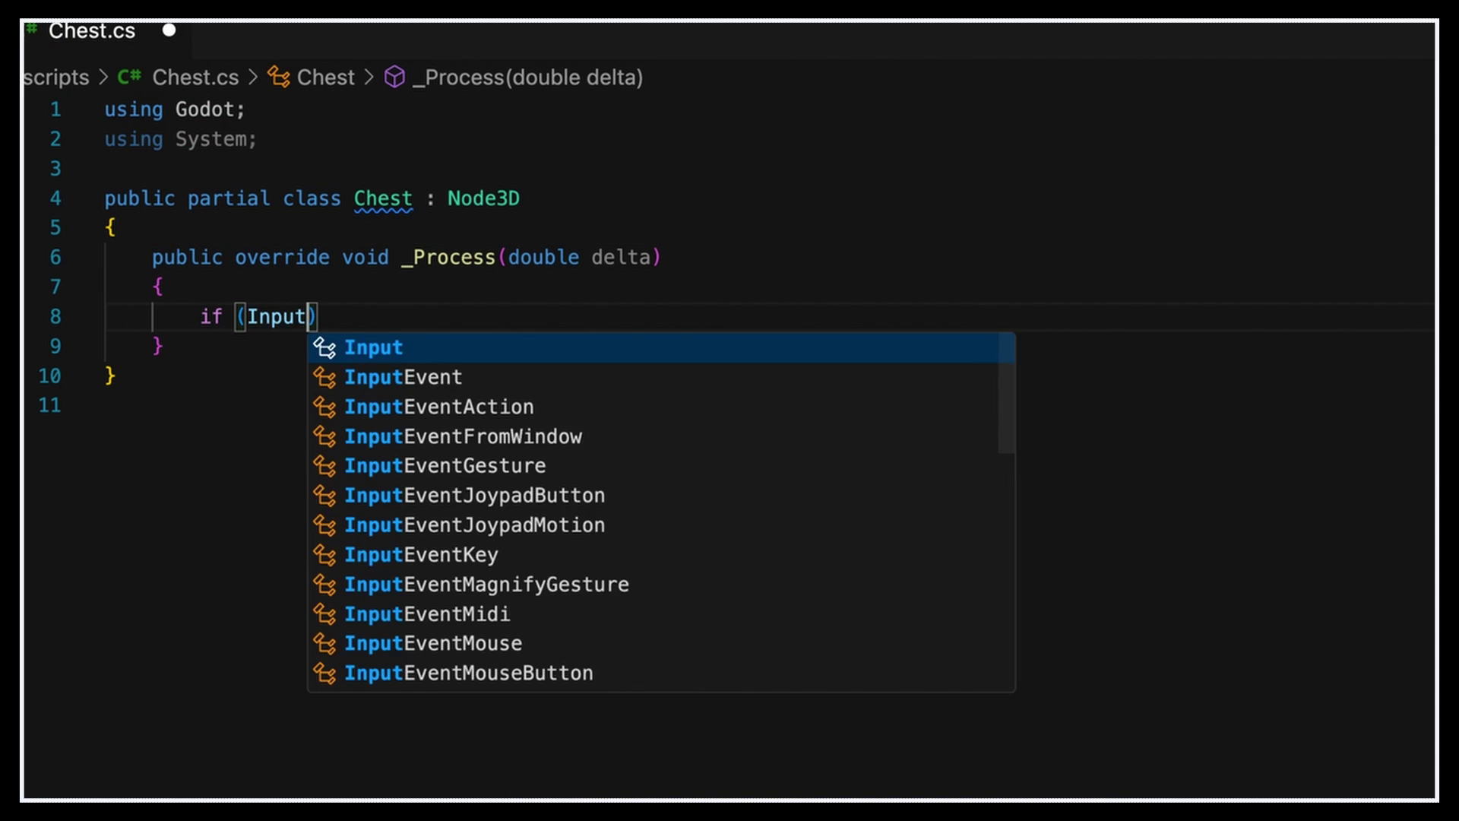
type(".IsAct")
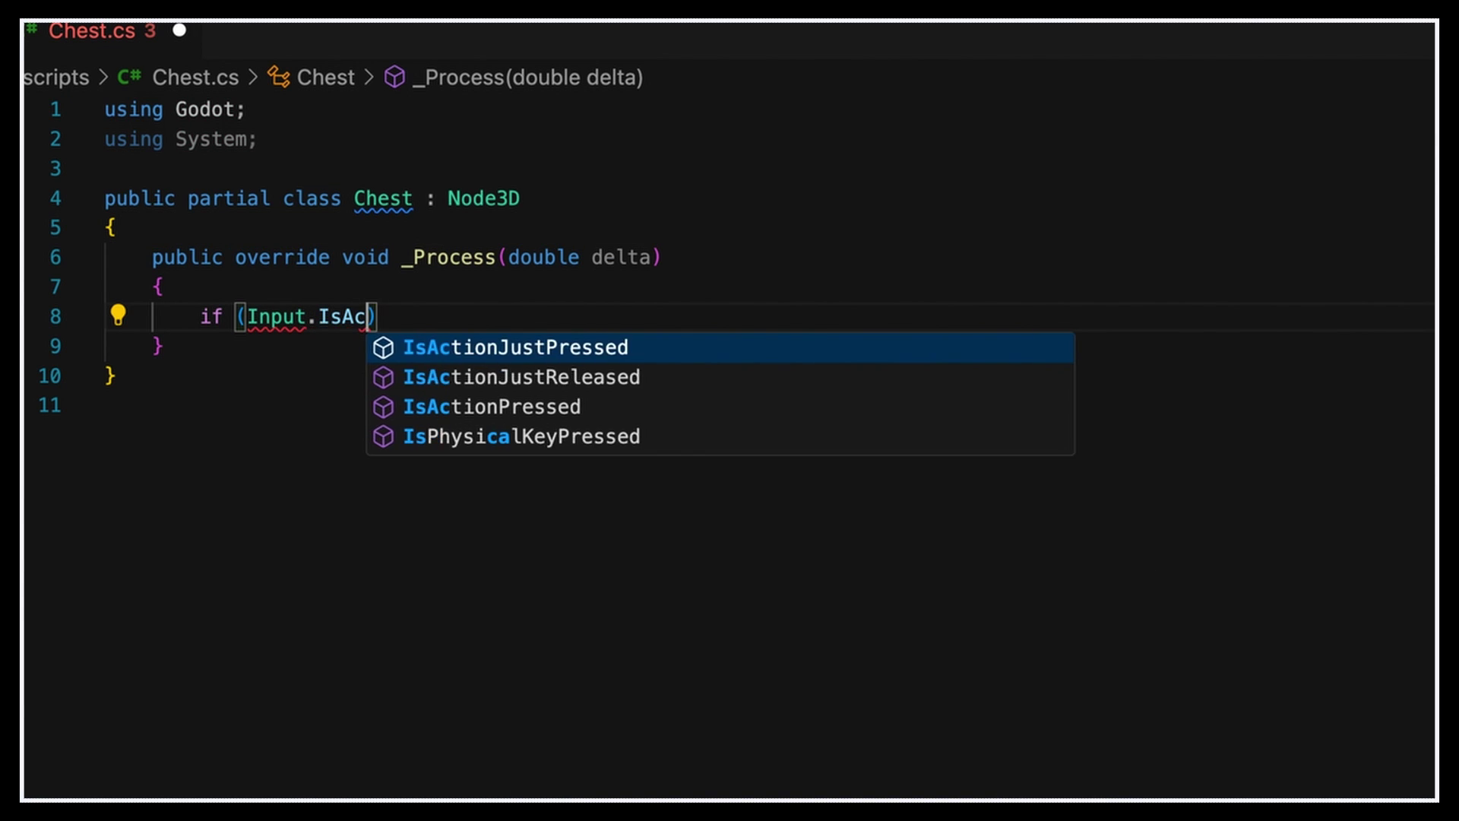
key("Tab")
type("(\"interact\")) ")
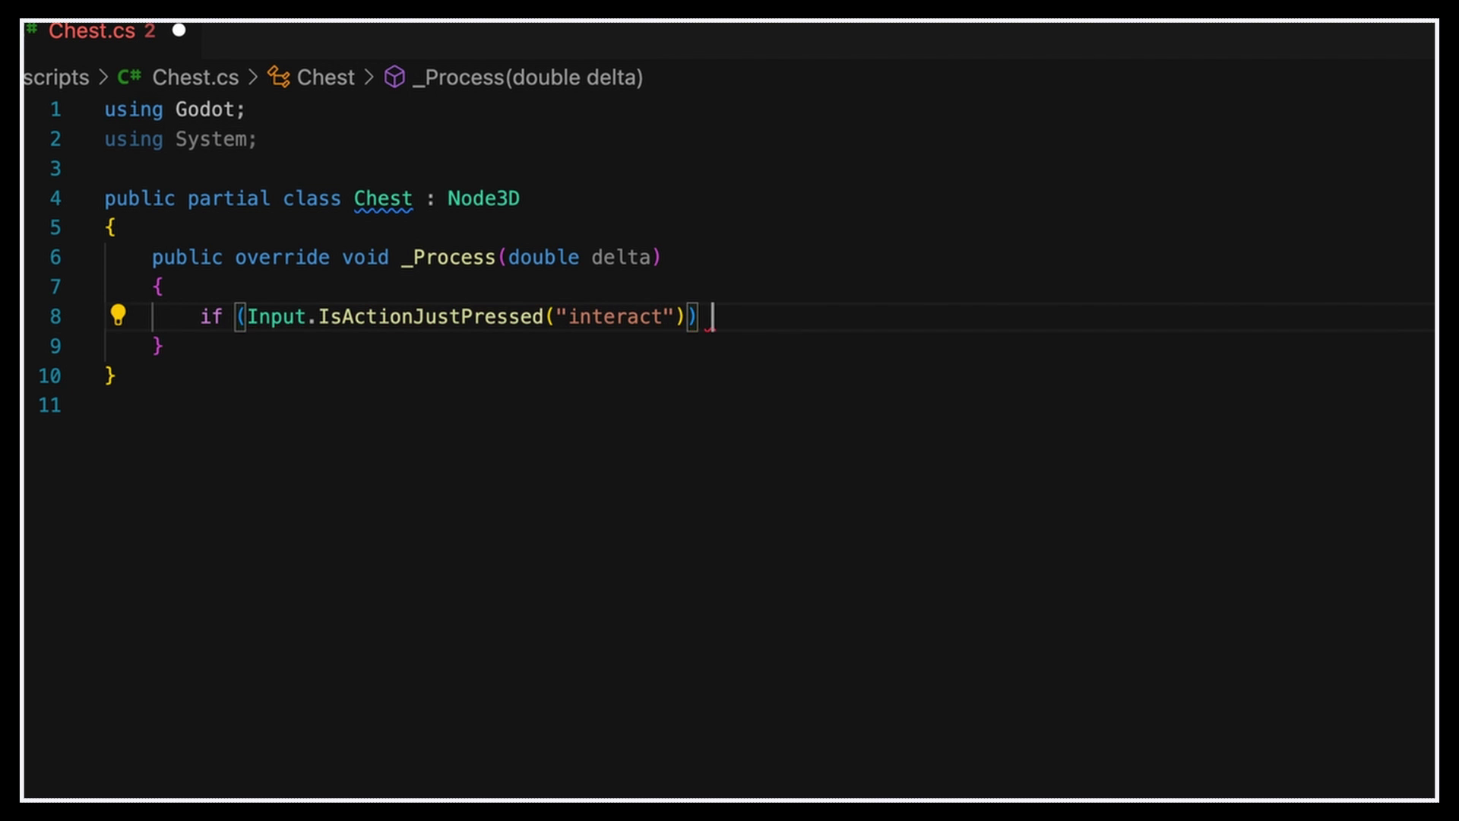
type("{")
key("Return")
type("_Open();")
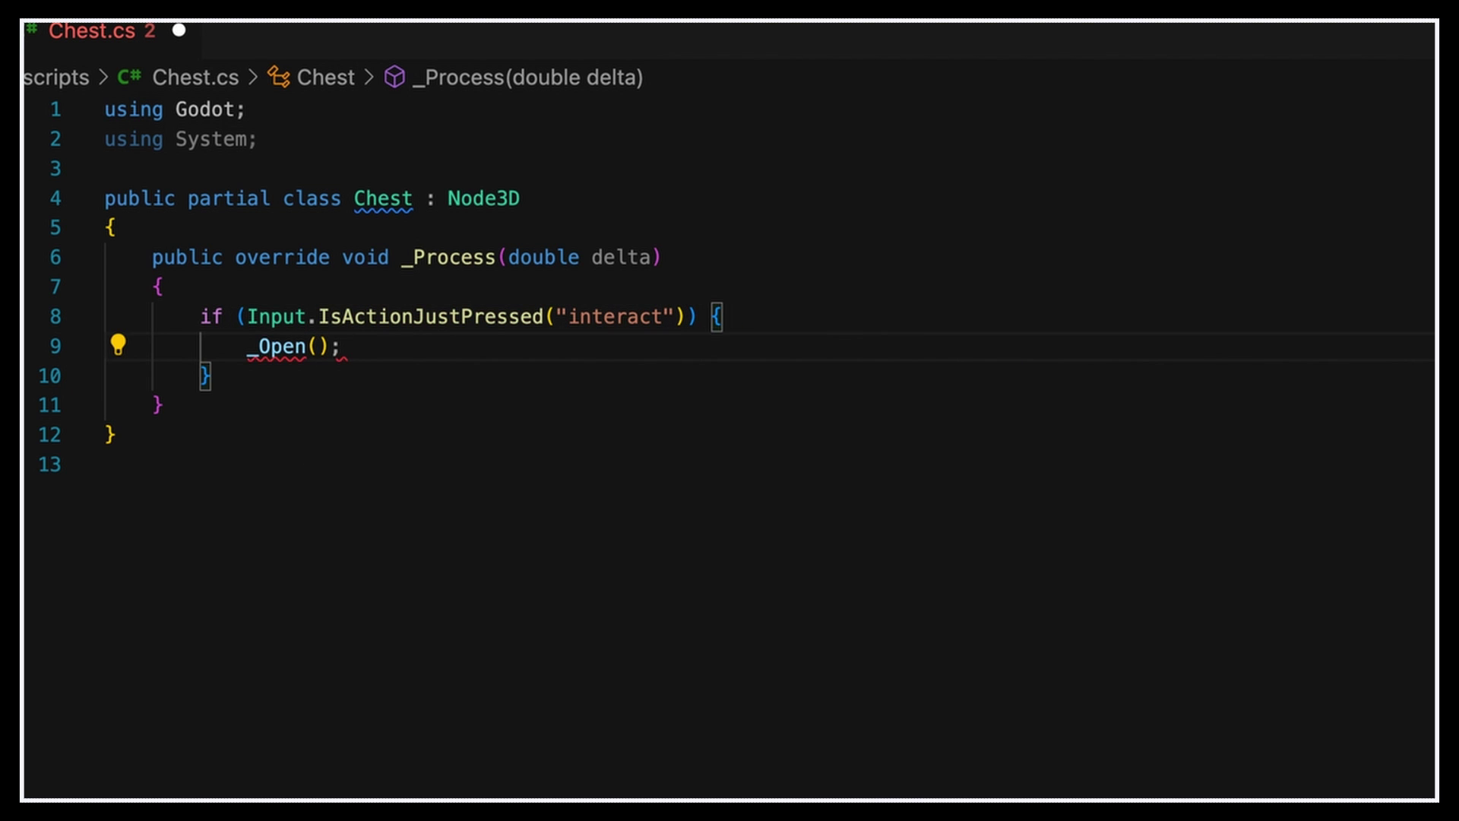
Add a private _Open method that plays 'chest-open' on the AnimationPlayer, then save Chest.cs
key("Down")
key("Down")
key("Return")
key("Return")
type("private void _Open()")
key("Return")
type("{")
key("Return")
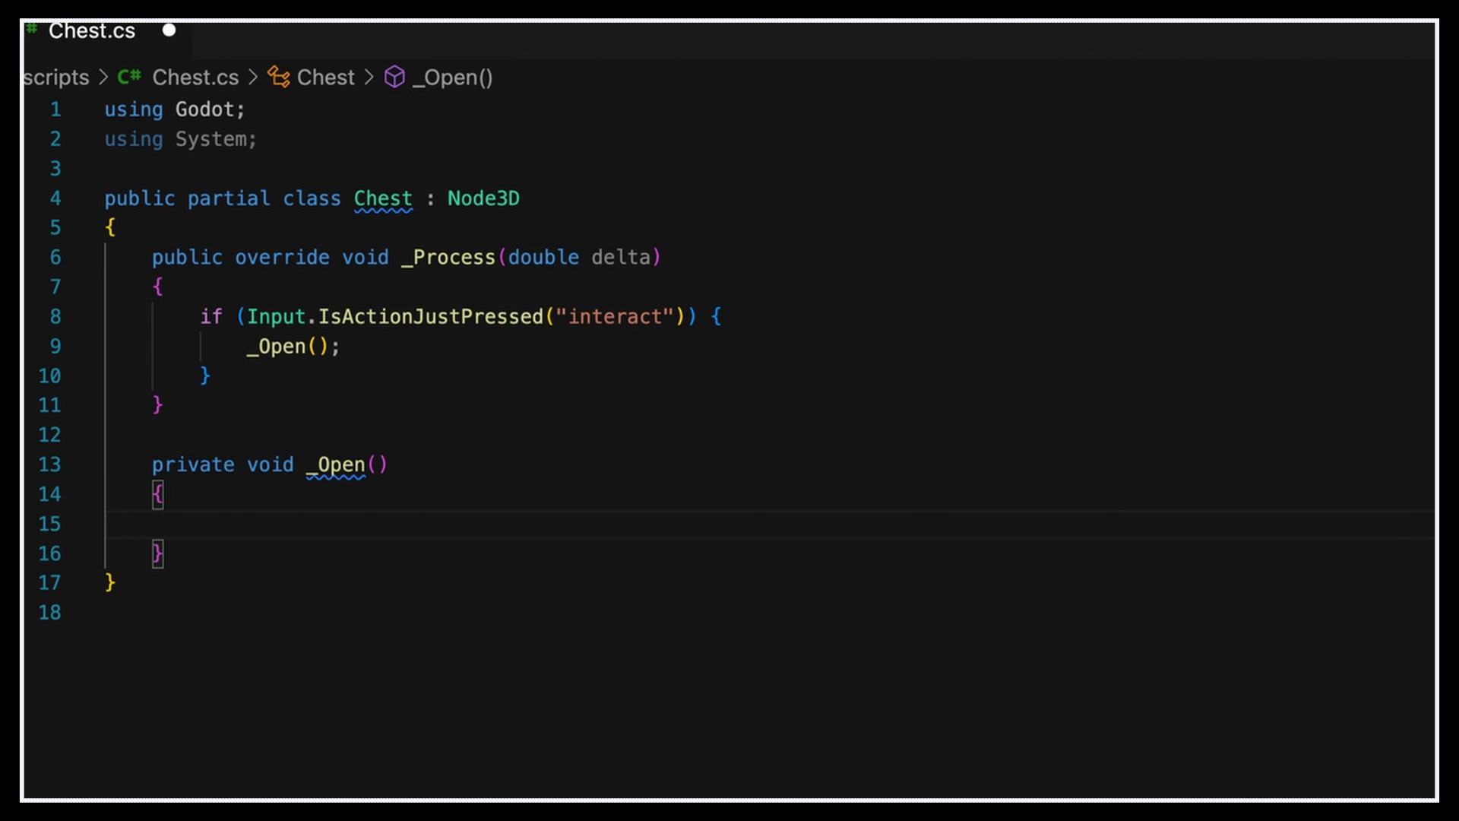
type("GetNode<AnimationPlayer>")
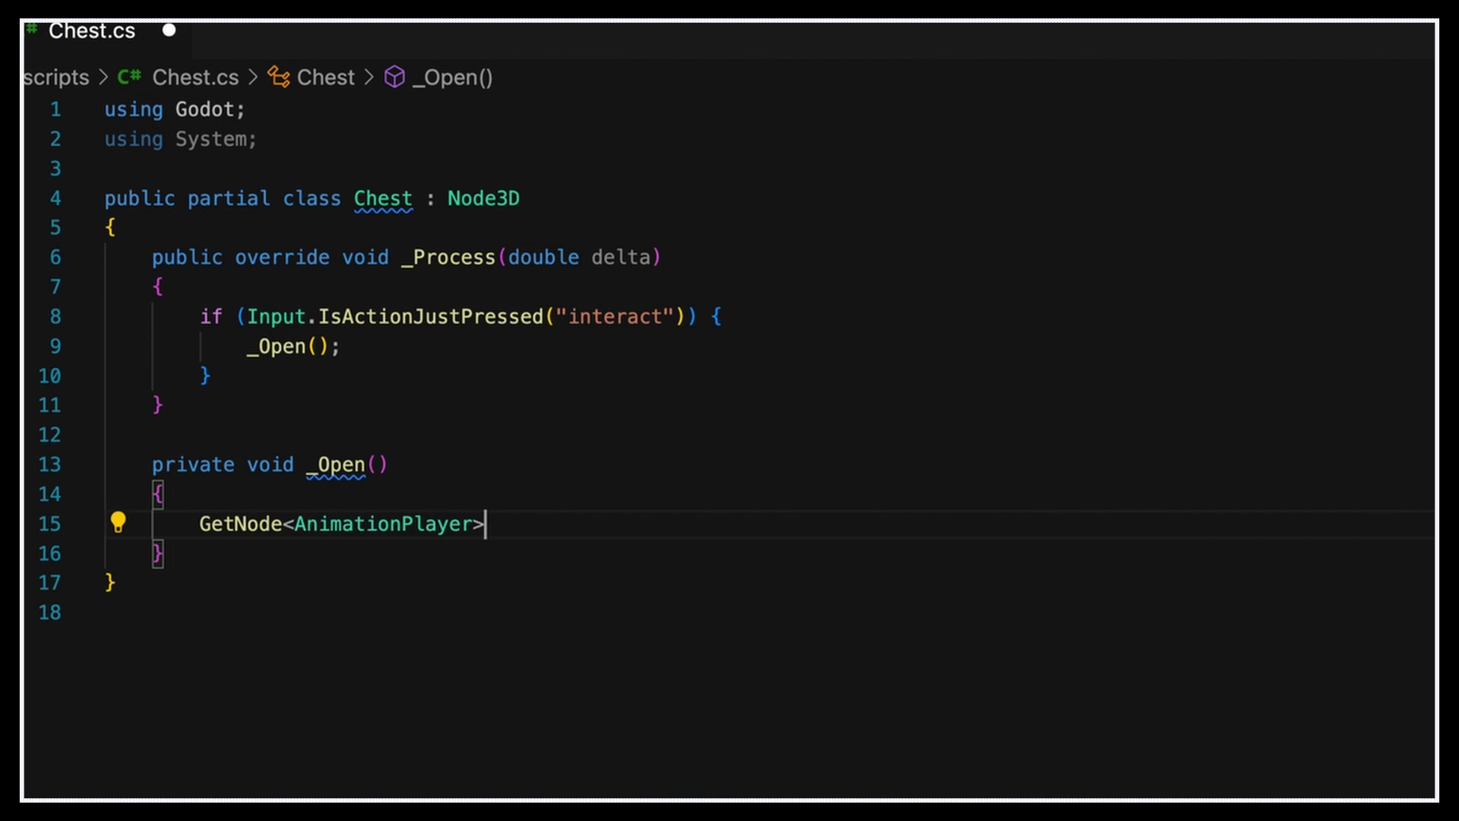
type("(\"AnimationPlayer\").Play")
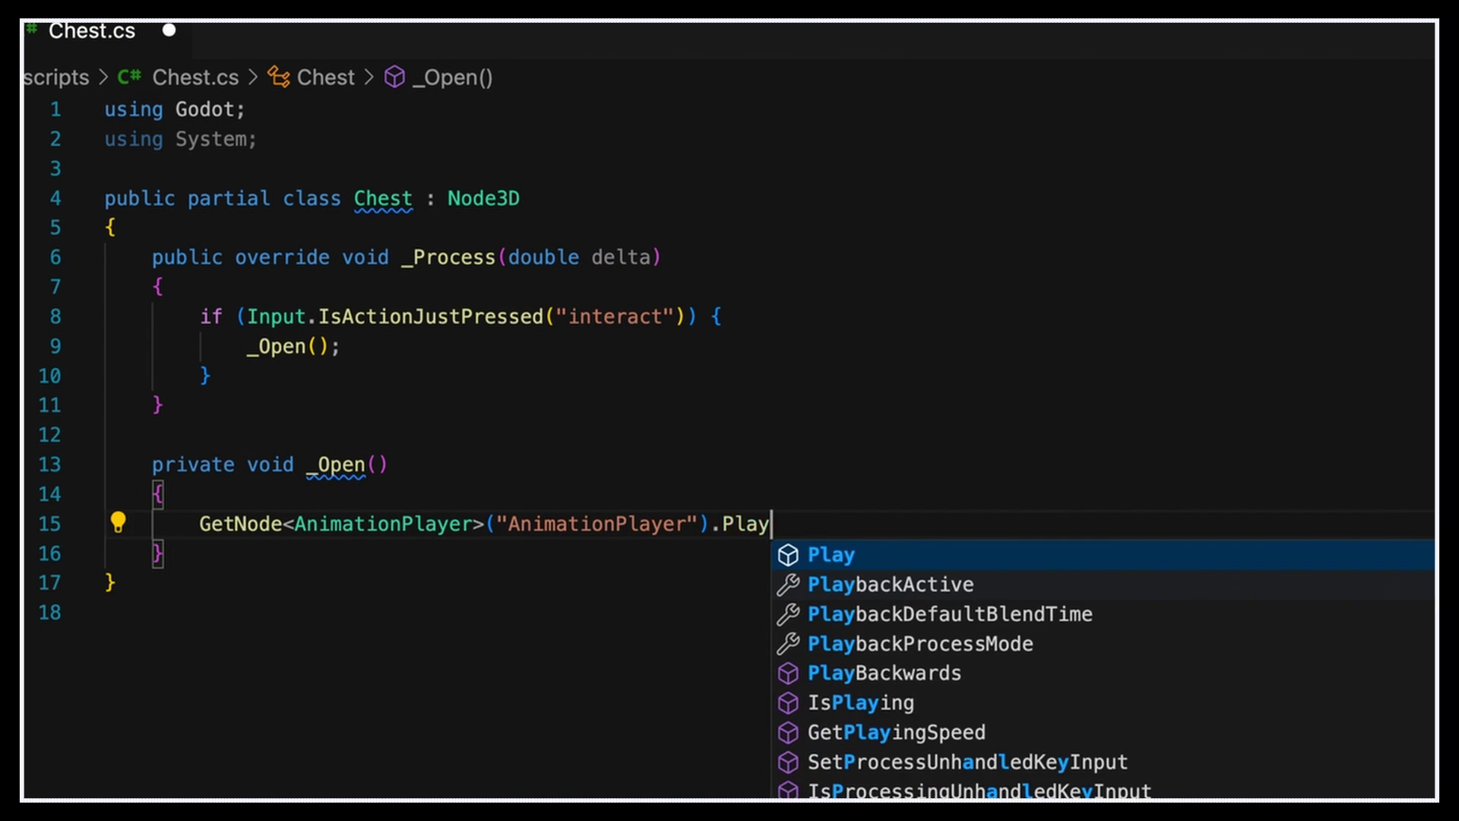
type("(")
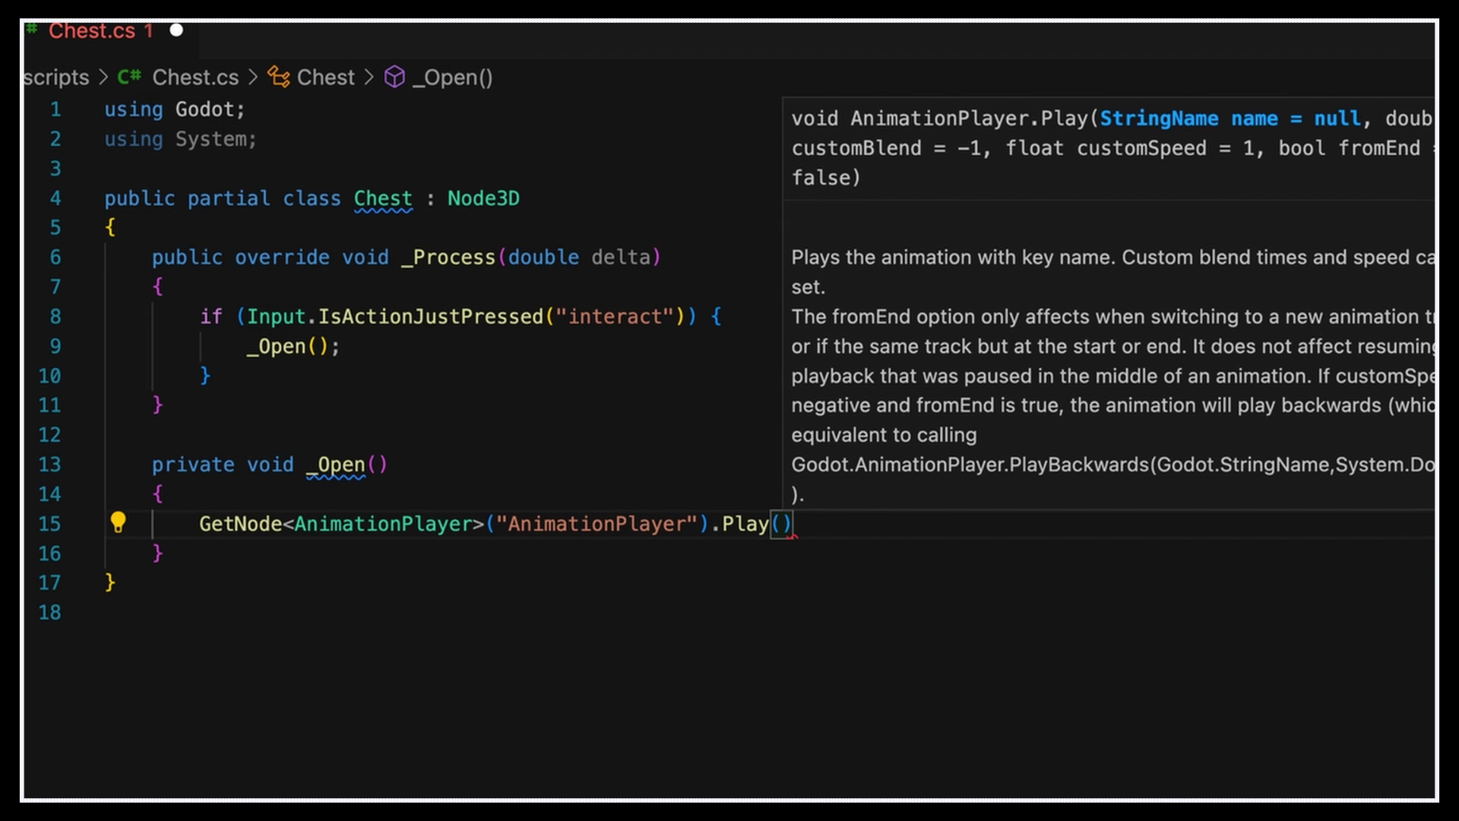
type("\"chest-op")
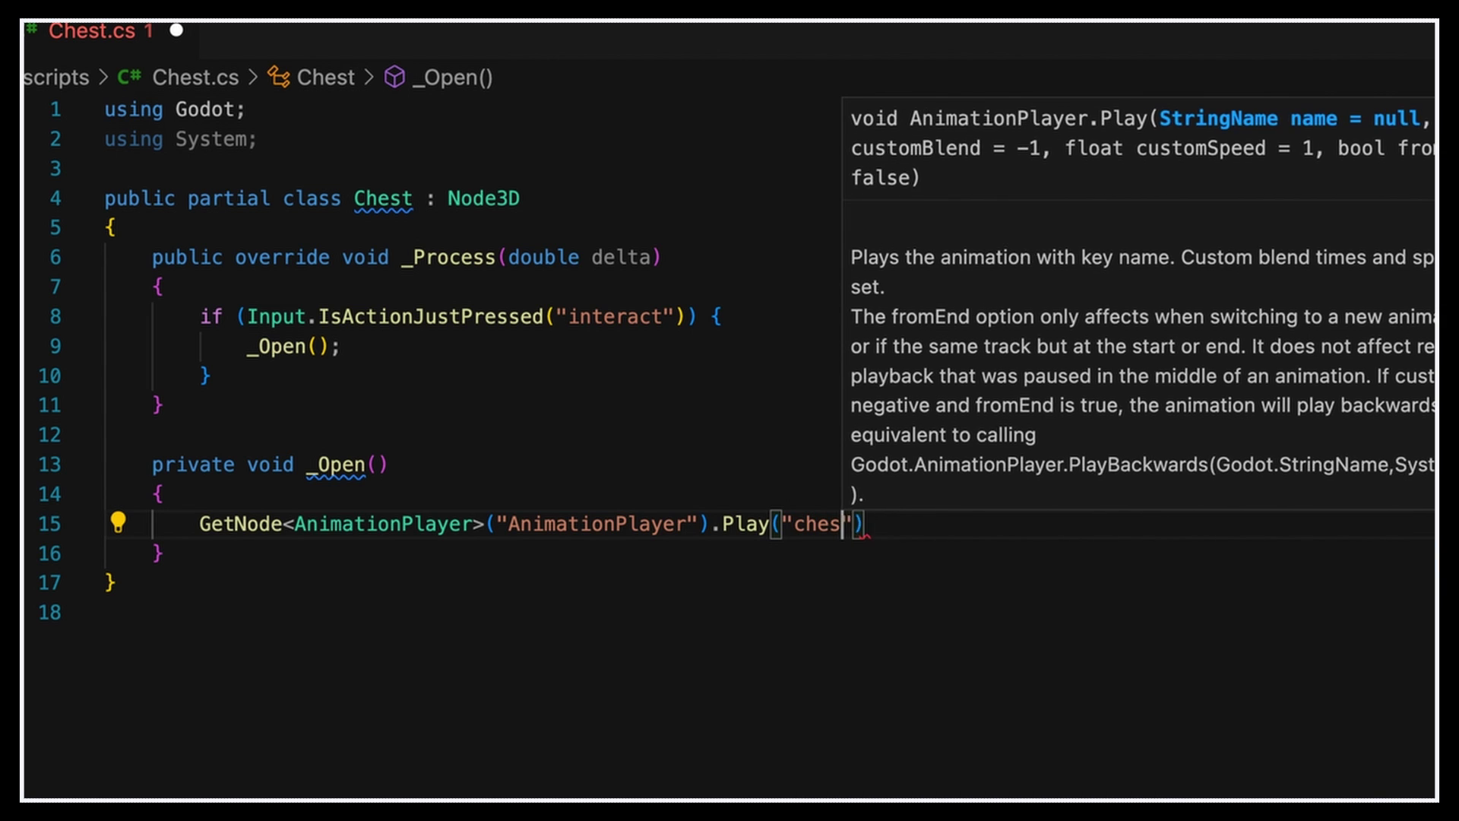
type("en\");")
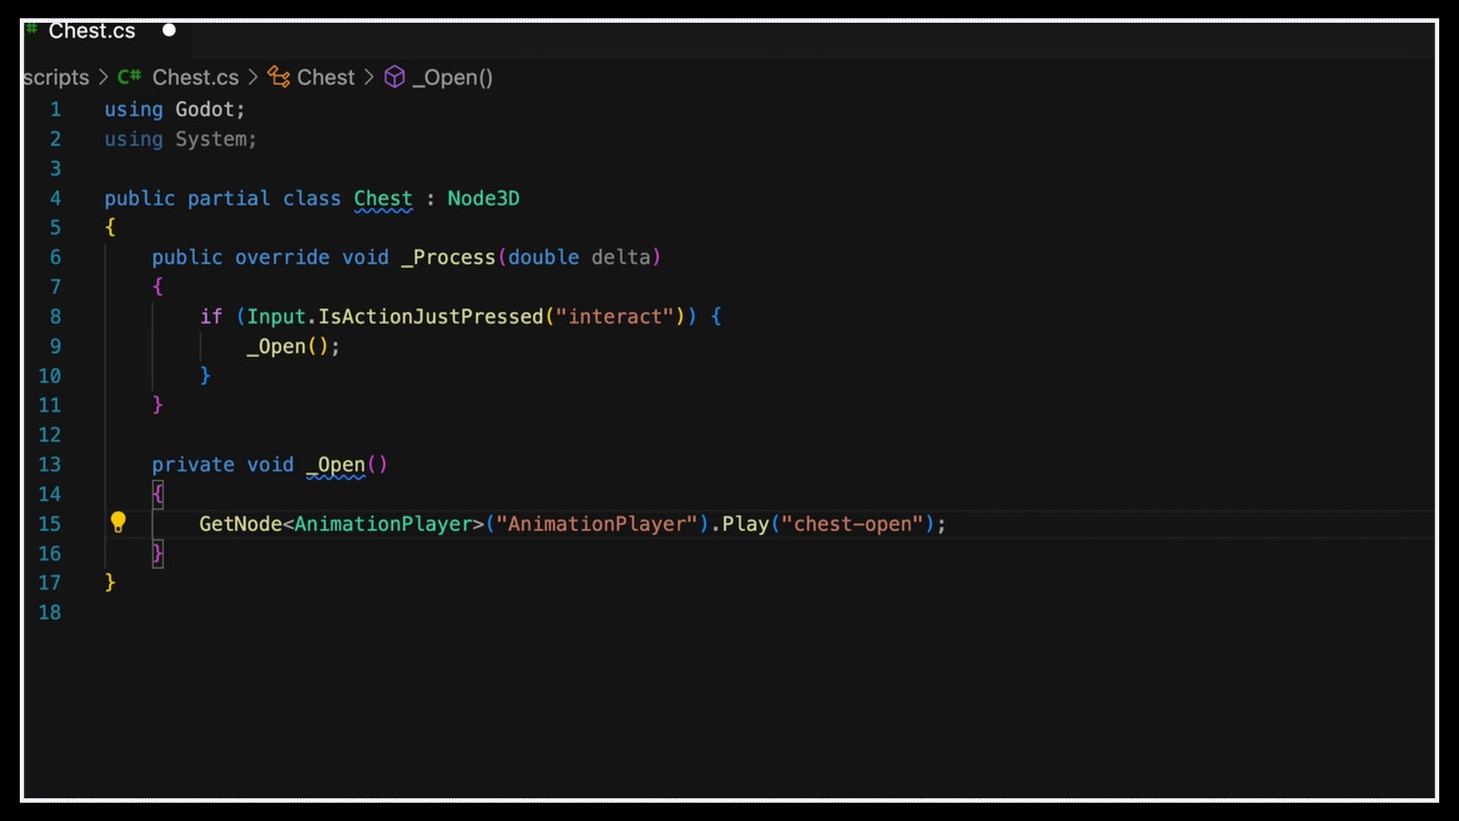
key("super+s")
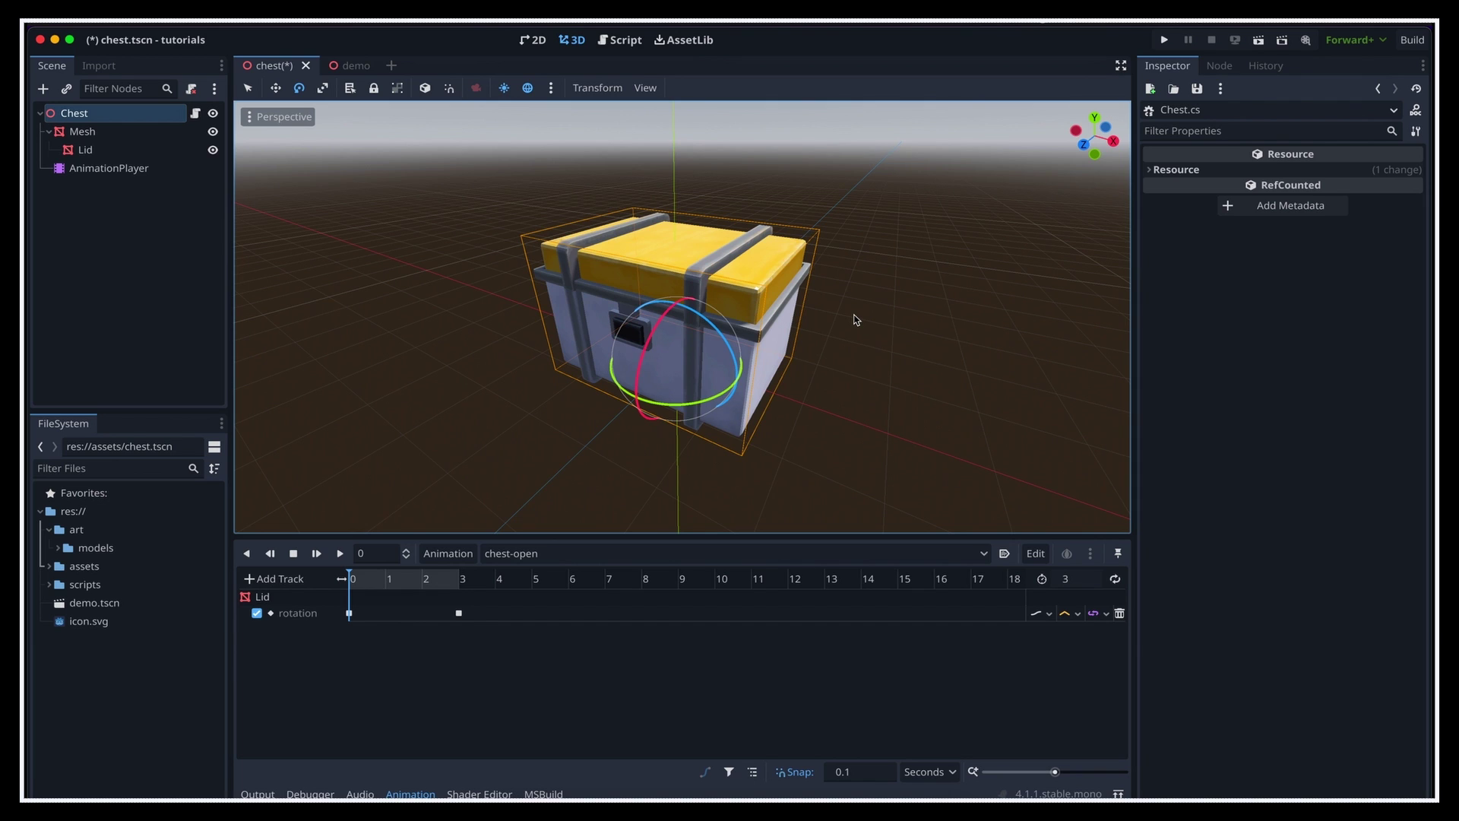
Add a Label3D child node under Chest
right_click(108, 119)
left_click(148, 156)
type("Label3D")
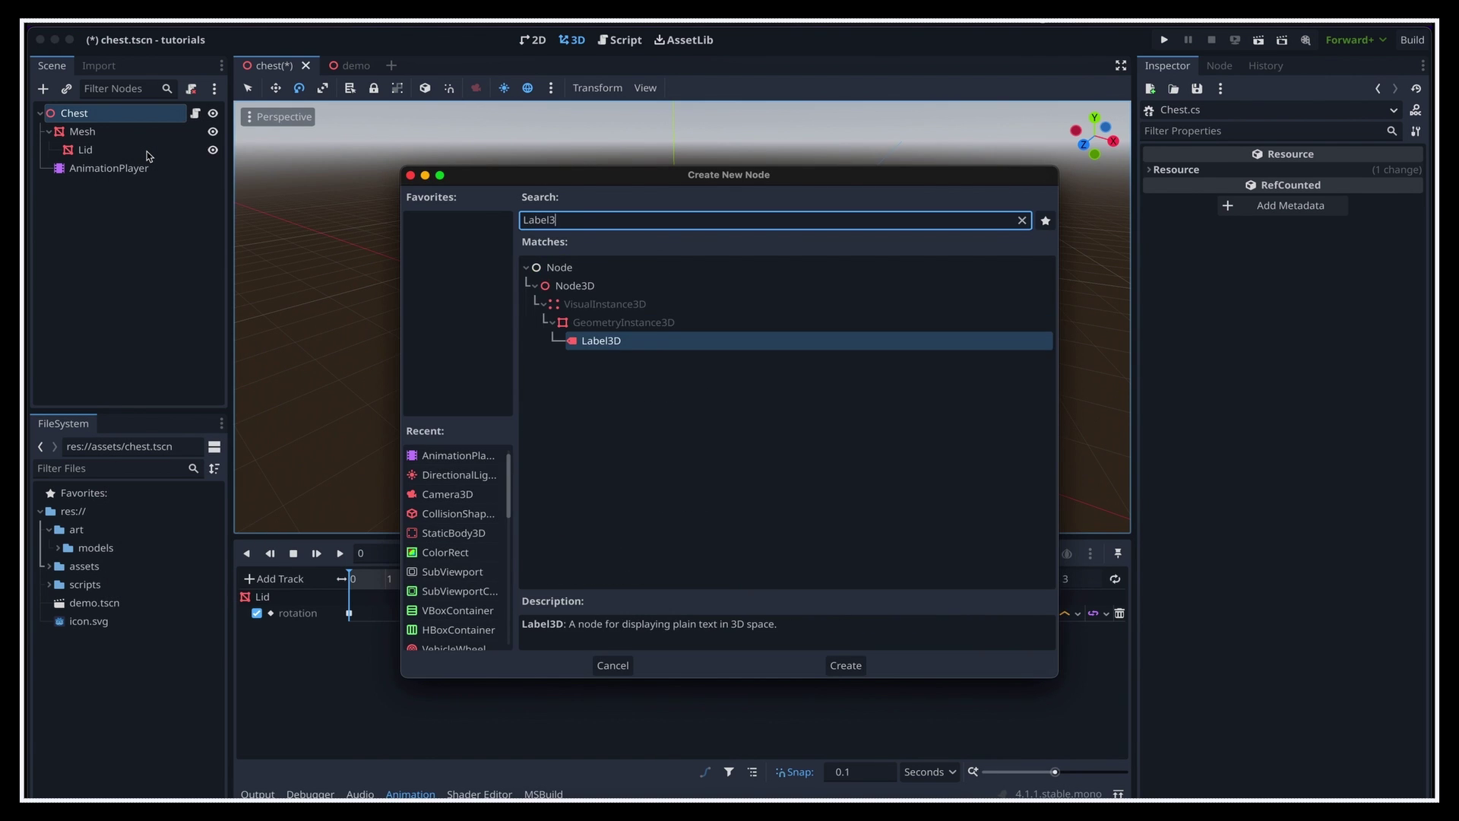
key("Return")
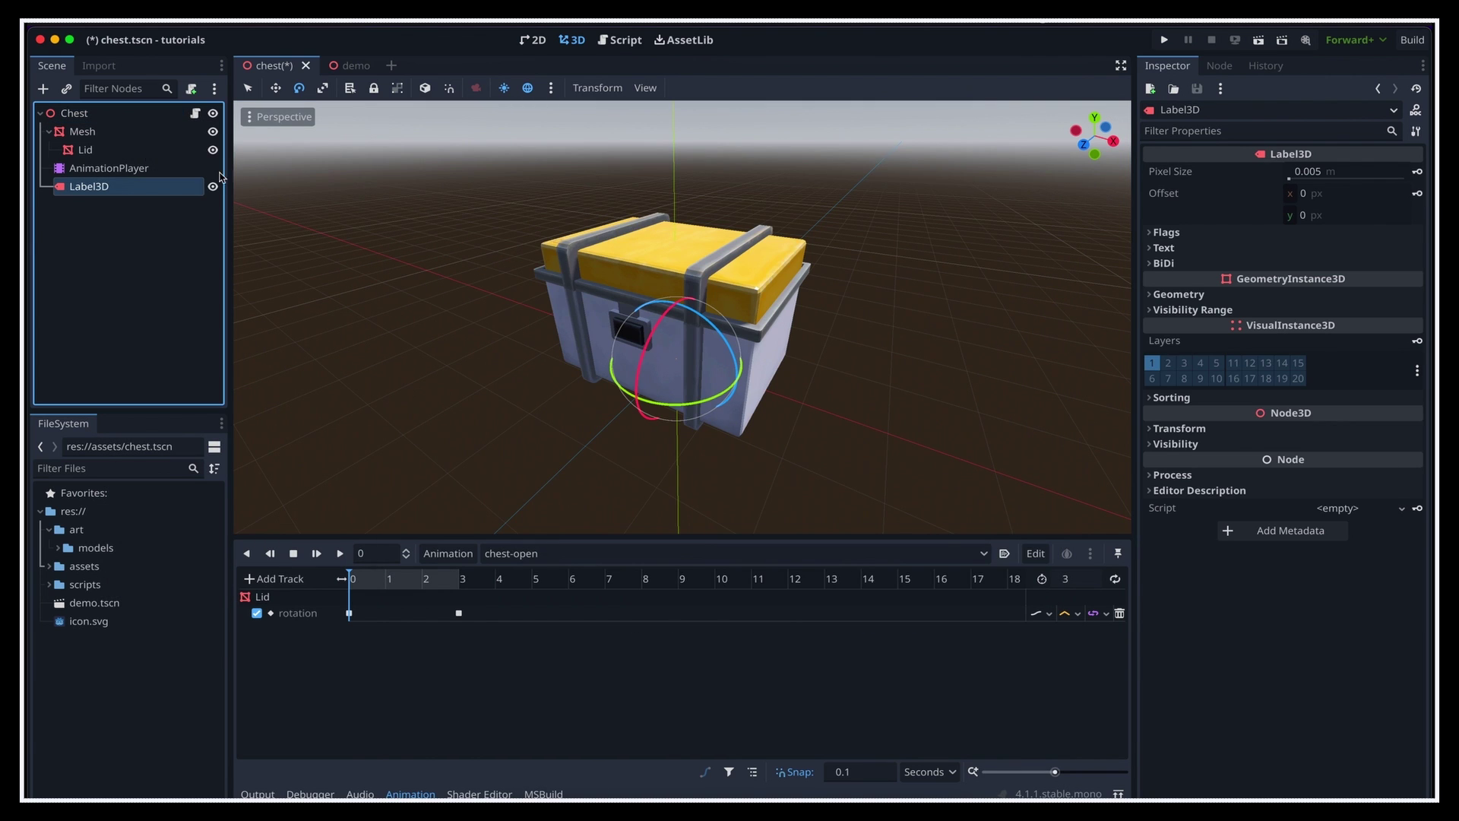
Set the label text to 'Interact' and font size to 96, and raise it above the chest
left_click(1163, 247)
left_click(1299, 330)
type("Interact")
left_click(1302, 430)
type("64")
key("Return")
key("q")
left_click_drag(675, 296, 700, 39)
middle_click_drag(684, 228, 686, 129)
type("96")
key("Return")
scroll(687, 129, "down", 3)
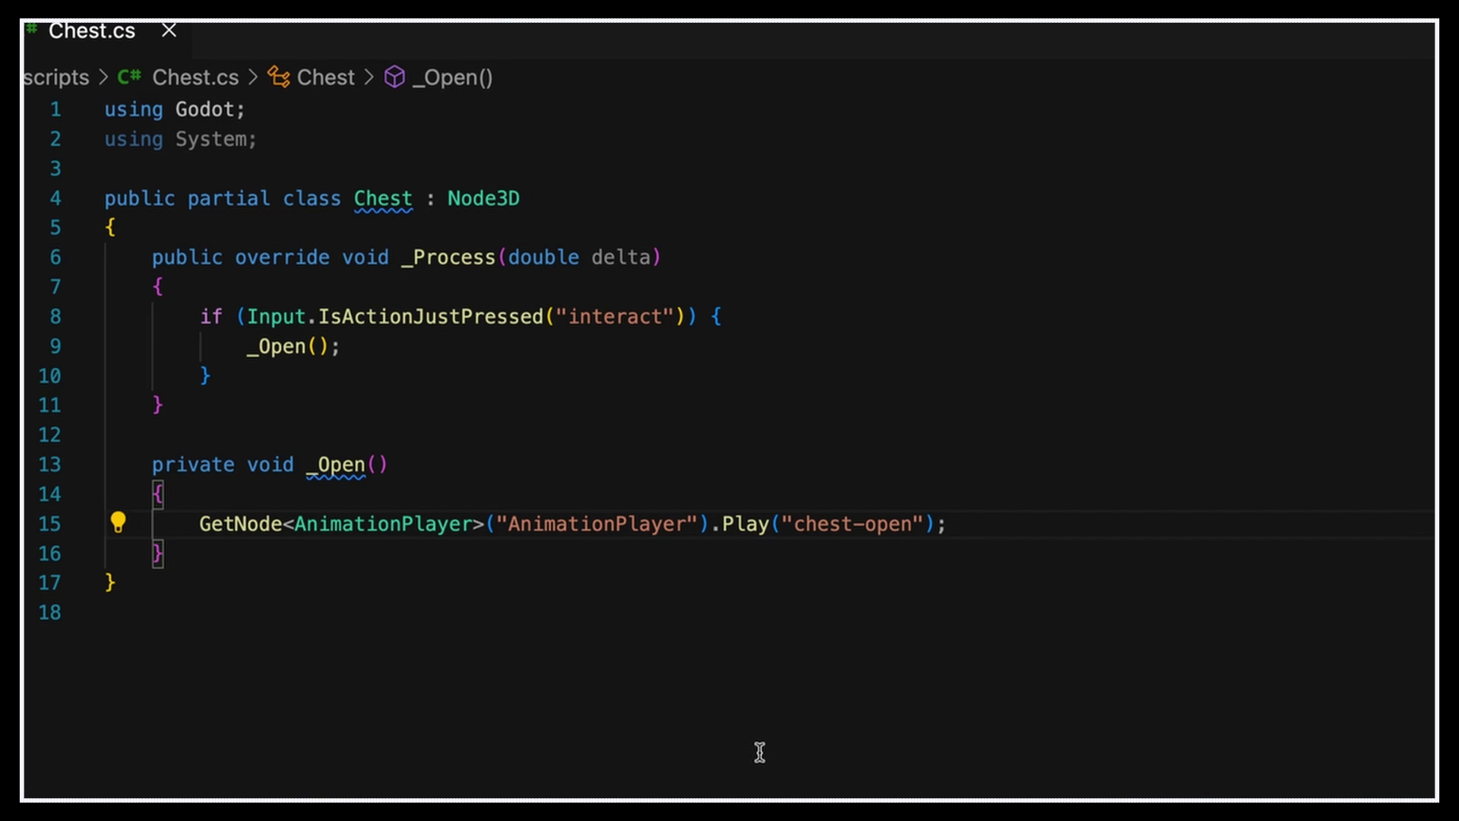
Add GetNode("Label3D").QueueFree(); below the Play call in _Open, then run the game
key("Return")
type("GetNode(\"")
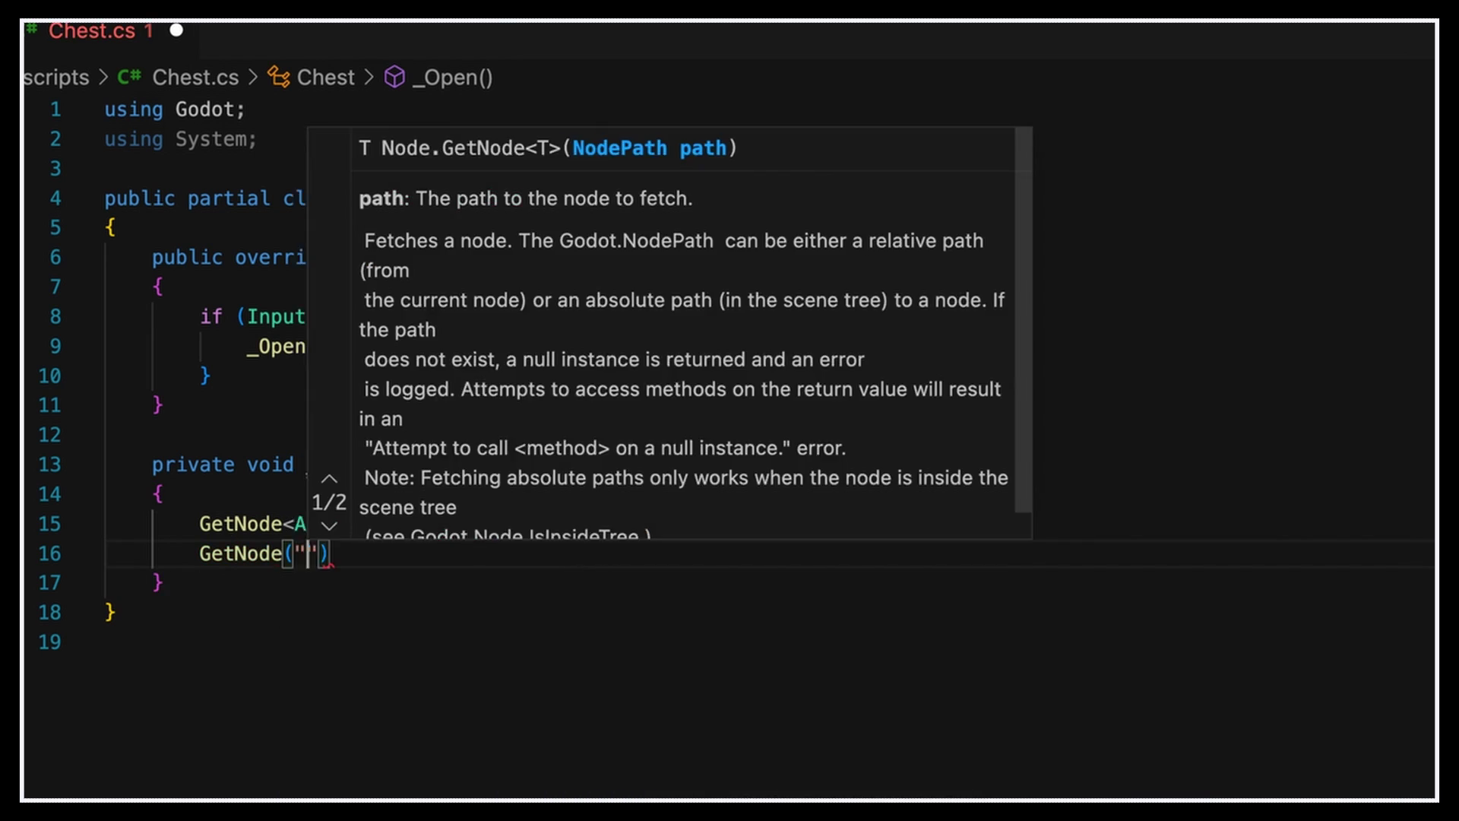
type("Label3D\").Queu")
key("Tab")
type("();")
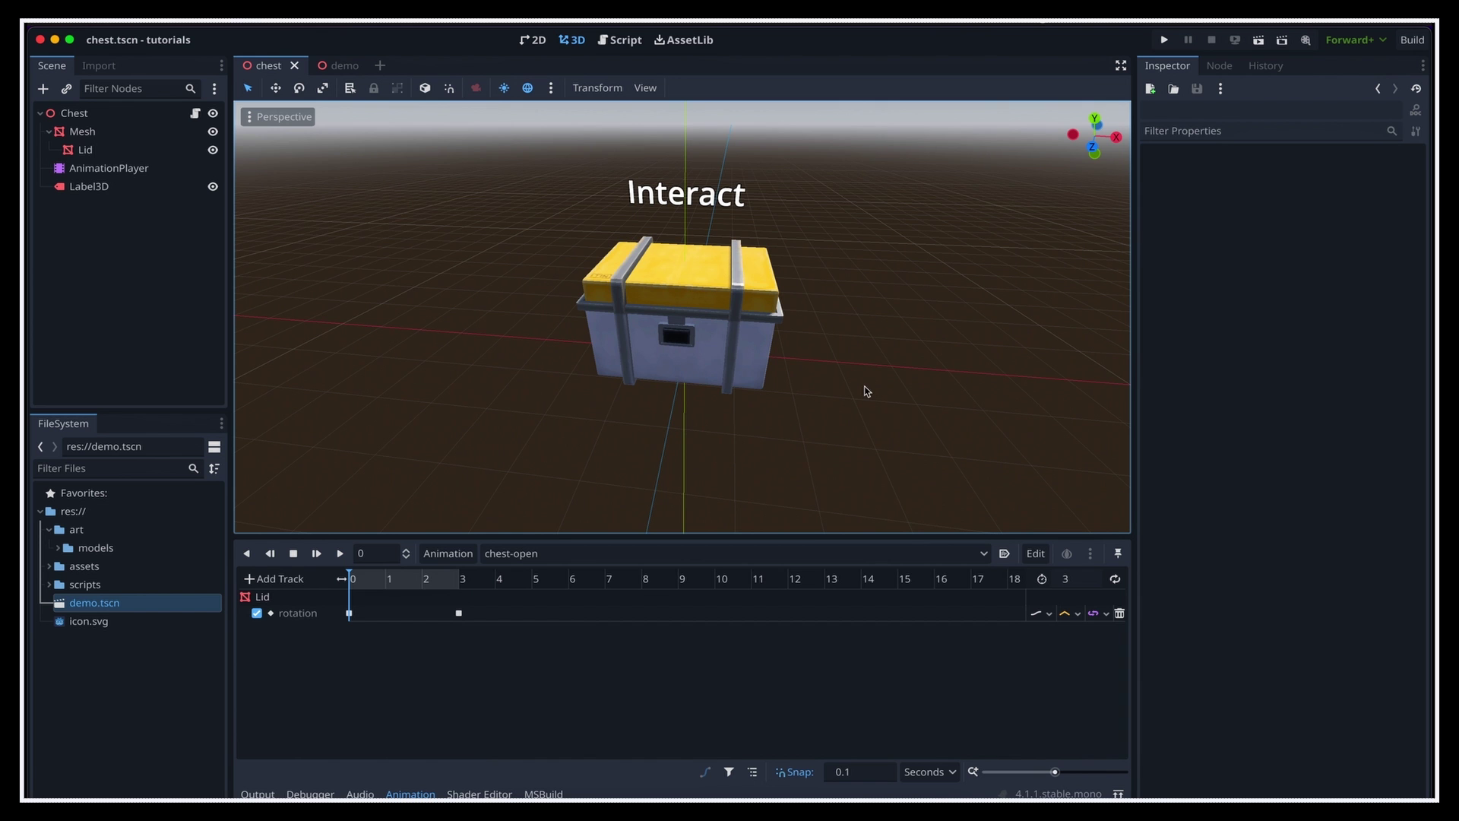
key("super+b")
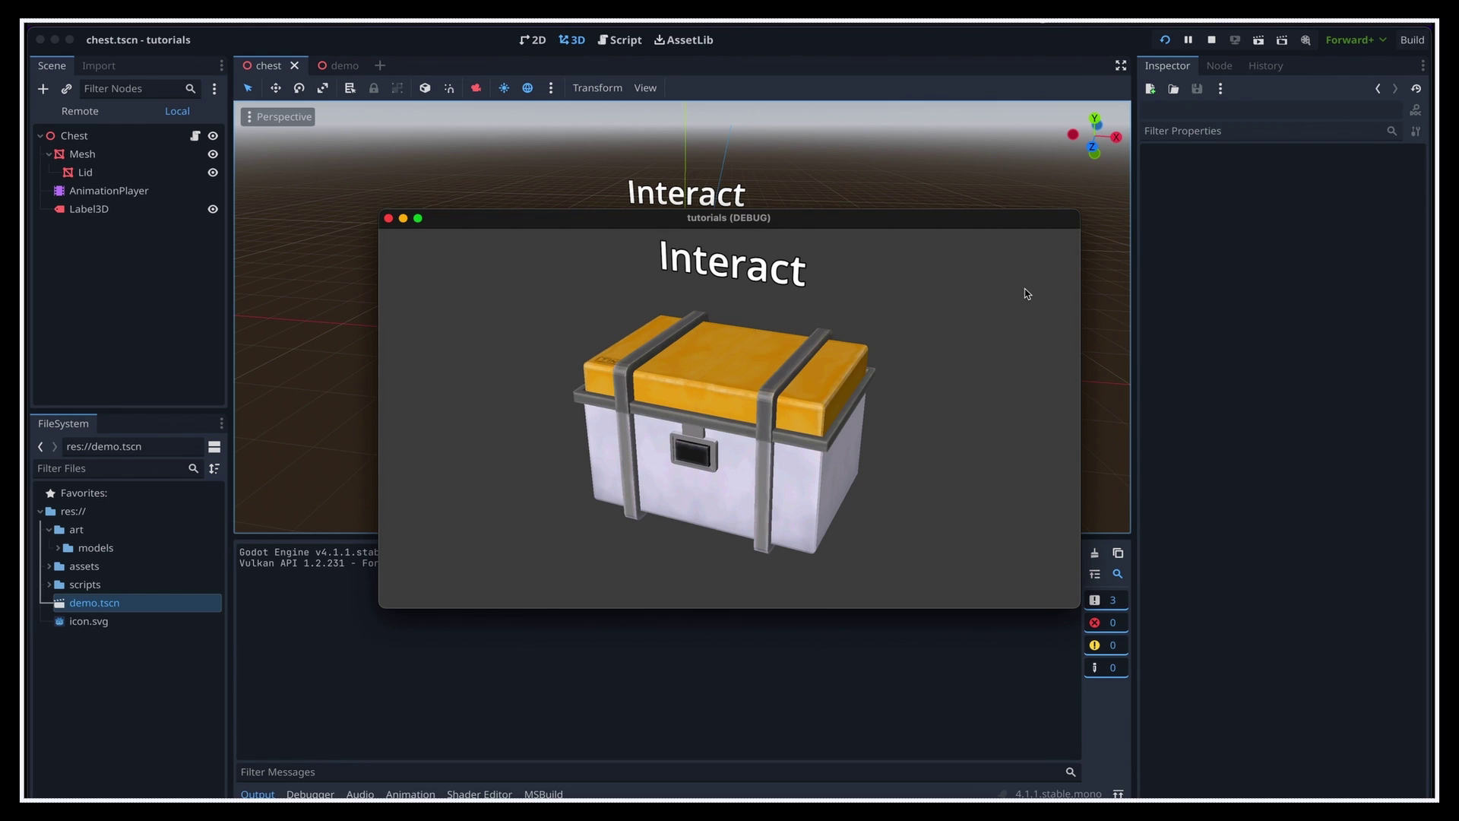
Open the chest in the test run with the E key so the Interact label disappears
key("e")
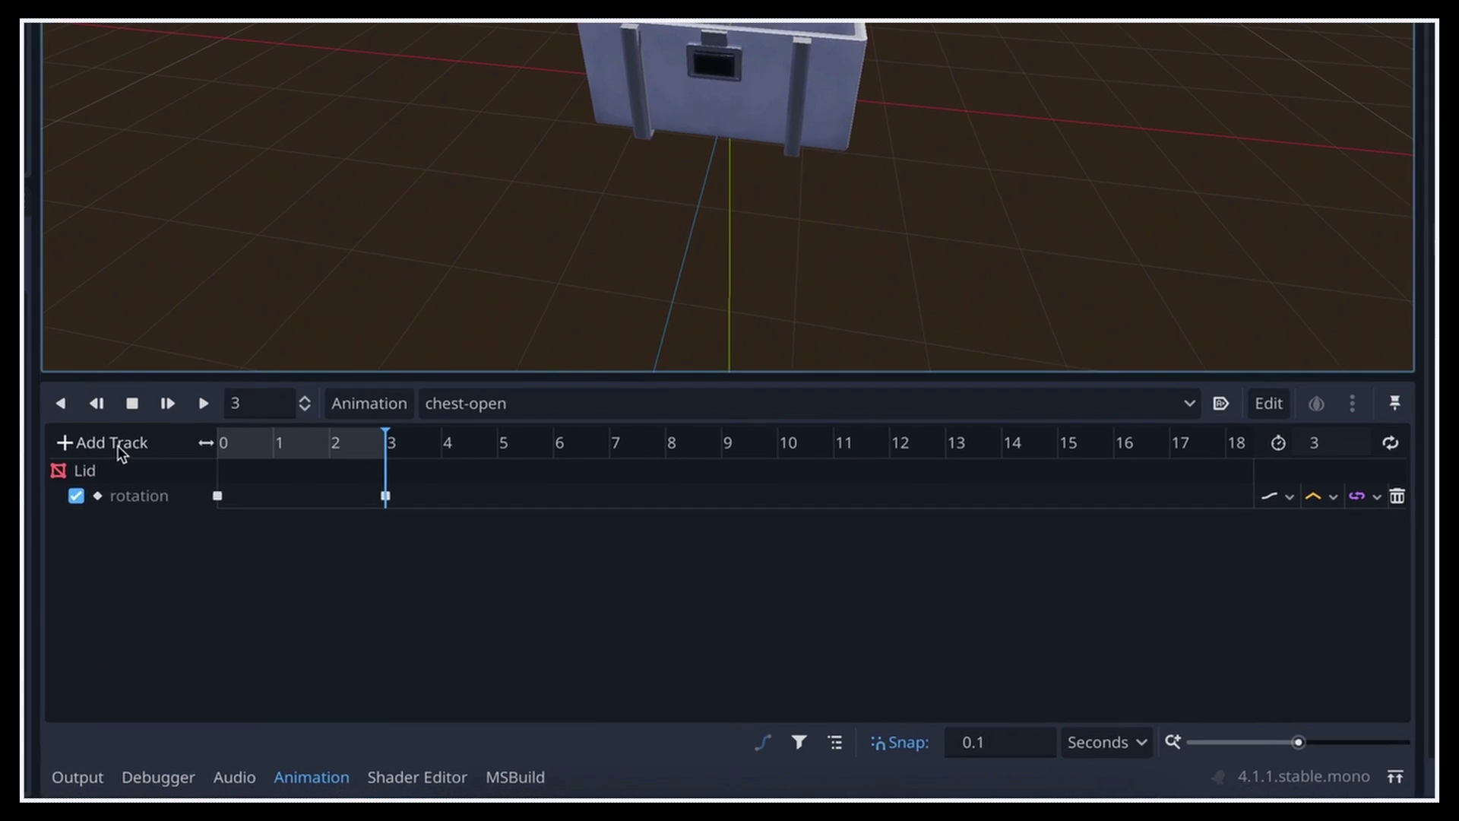
Back in the chest scene editor, open the list of animation track types
left_click(276, 578)
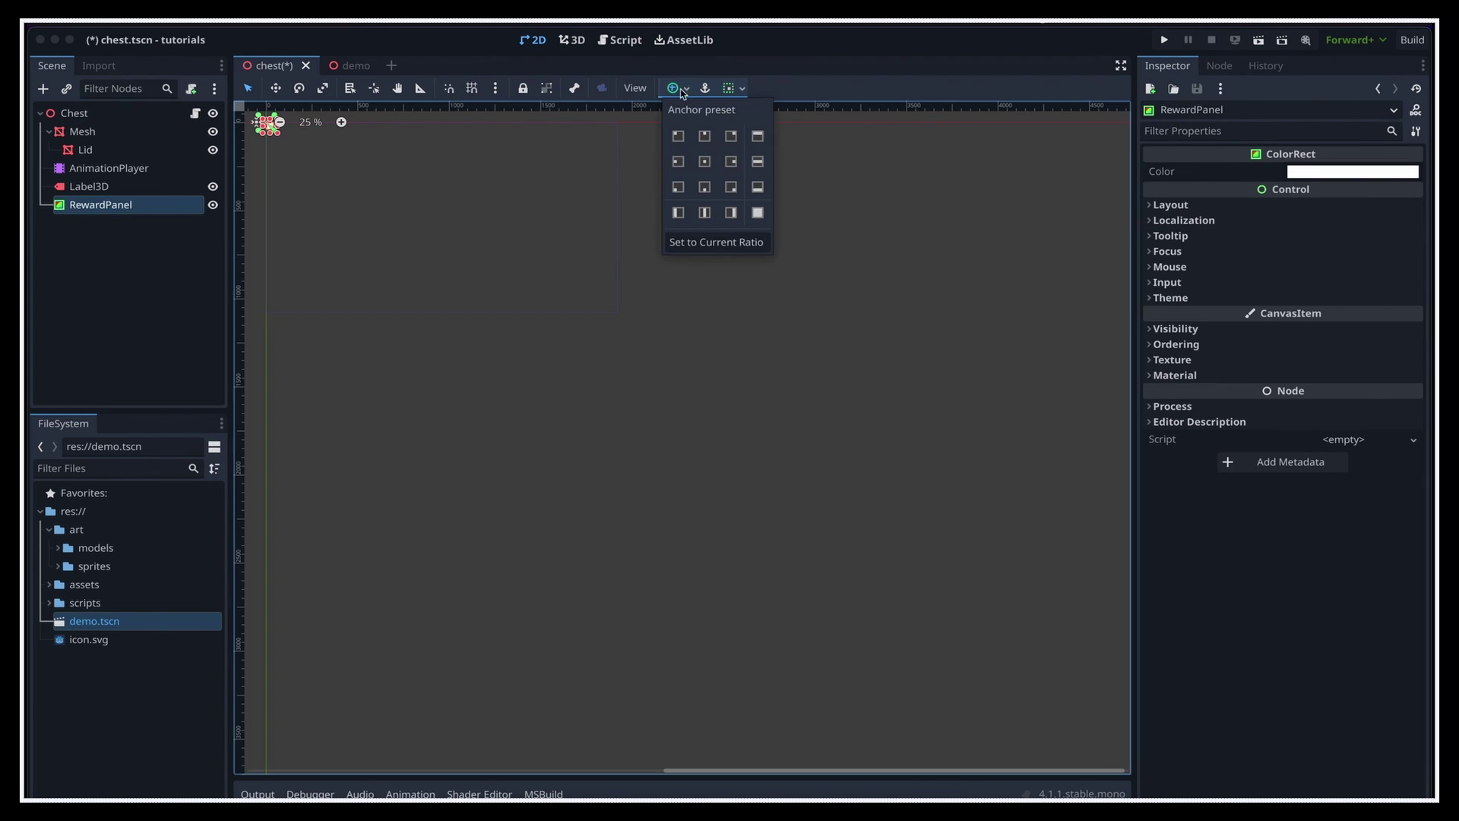
Add a RewardPanel colour rect under Chest with a centred, stretched 'CHEST LOOT!' title at font size 60
left_click(707, 163)
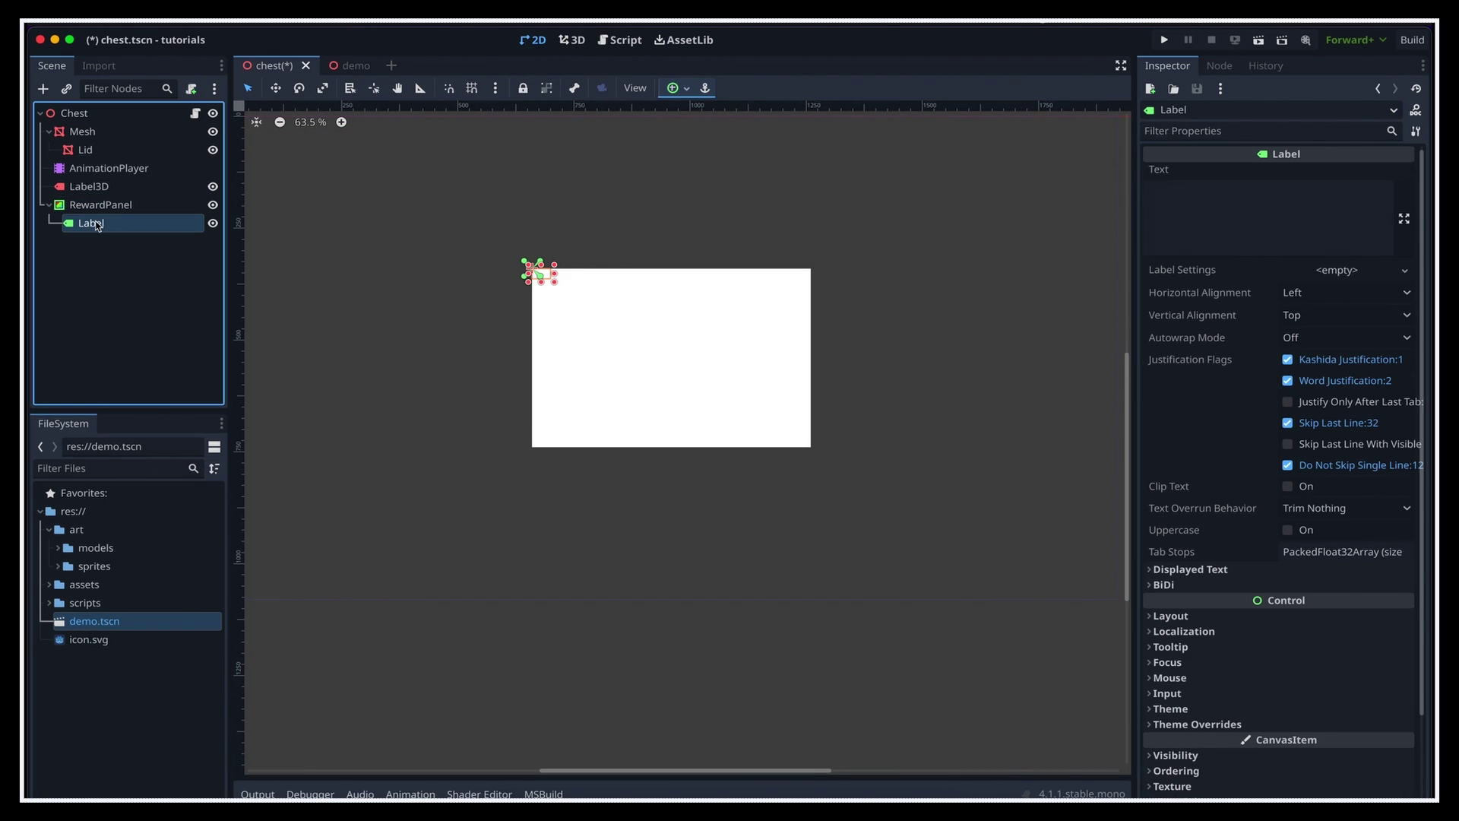
type("CHEST LOOT!")
left_click(1345, 293)
left_click(706, 88)
left_click(758, 139)
scroll(1277, 533, "down", 5)
left_click(1173, 626)
type("60")
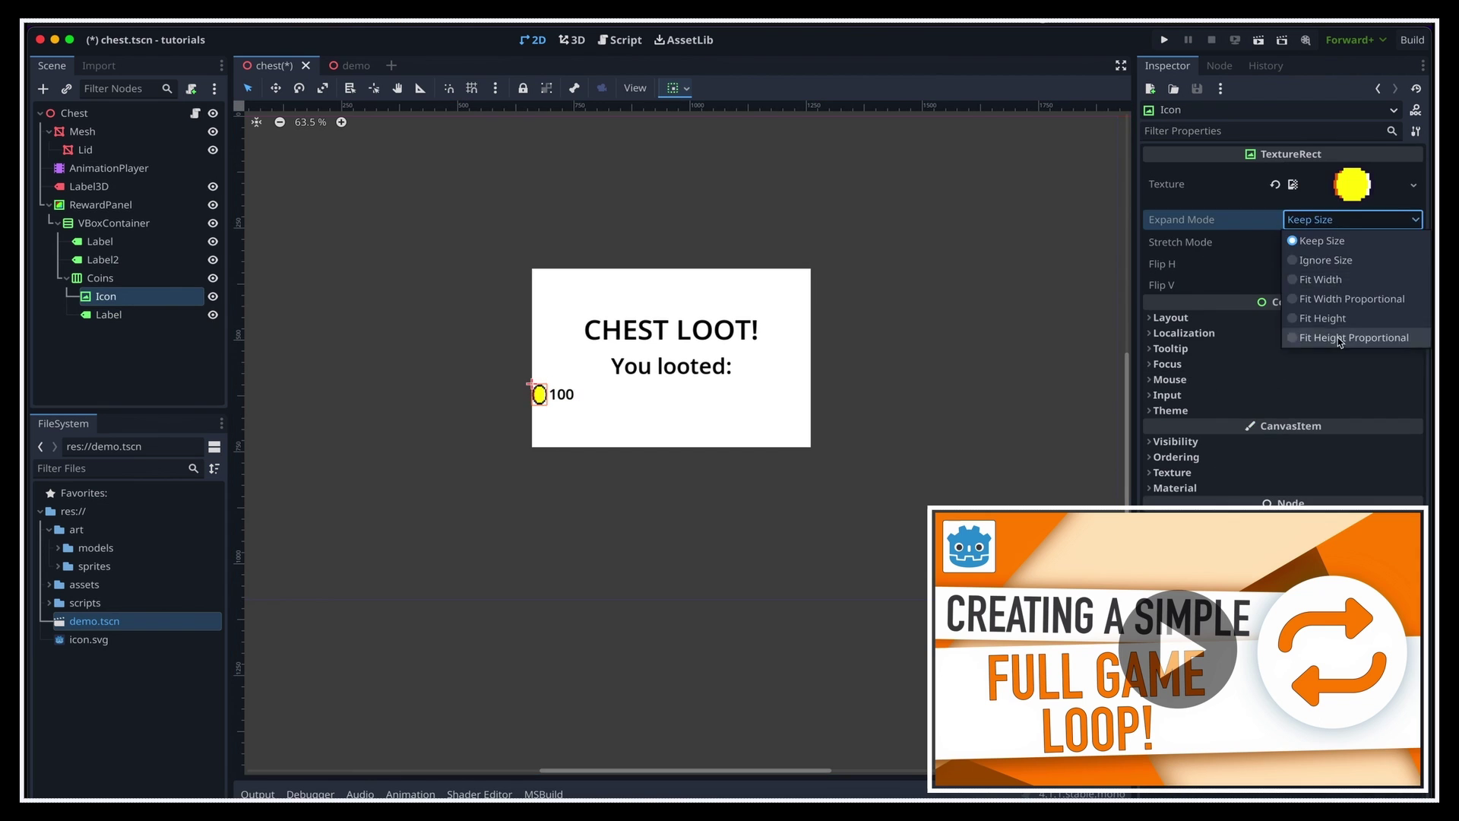
Keep the coin icon's aspect ratio centred and add a button with large OK text
left_click(1337, 324)
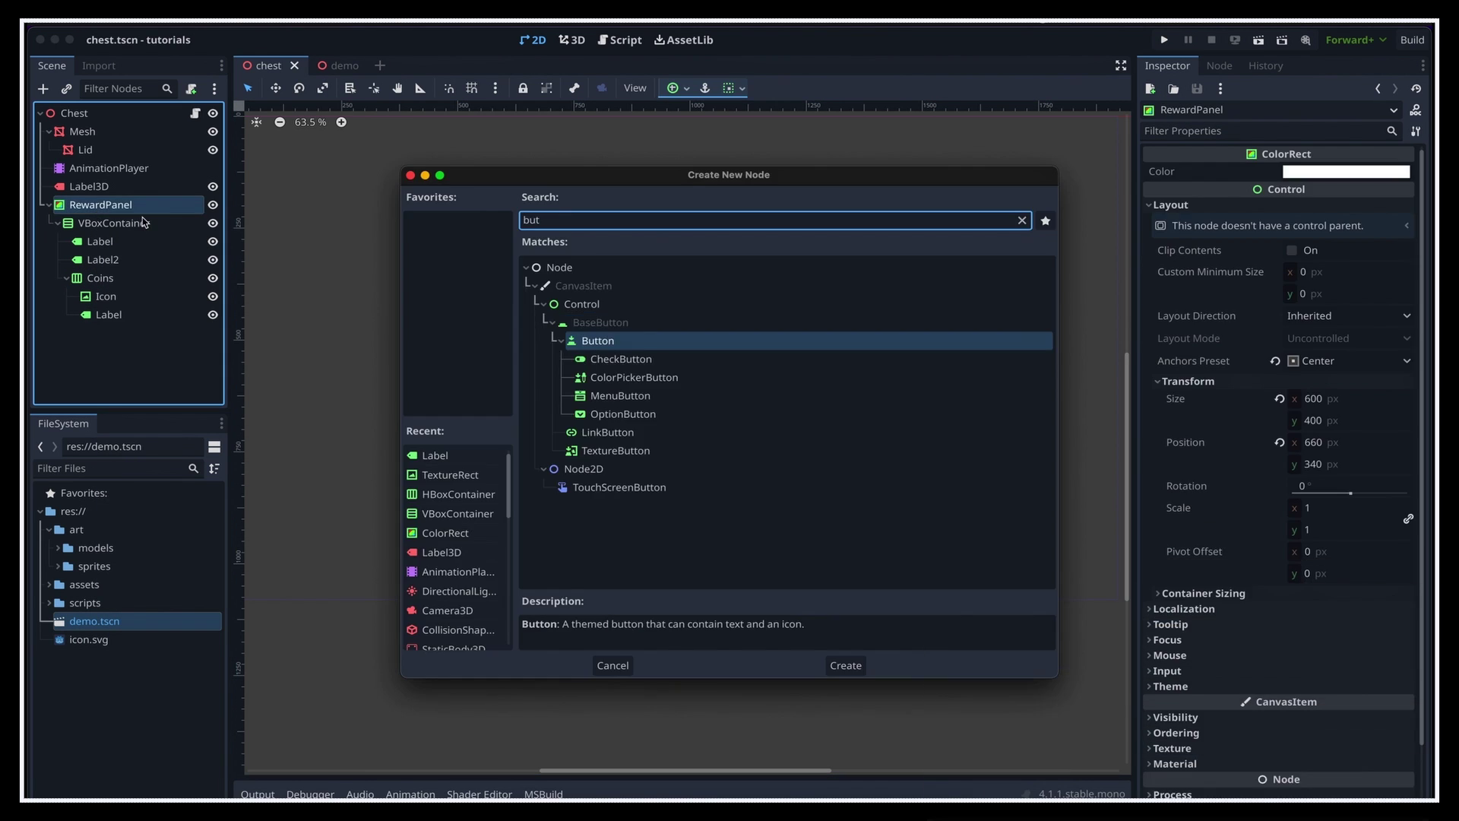
key("Return")
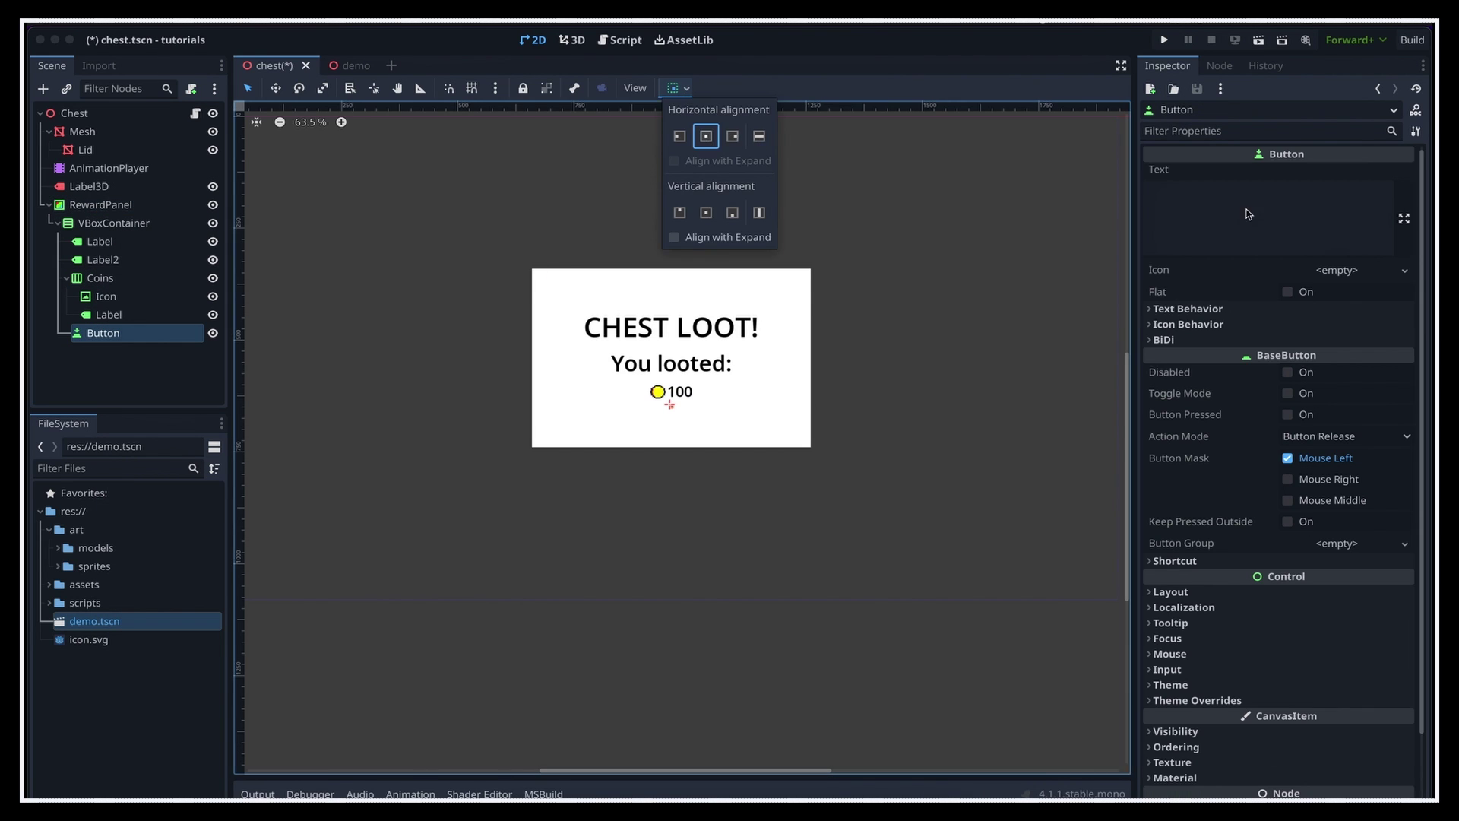
left_click(1171, 519)
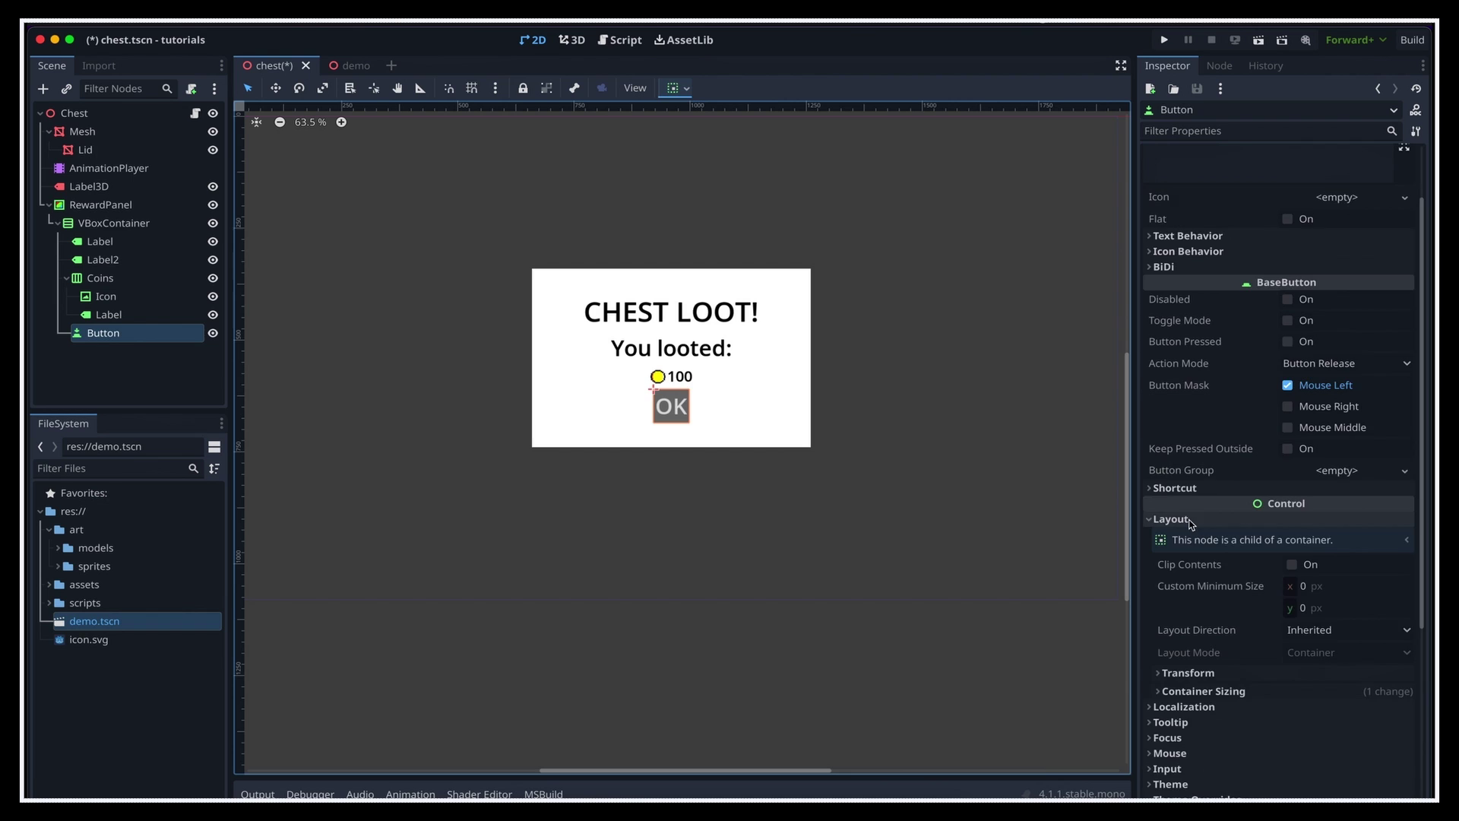
left_click(1188, 672)
left_click(944, 479)
Save the scene, adjust the Coins row spacing, and rename the button OkBtn
left_click(114, 223)
left_click(365, 372)
key("ctrl+s")
left_click(99, 278)
left_click(961, 501)
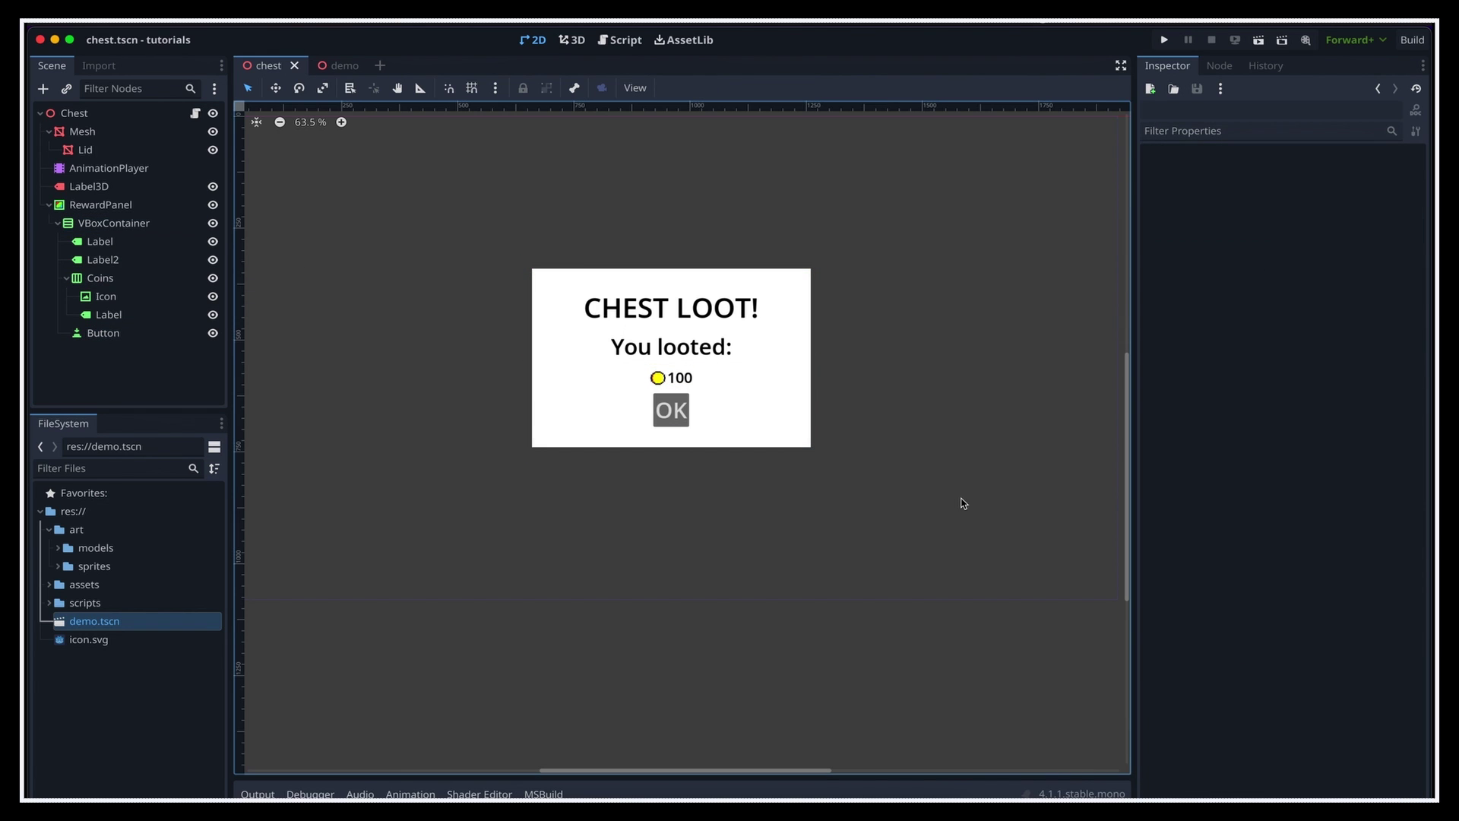
left_click(169, 336)
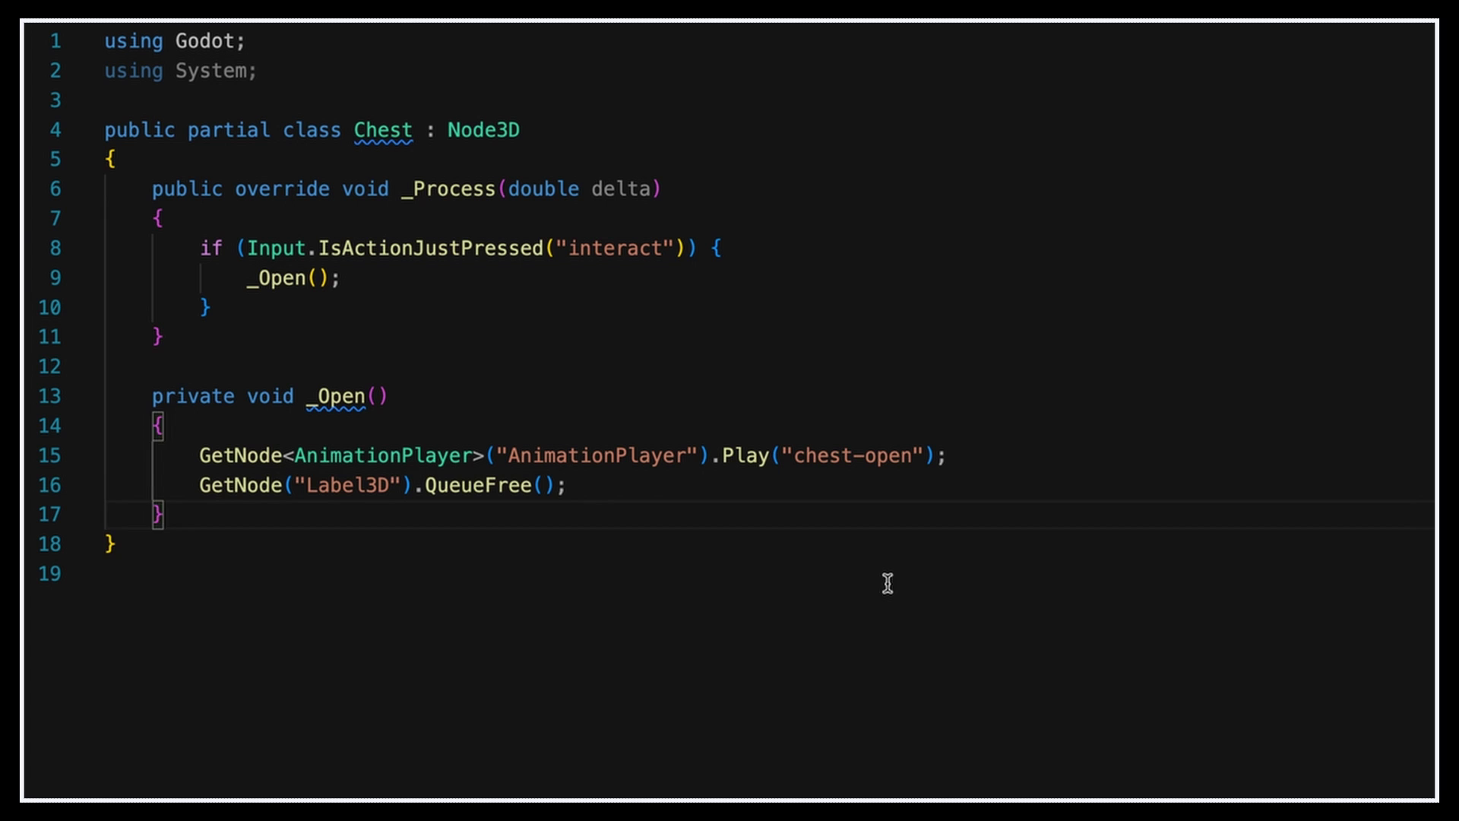
Cache RewardPanel in a _rewardPanel field from _Ready and make _CloseRewardPanel set it invisible
key("Return")
key("Return")
type("private void _CloseRewardPan")
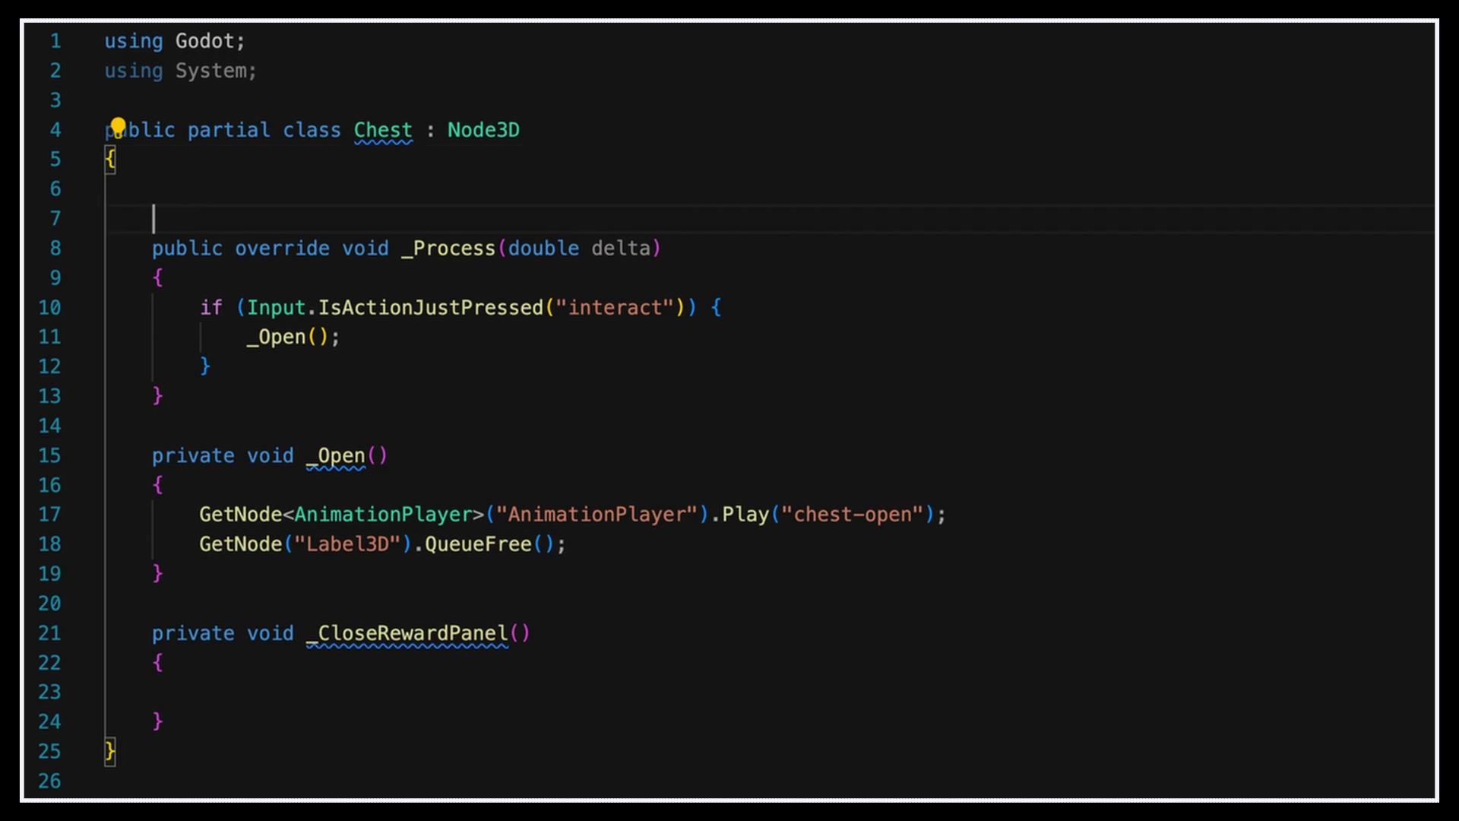
left_click(152, 188)
type("private Control _rewardPanel;")
key("Return")
key("Return")
type("public override void _")
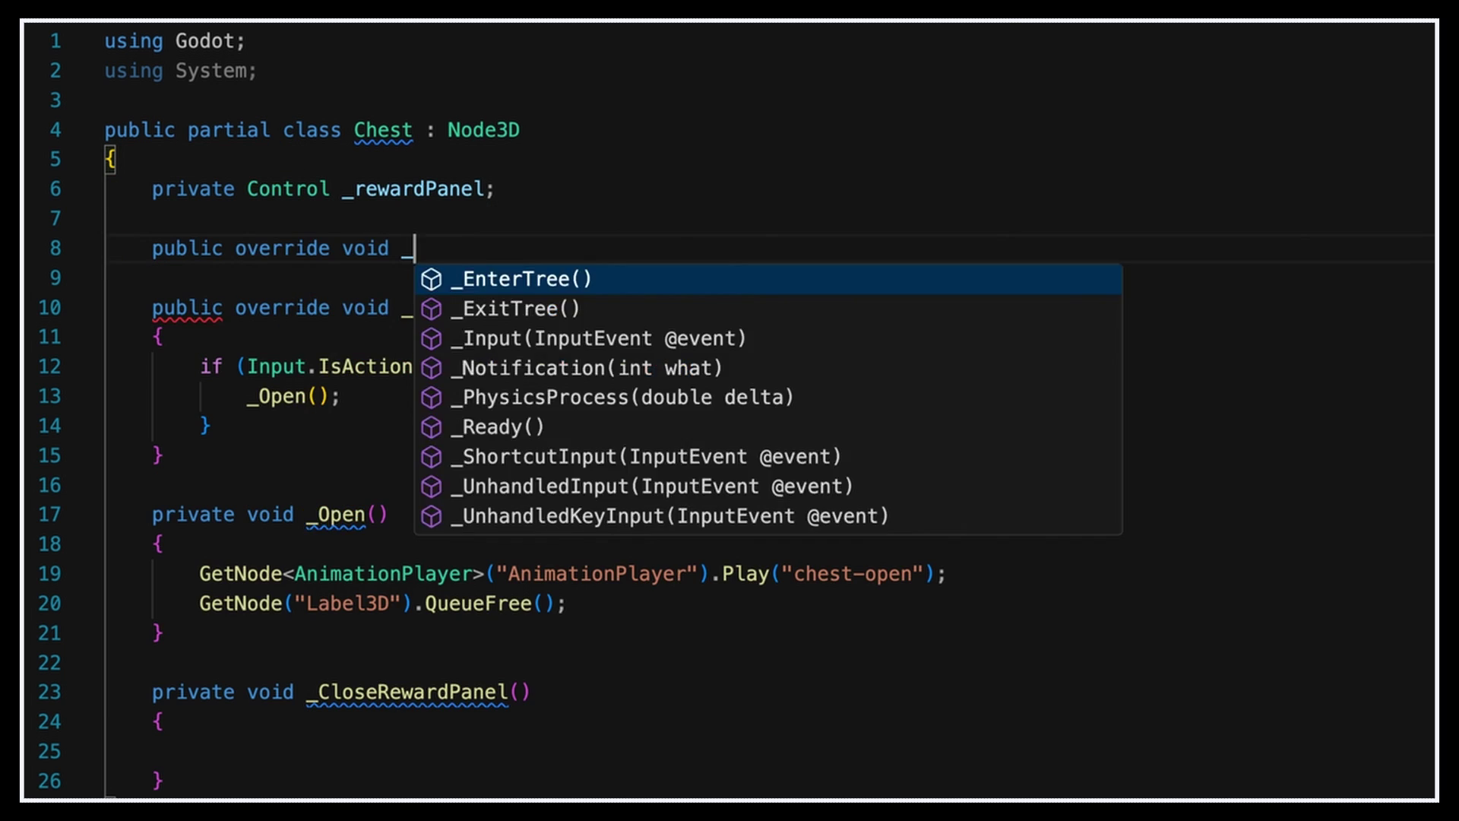
key("Return")
type("_rewardPanel = GetNode<Control>(\"RewardPanel\");")
left_click(199, 692)
type("_rewardPanel.Visible = false;")
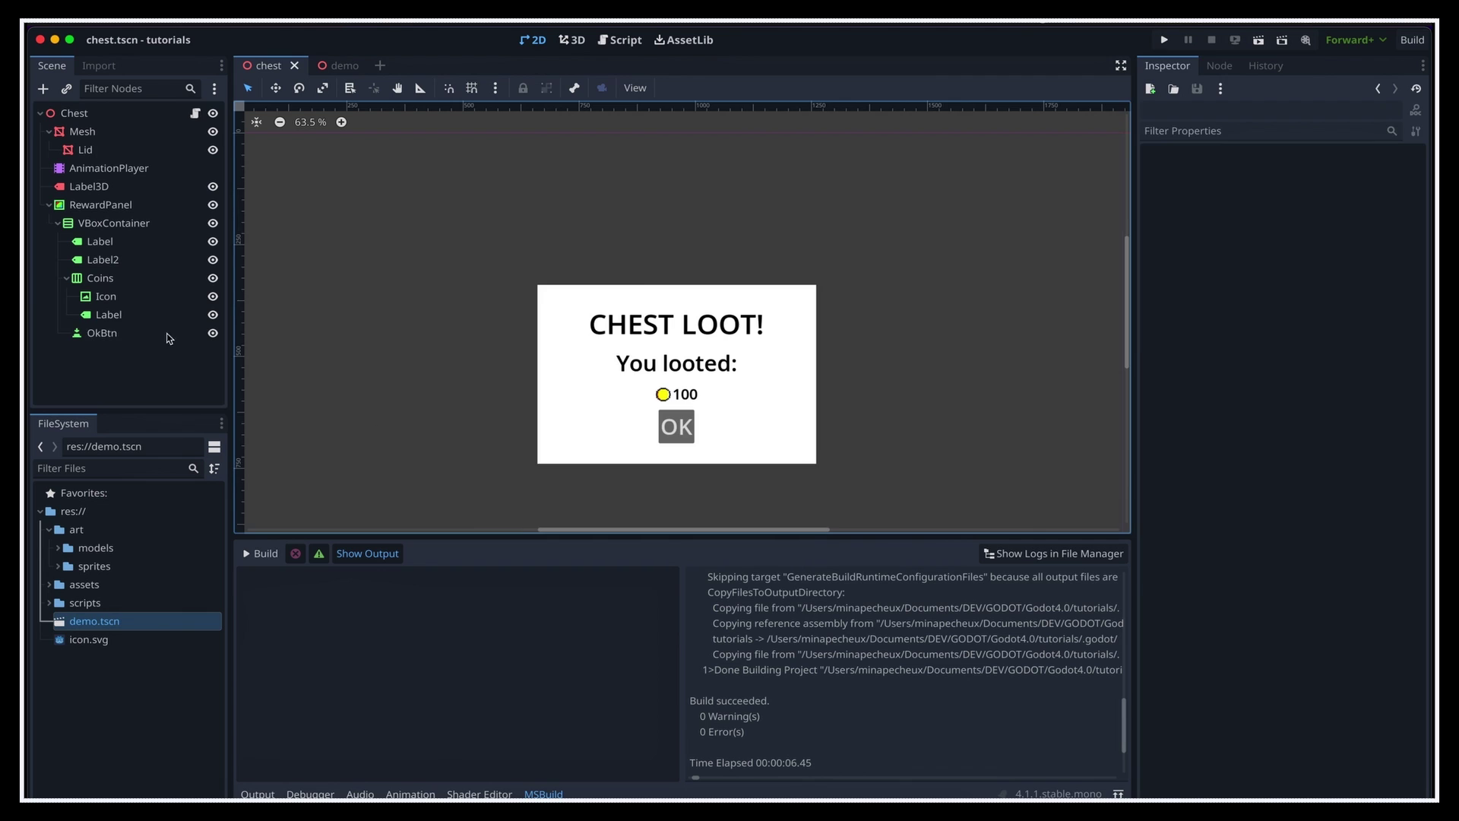
Connect OkBtn's pressed() signal to _CloseRewardPanel on the Chest script
left_click(168, 339)
left_click(1219, 66)
double_click(1198, 190)
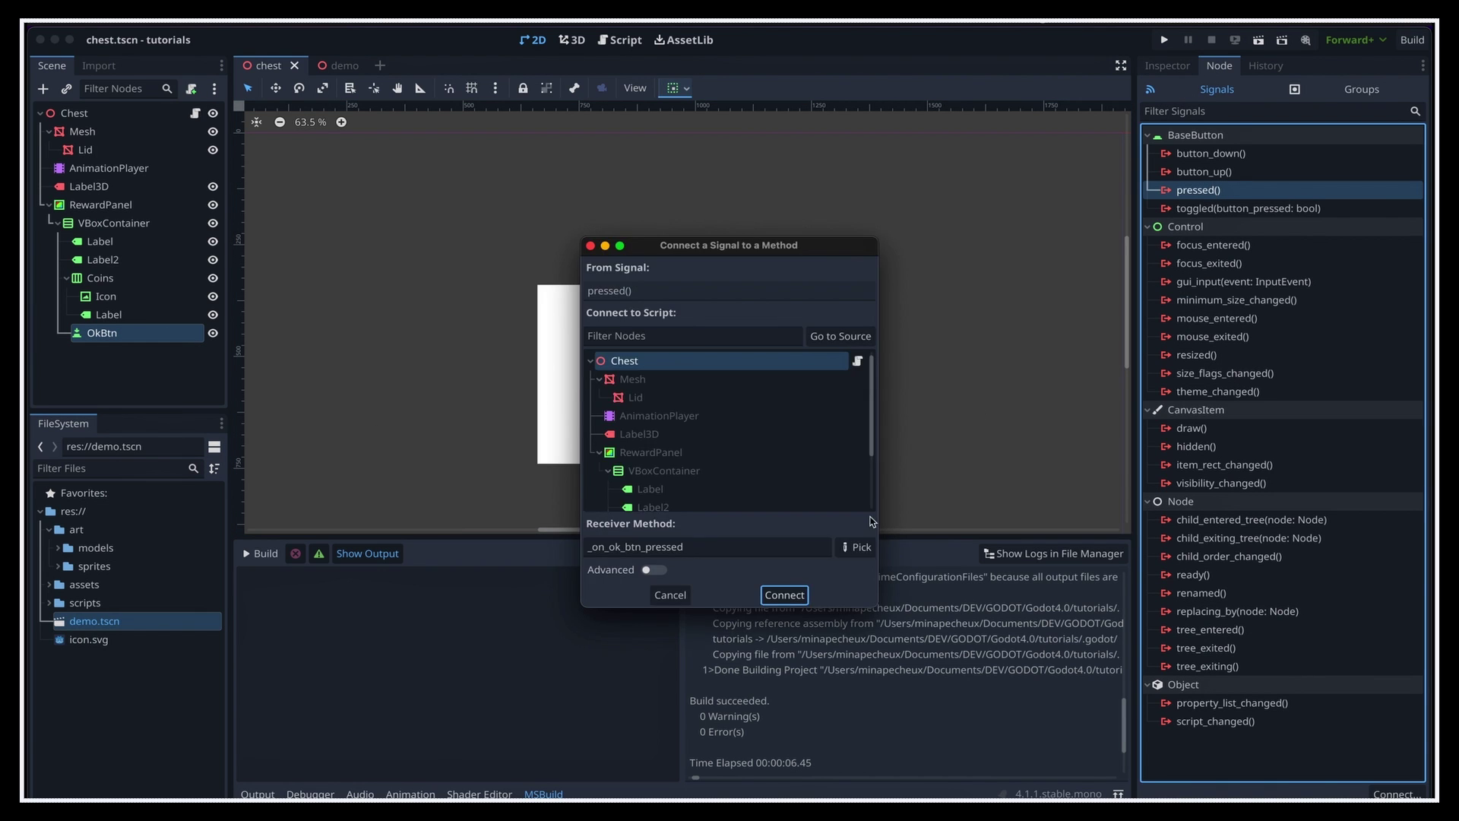
left_click(853, 547)
left_click(668, 309)
left_click(795, 591)
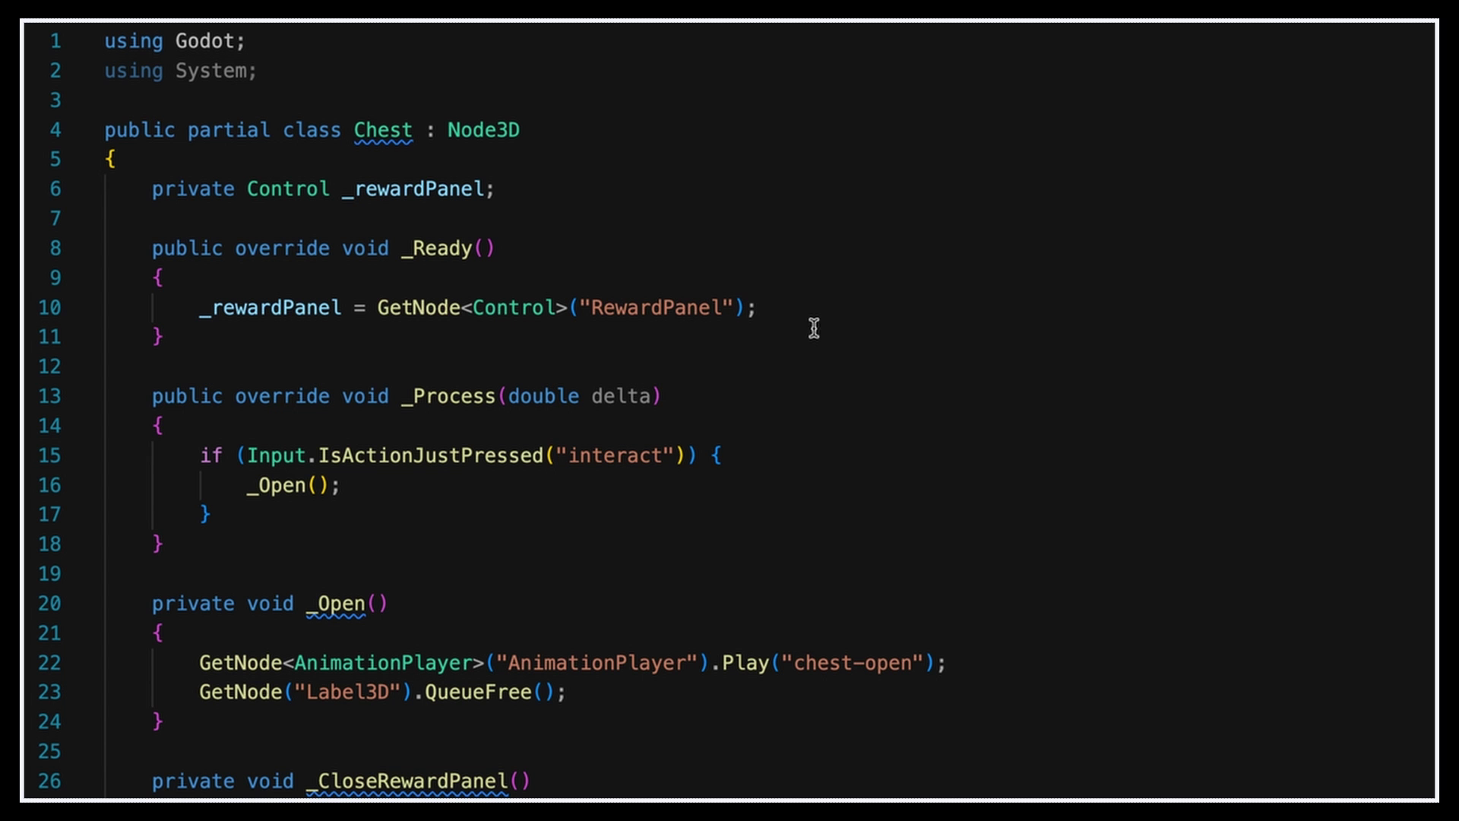
Hide the panel in _Ready, add _rewardPanel.Visible = true; to _Open, and test opening the chest
left_click(808, 316)
key("Return")
type("_rewardPanel.Visible = false;")
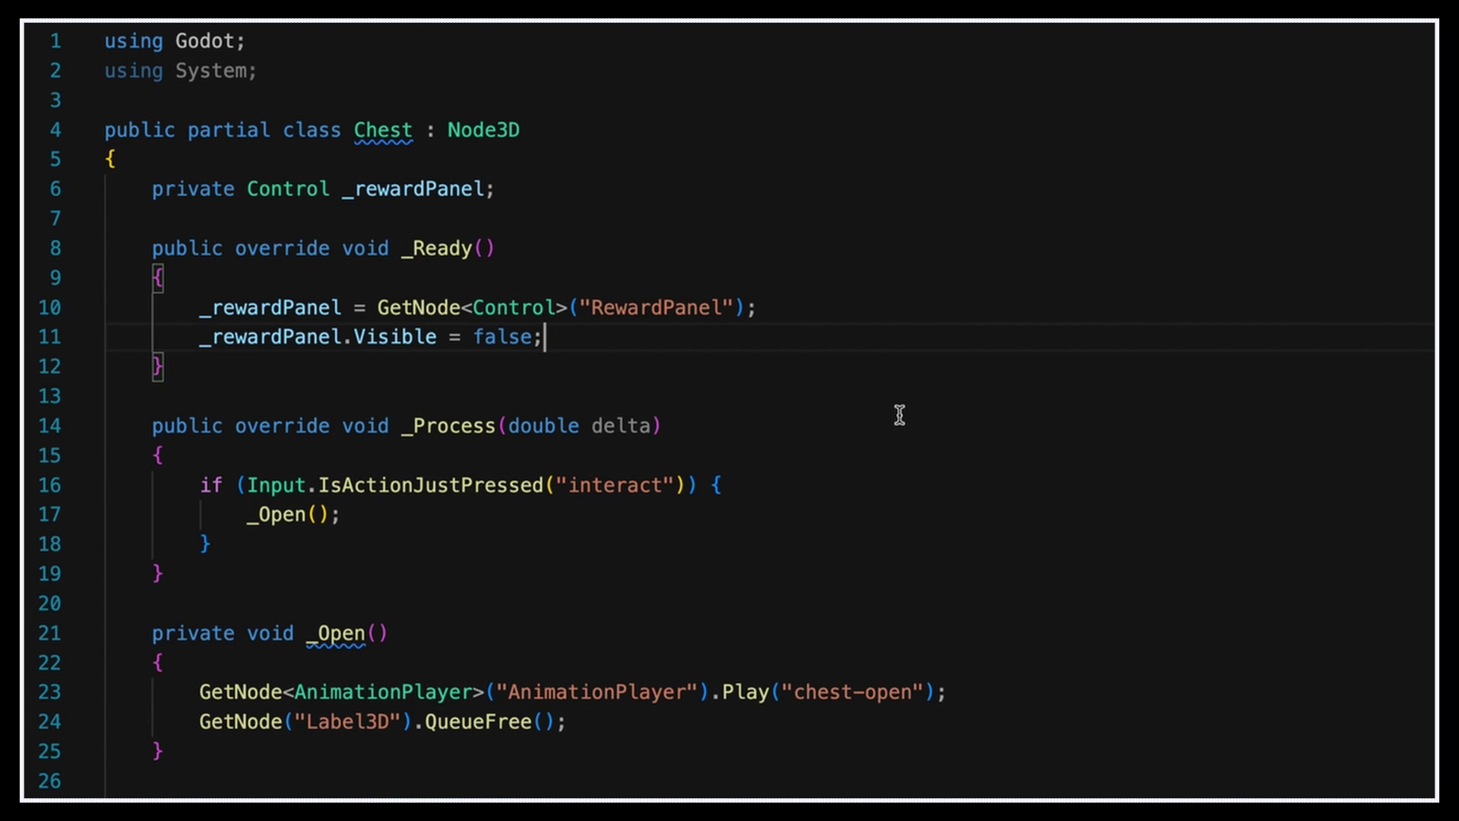
left_click(897, 414)
left_click(681, 734)
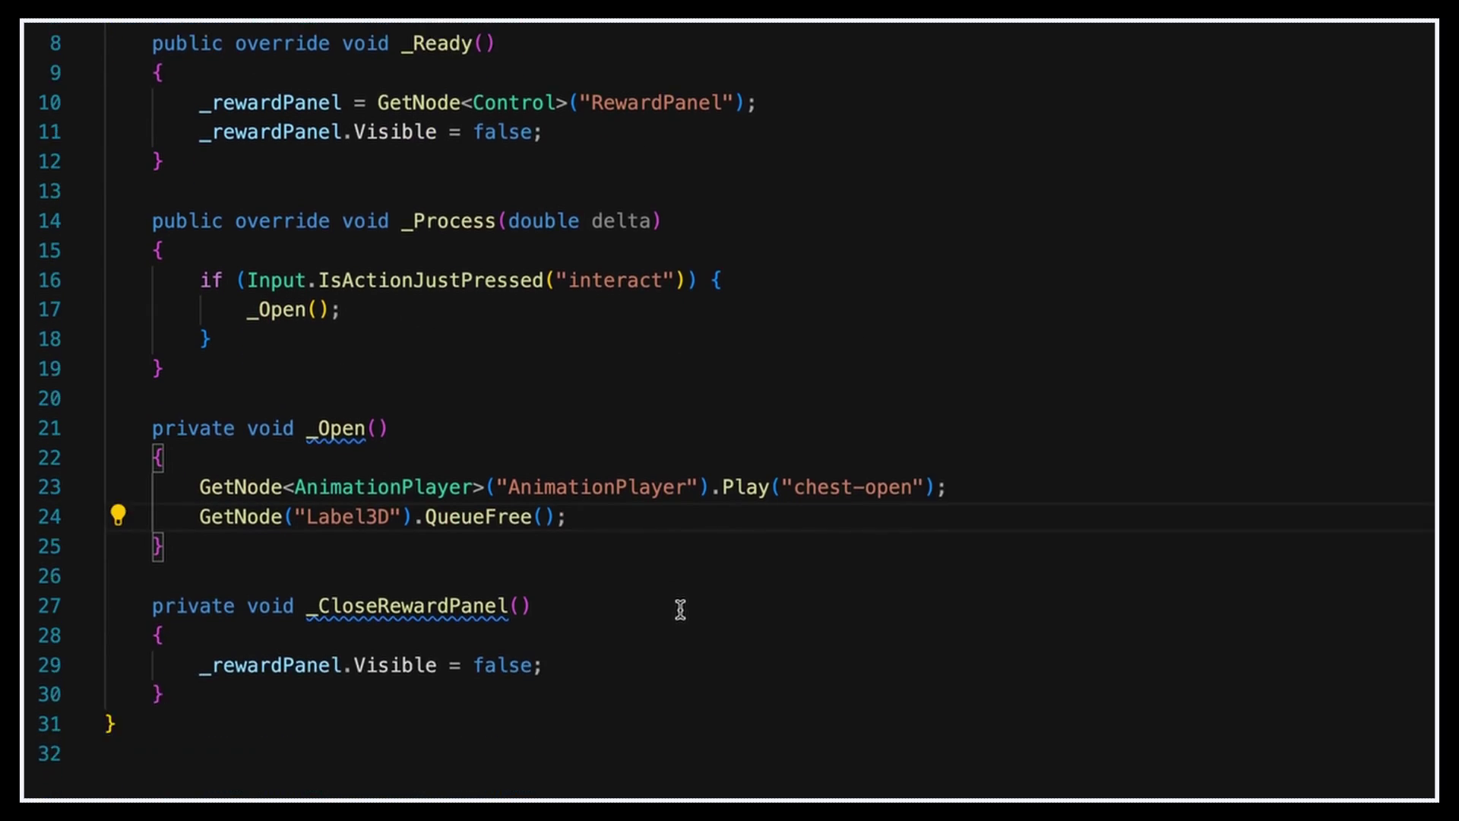
scroll(681, 596, "down", 2)
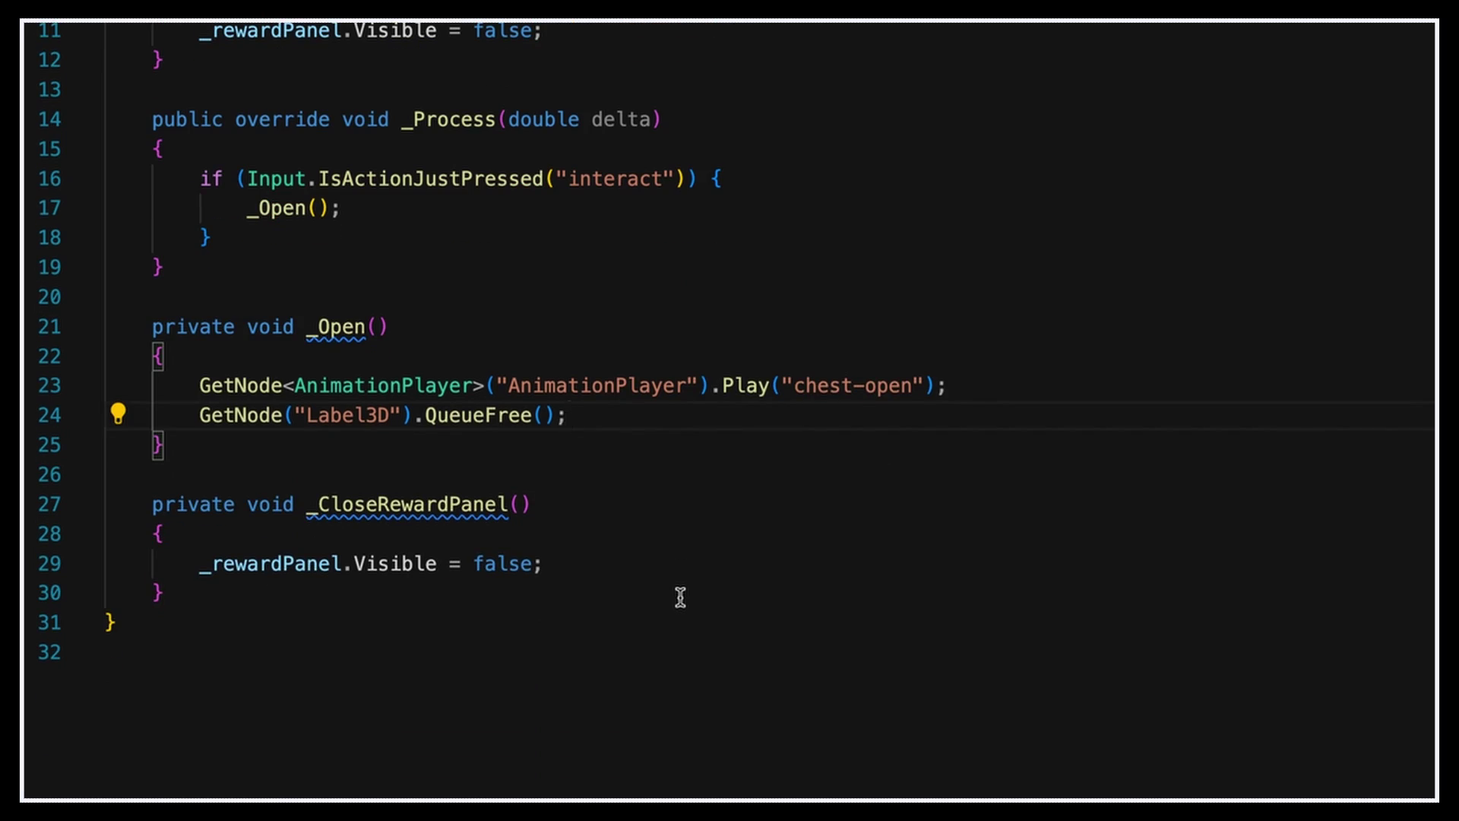
key("Return")
key("Return")
type("_rewardPanel")
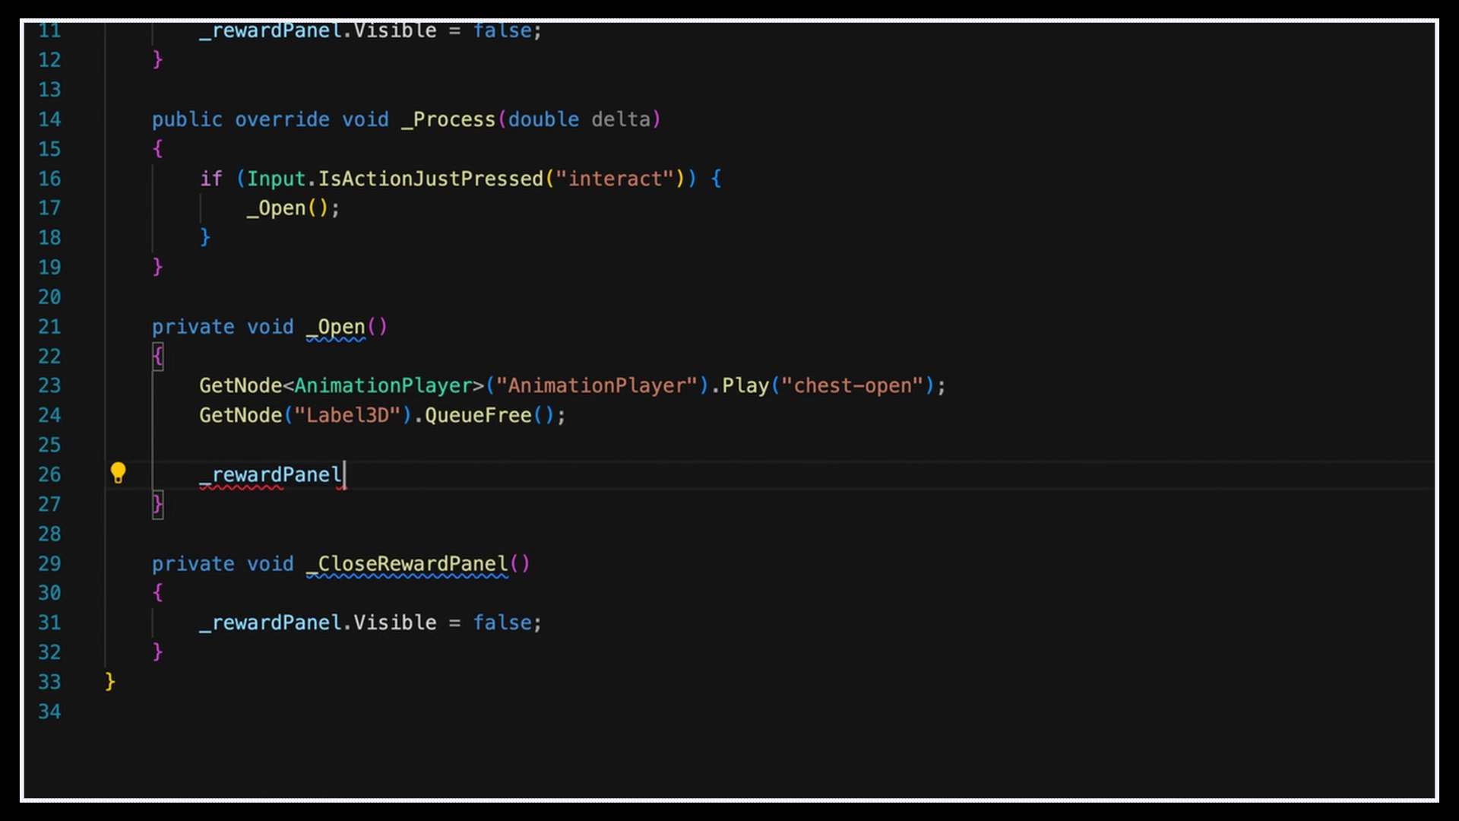
type(".Visible = true;")
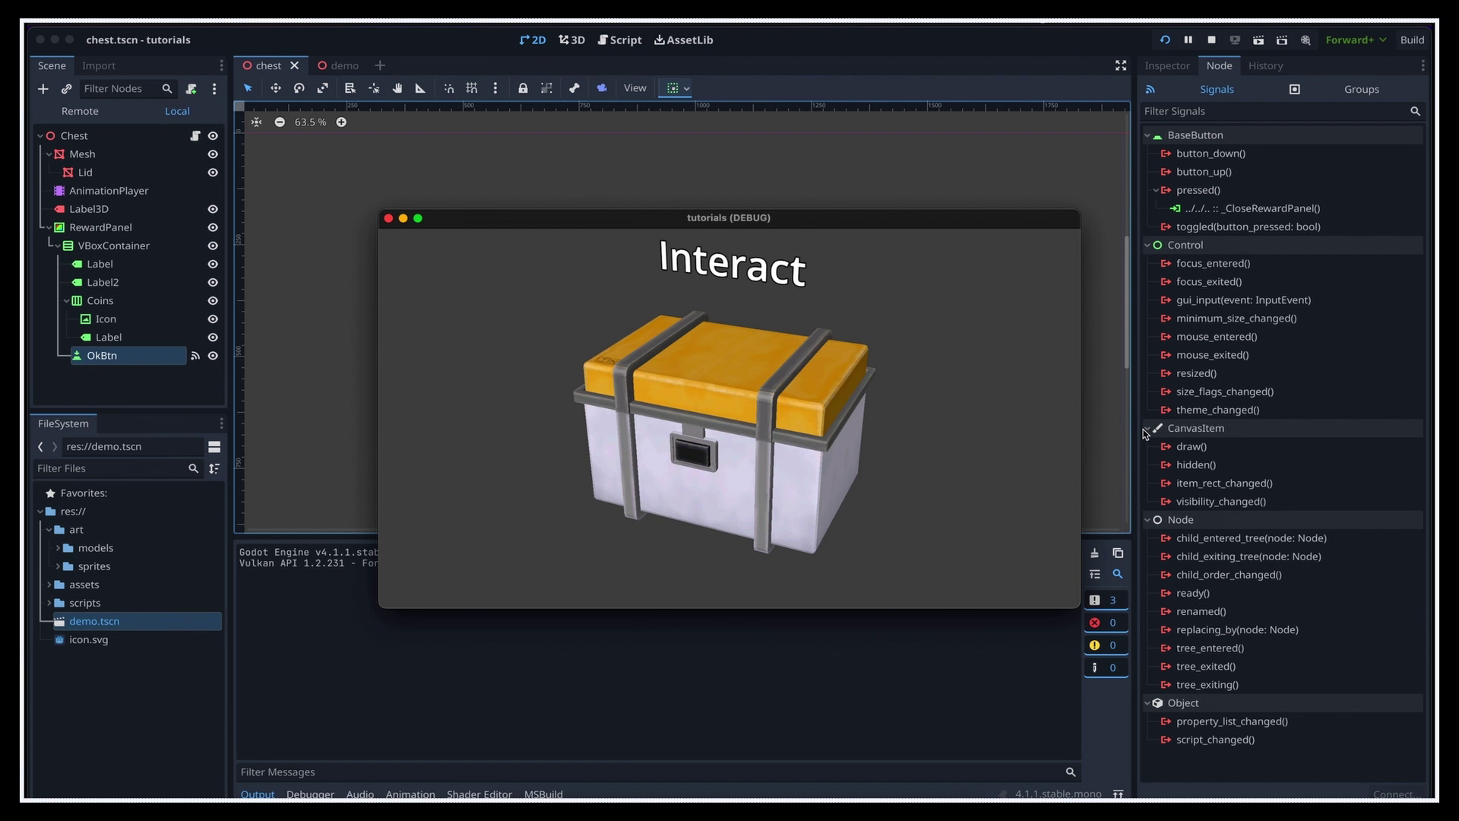
key("e")
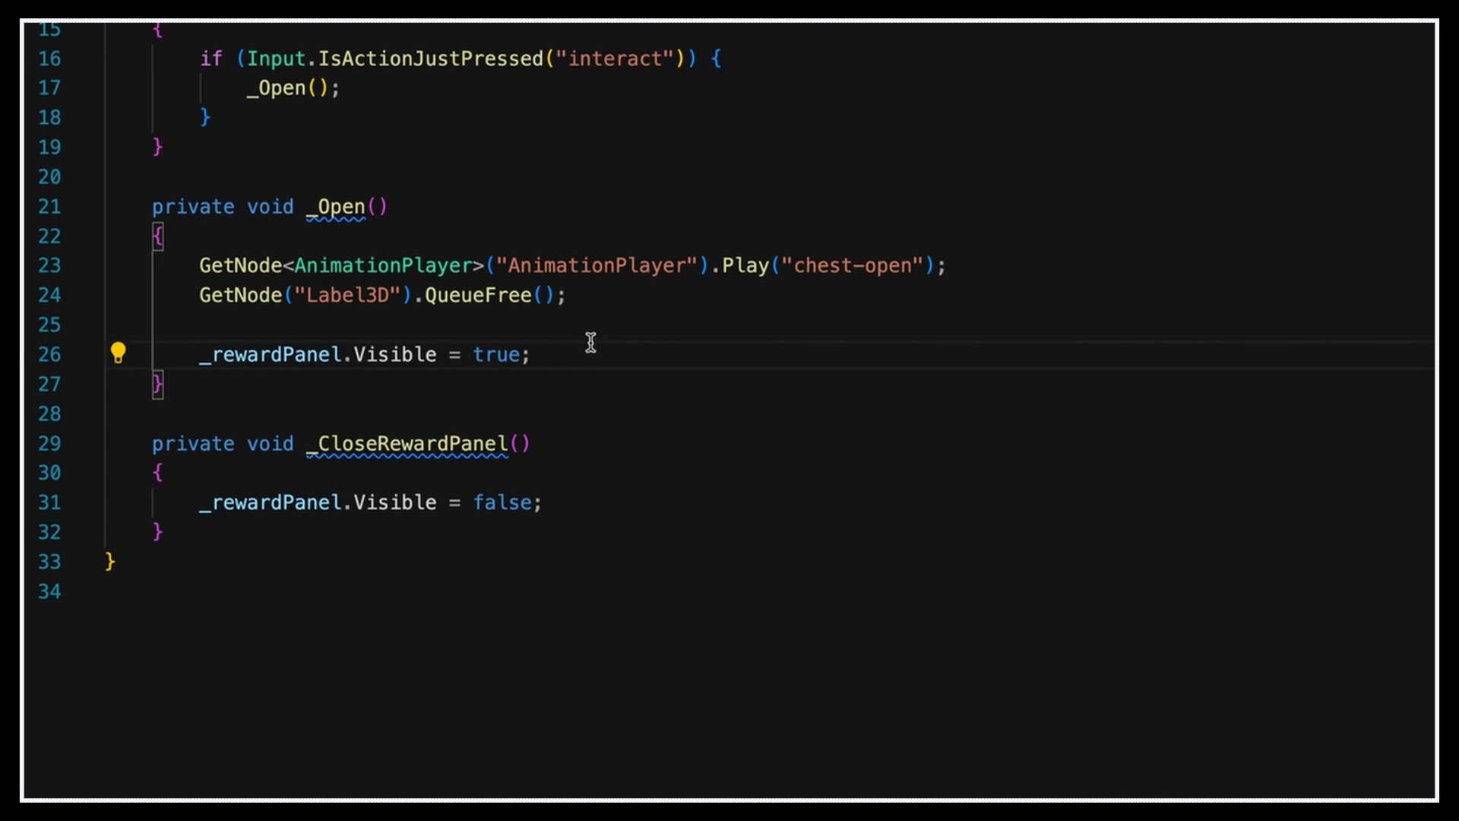
Move the show-panel line out of _Open into a new private void _ShowRewardPanel() method
left_click_drag(590, 342, 616, 299)
key("BackSpace")
key("Down")
key("Return")
key("Return")
type("private void _ShowRewardPanel()")
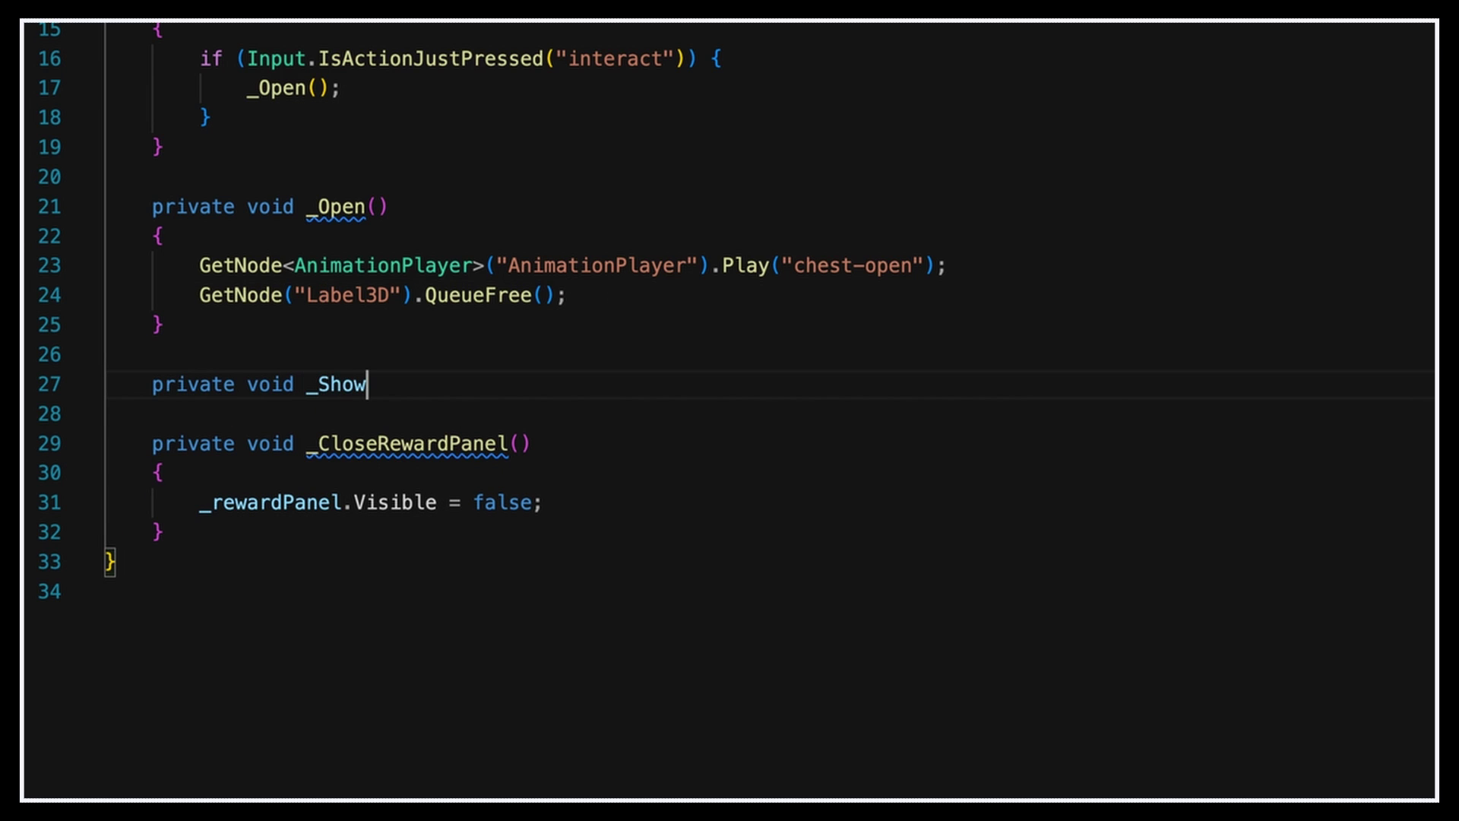
key("Return")
type("{")
key("Return")
type("_rewardPanel.Visible = true;")
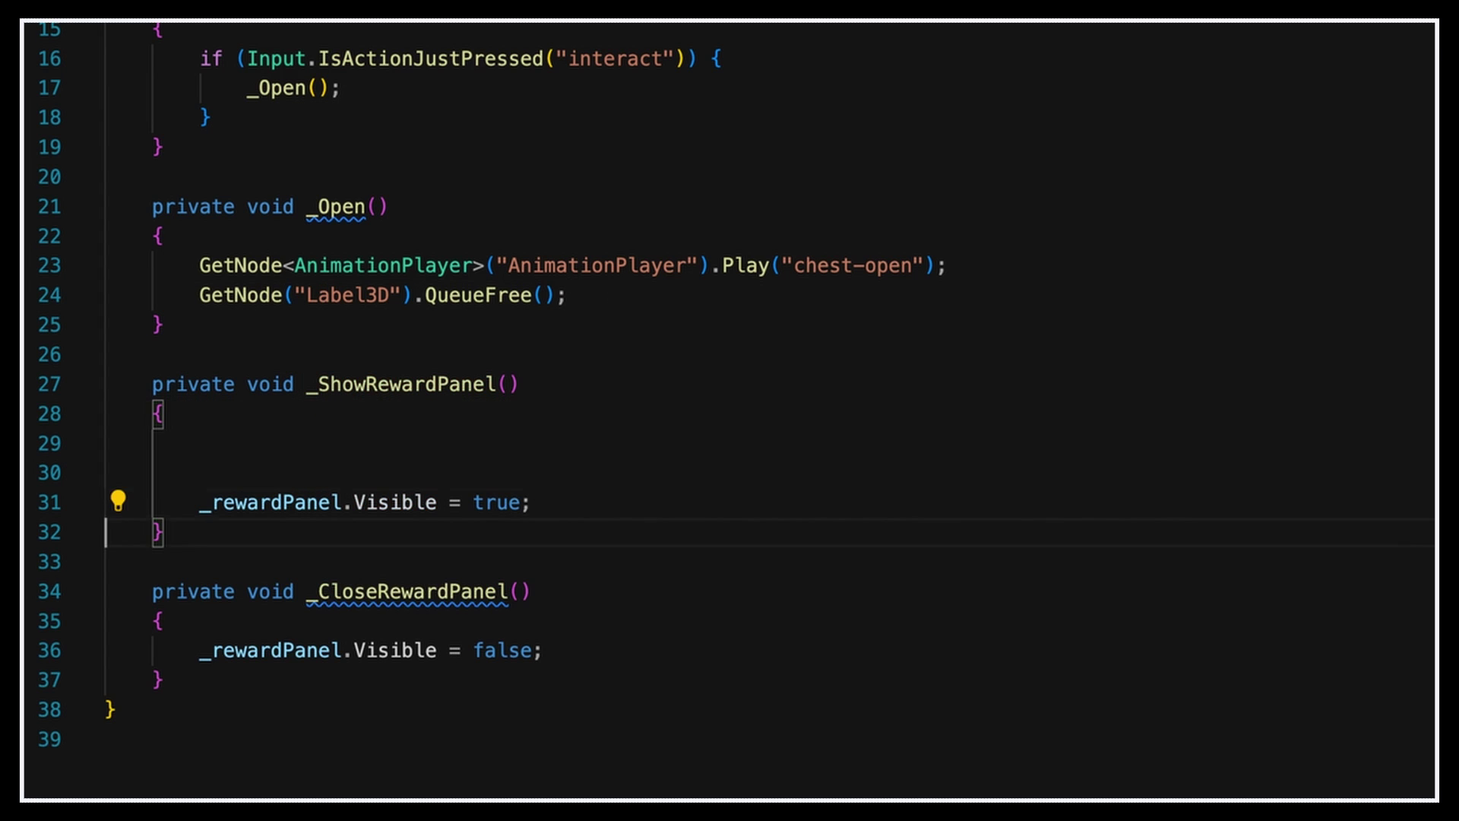
key("Up")
key("Up")
key("ctrl+shift+k")
key("ctrl+shift+k")
Rebuild the project and add a Call Method track targeting Chest to the AnimationPlayer
left_click(687, 396)
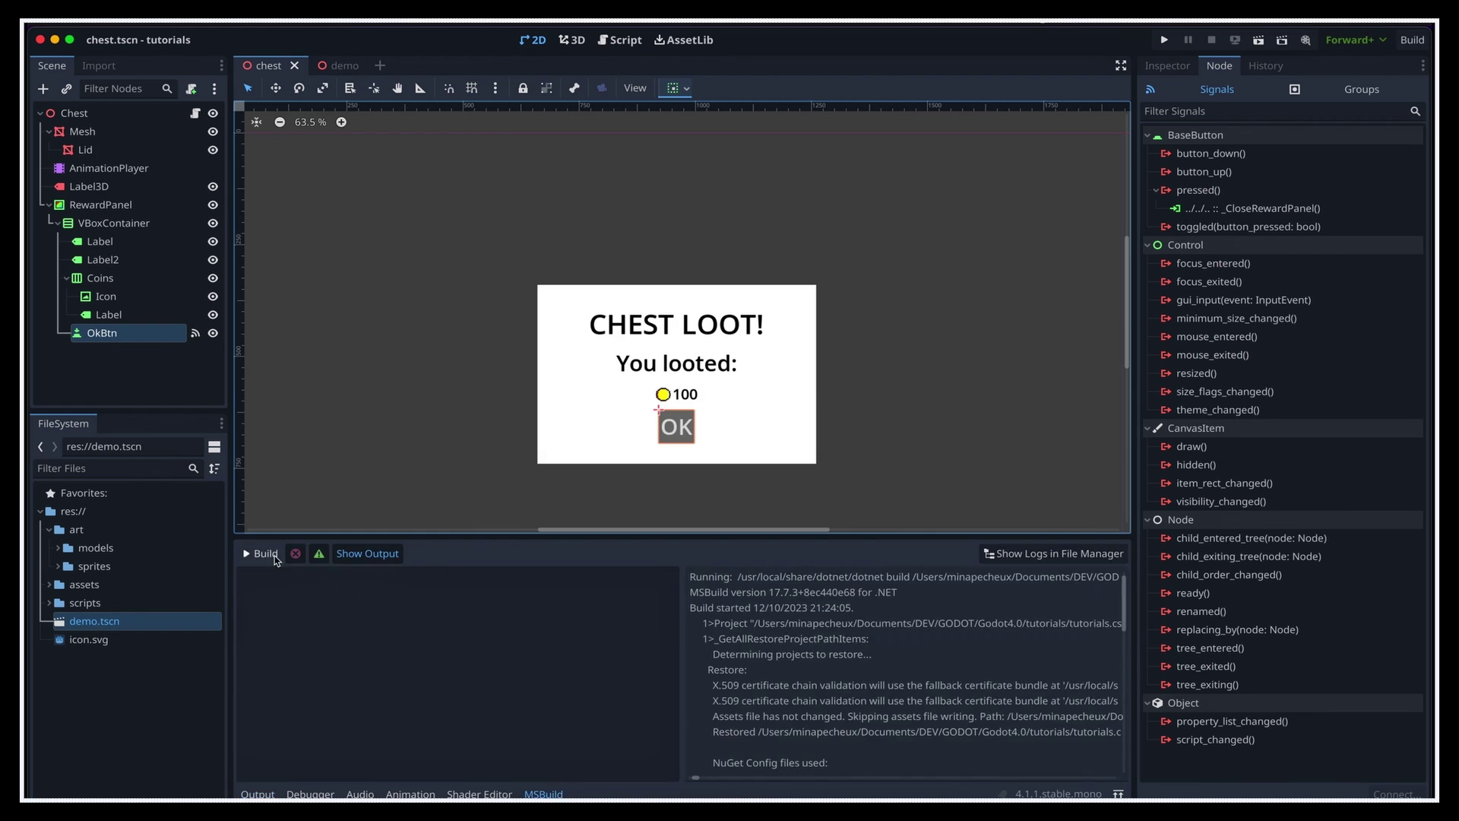
key("alt+b")
left_click(159, 172)
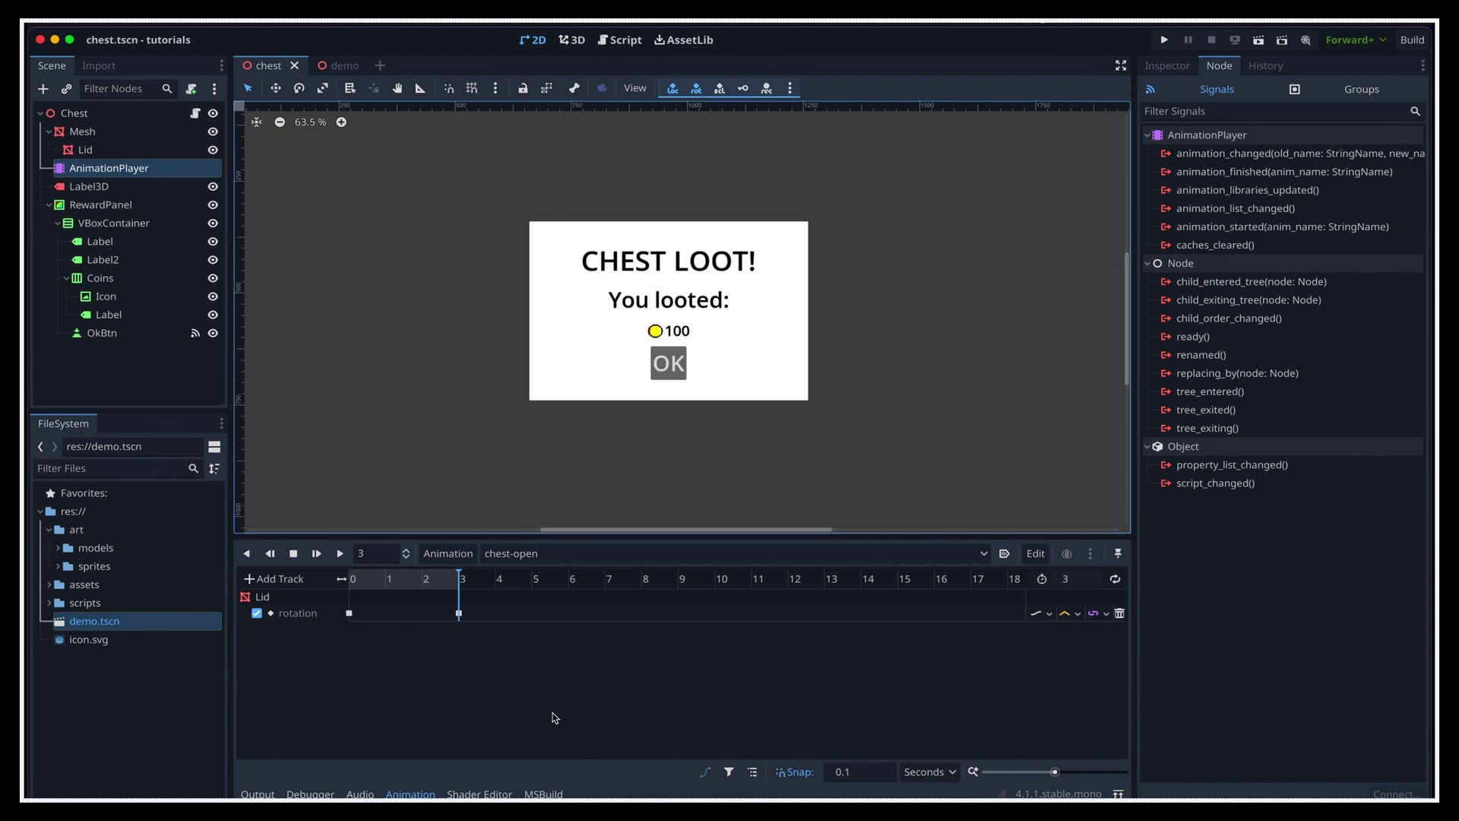
left_click(276, 579)
left_click(319, 698)
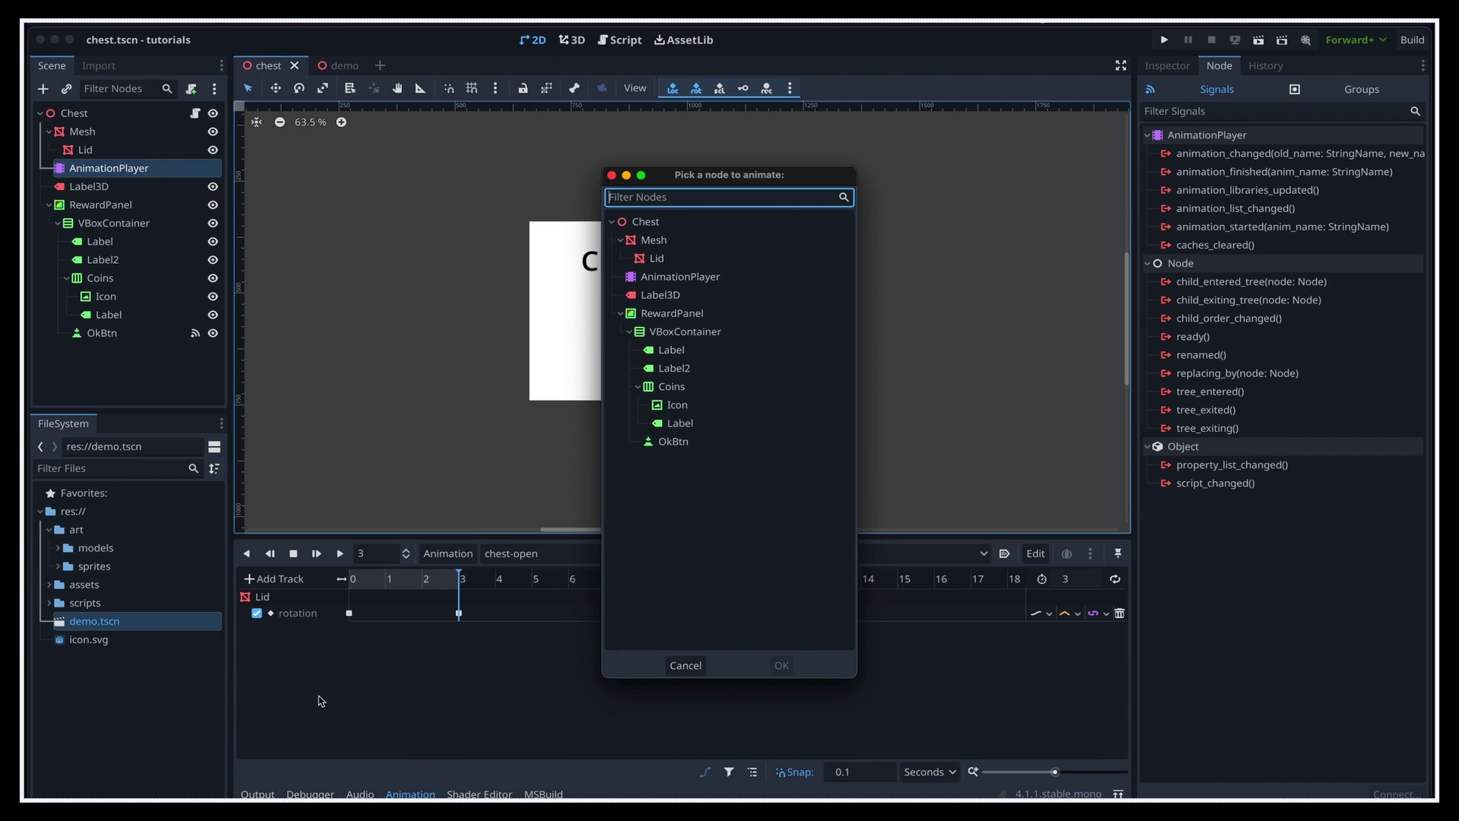
left_click(723, 222)
left_click(781, 665)
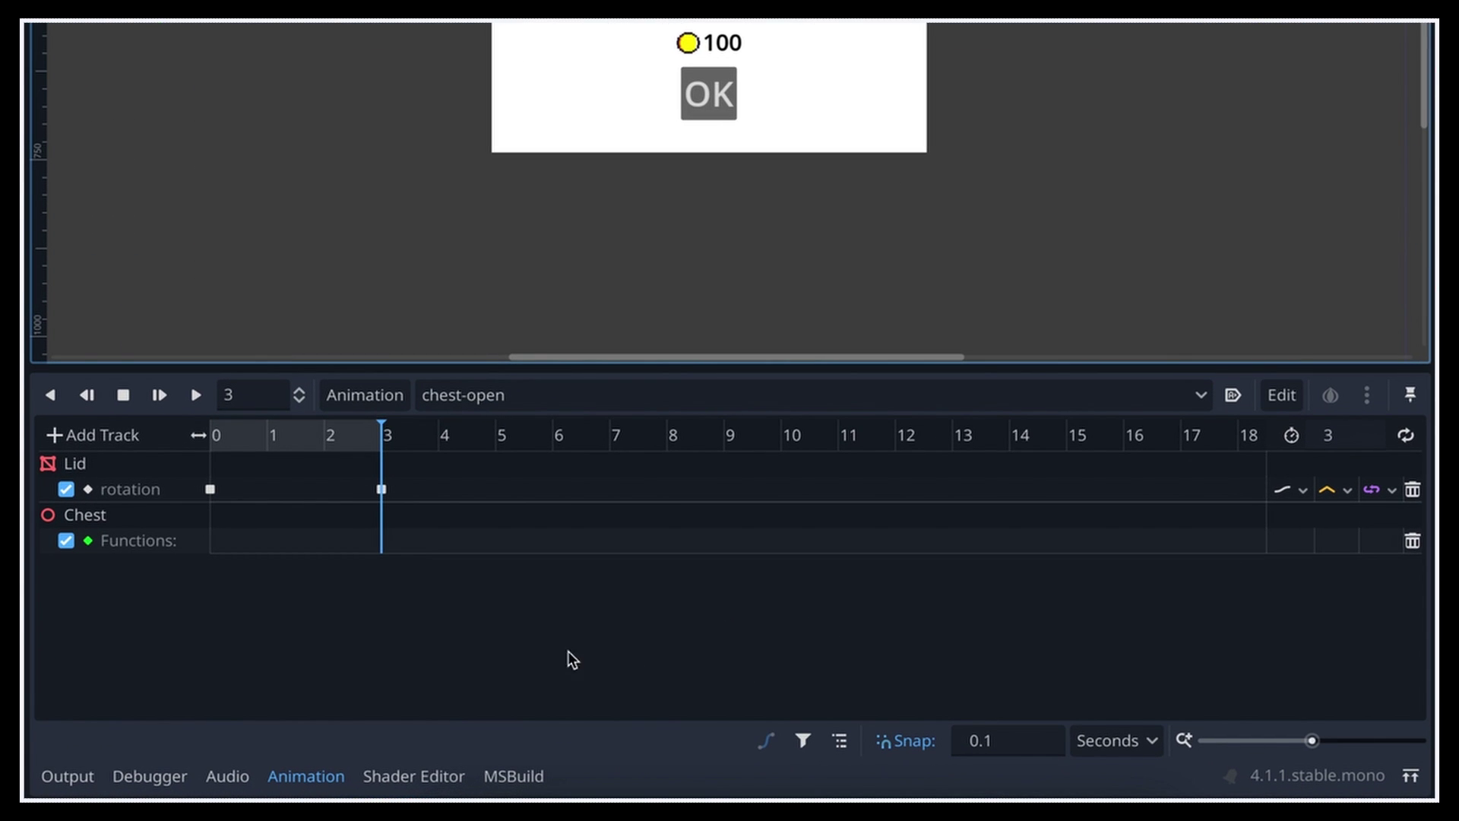
Insert a method key at 2.9 seconds that calls _ShowRewardPanel
left_click(376, 445)
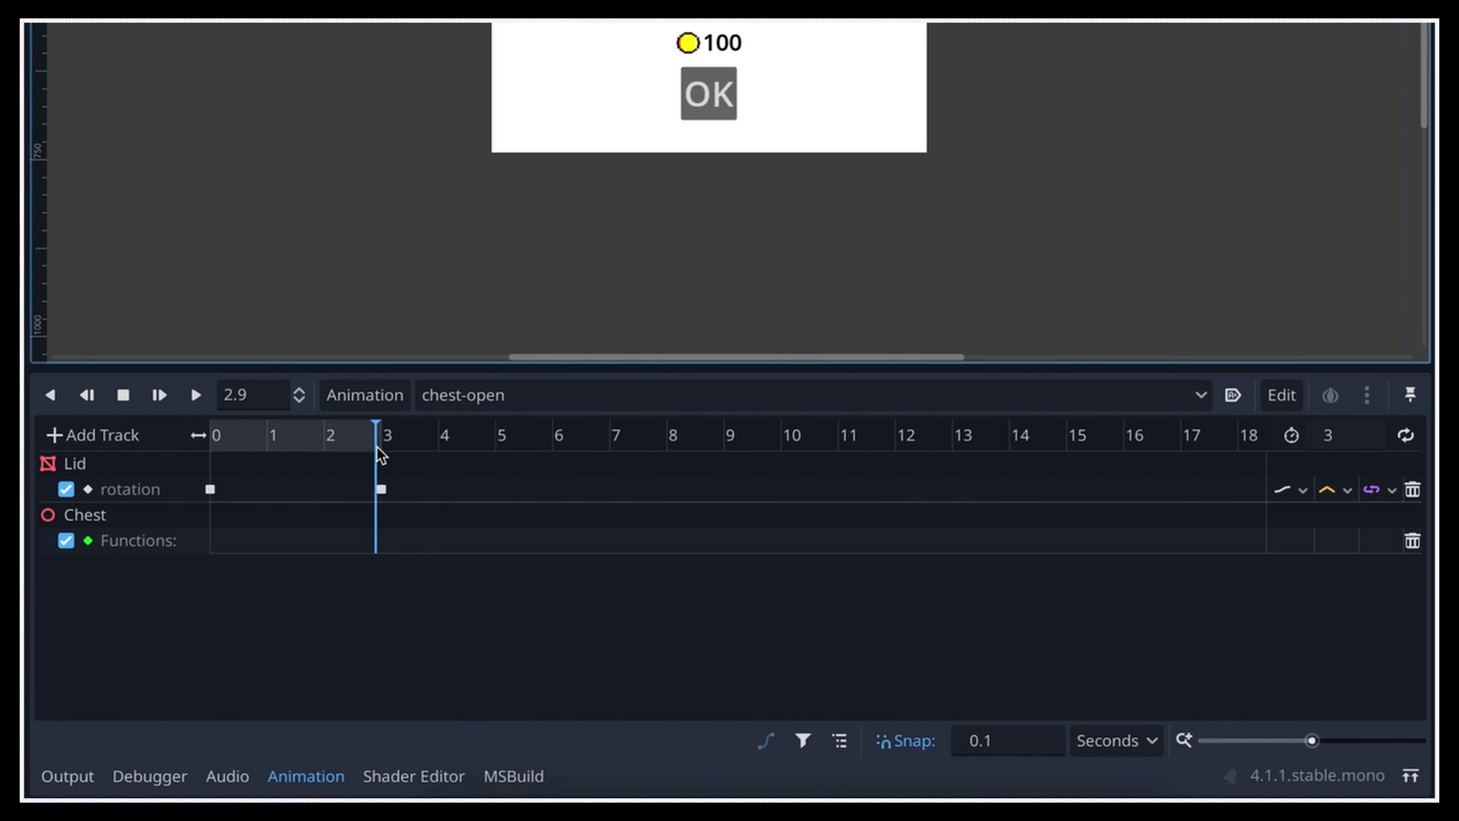
right_click(376, 537)
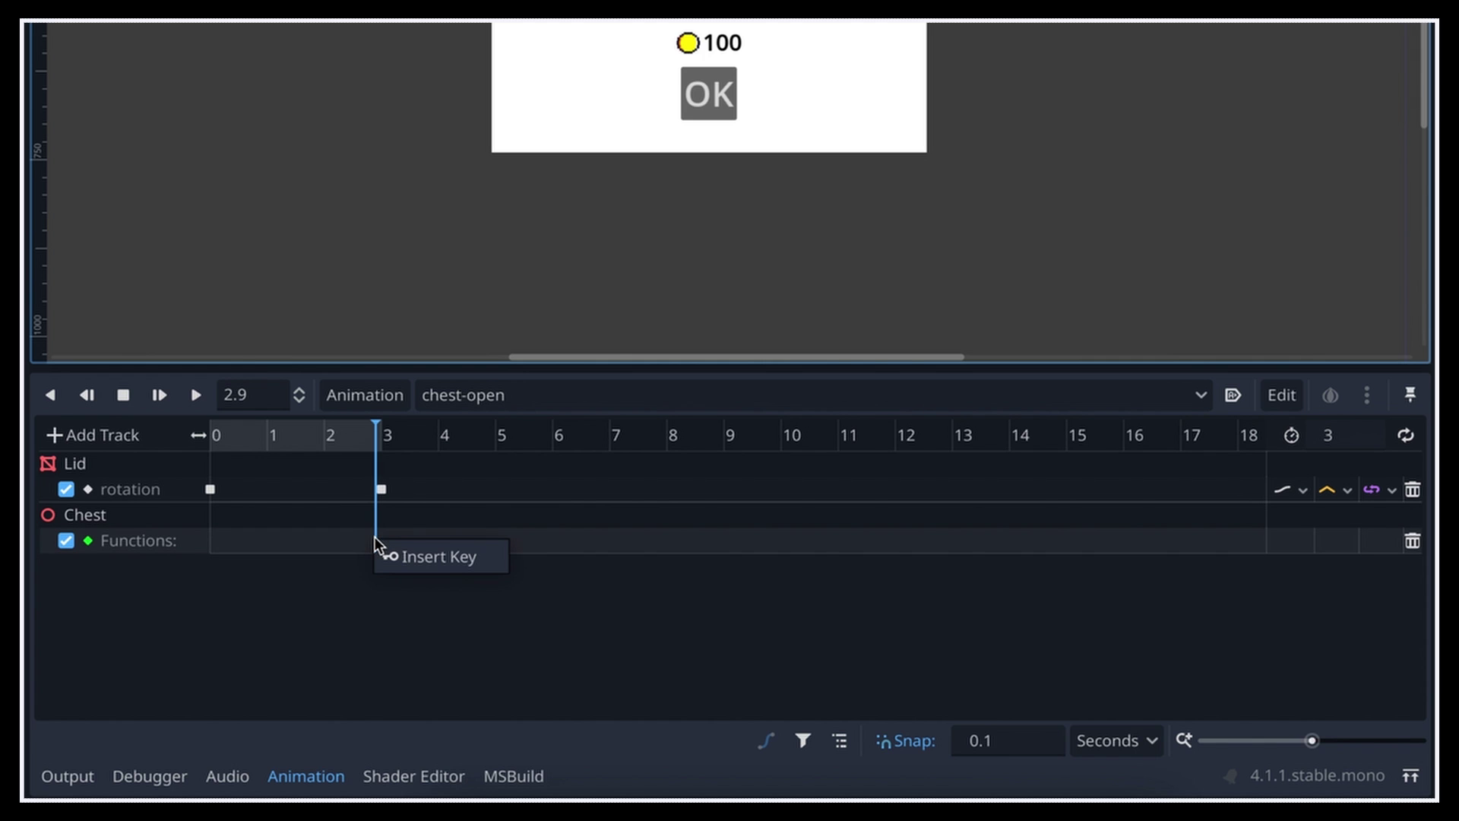
left_click(458, 562)
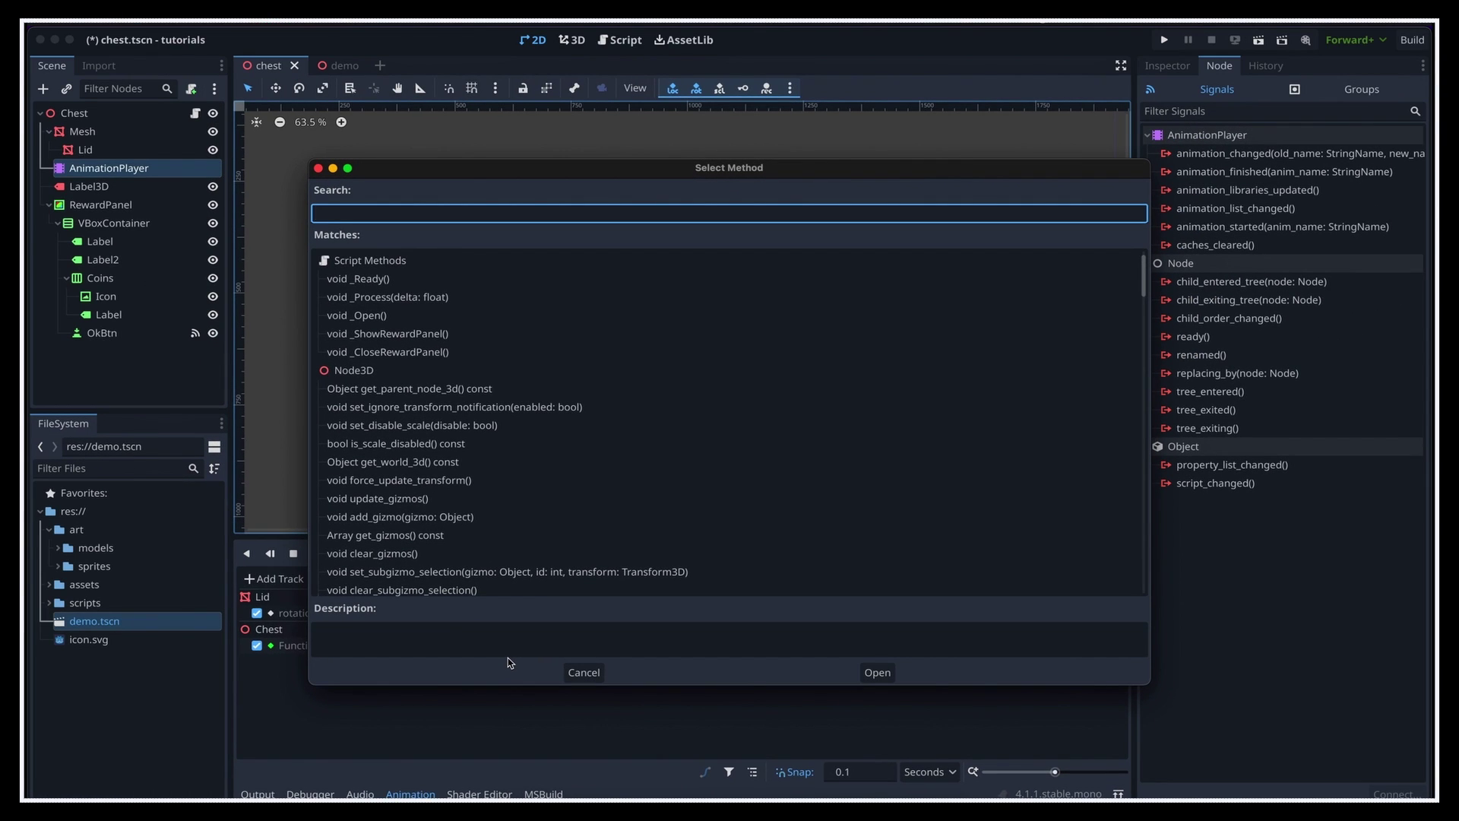
scroll(663, 440, "down", 10)
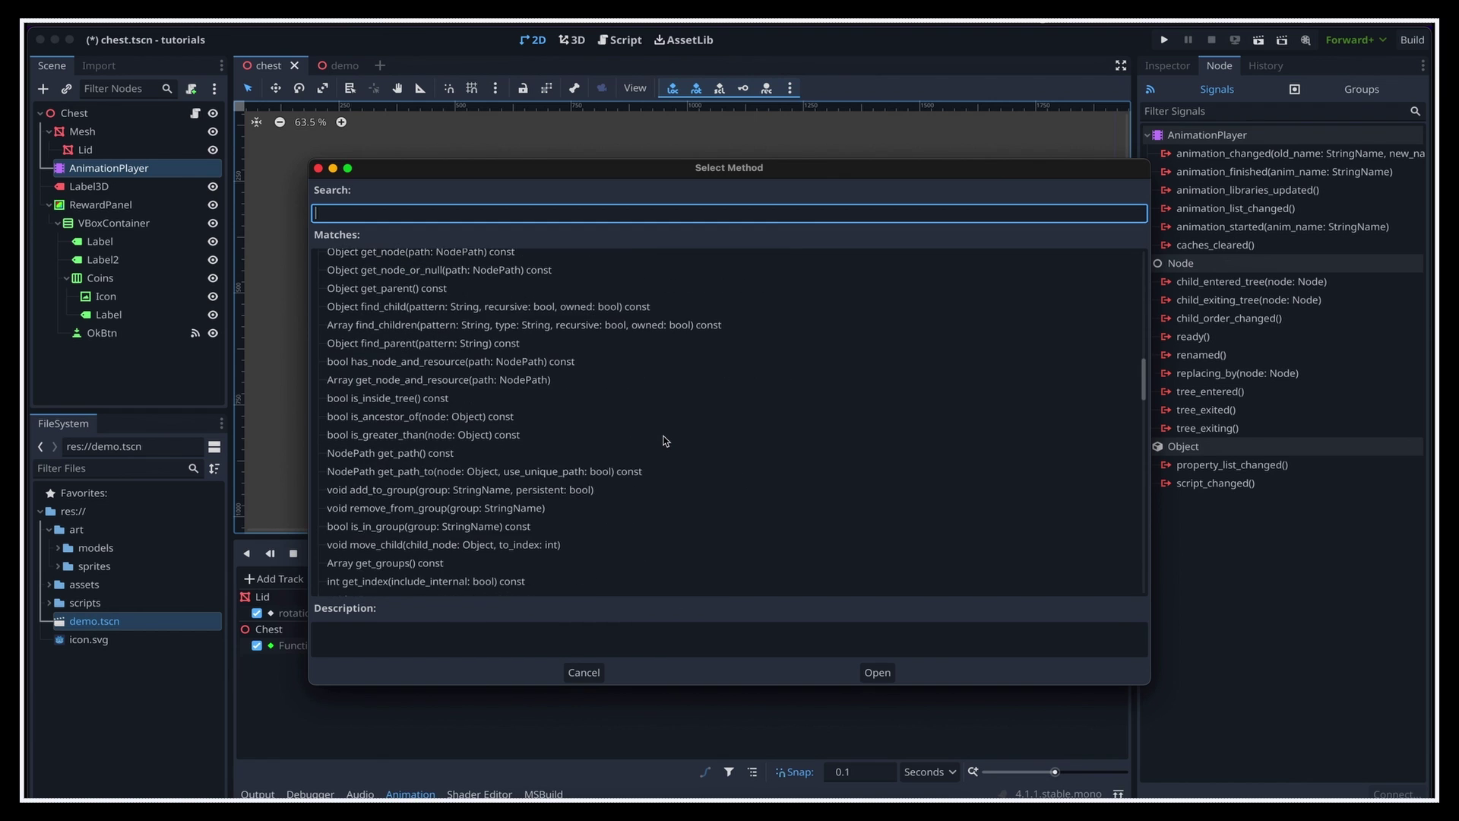
scroll(664, 441, "up", 10)
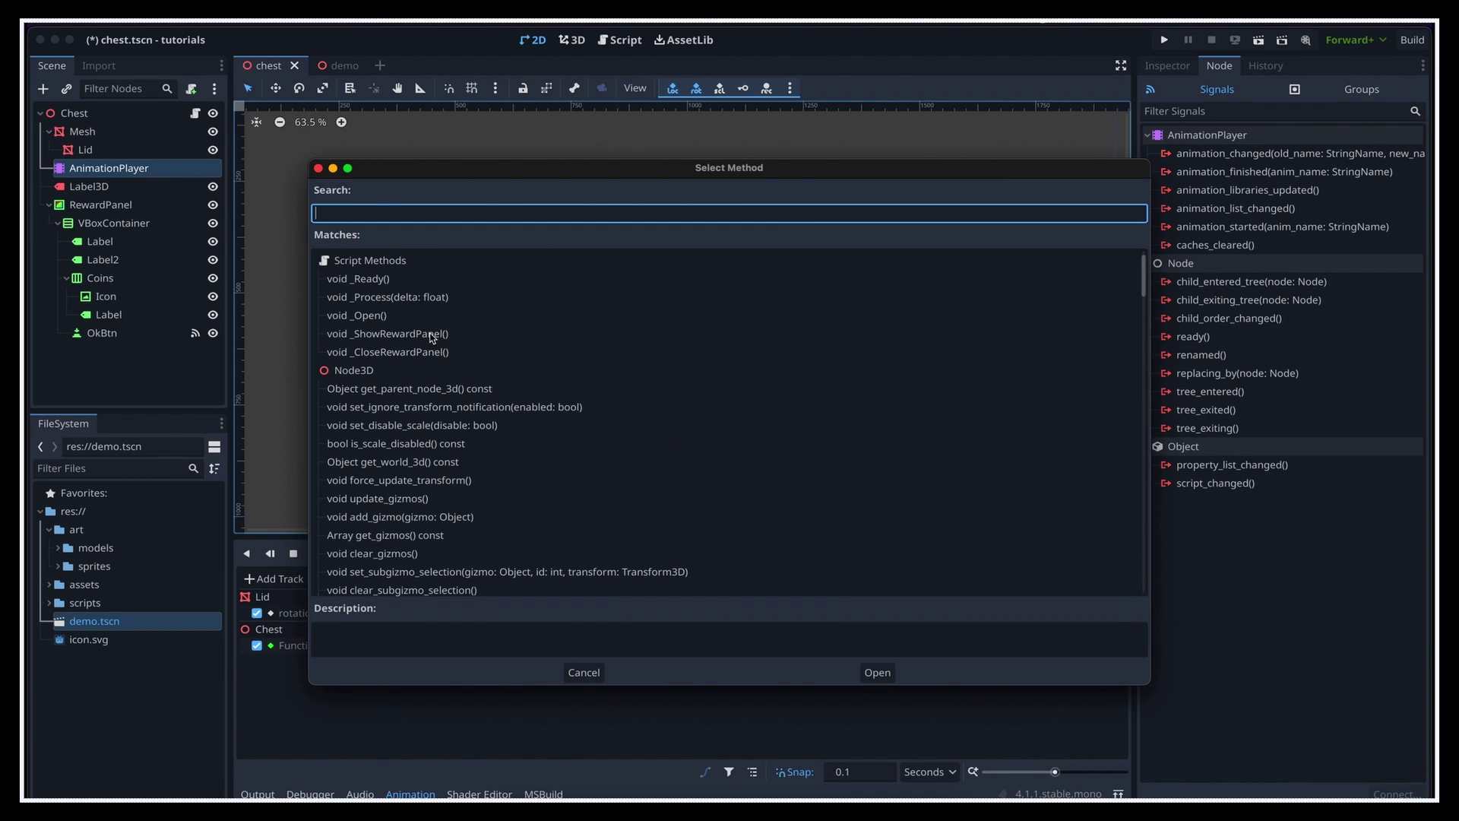
left_click(432, 334)
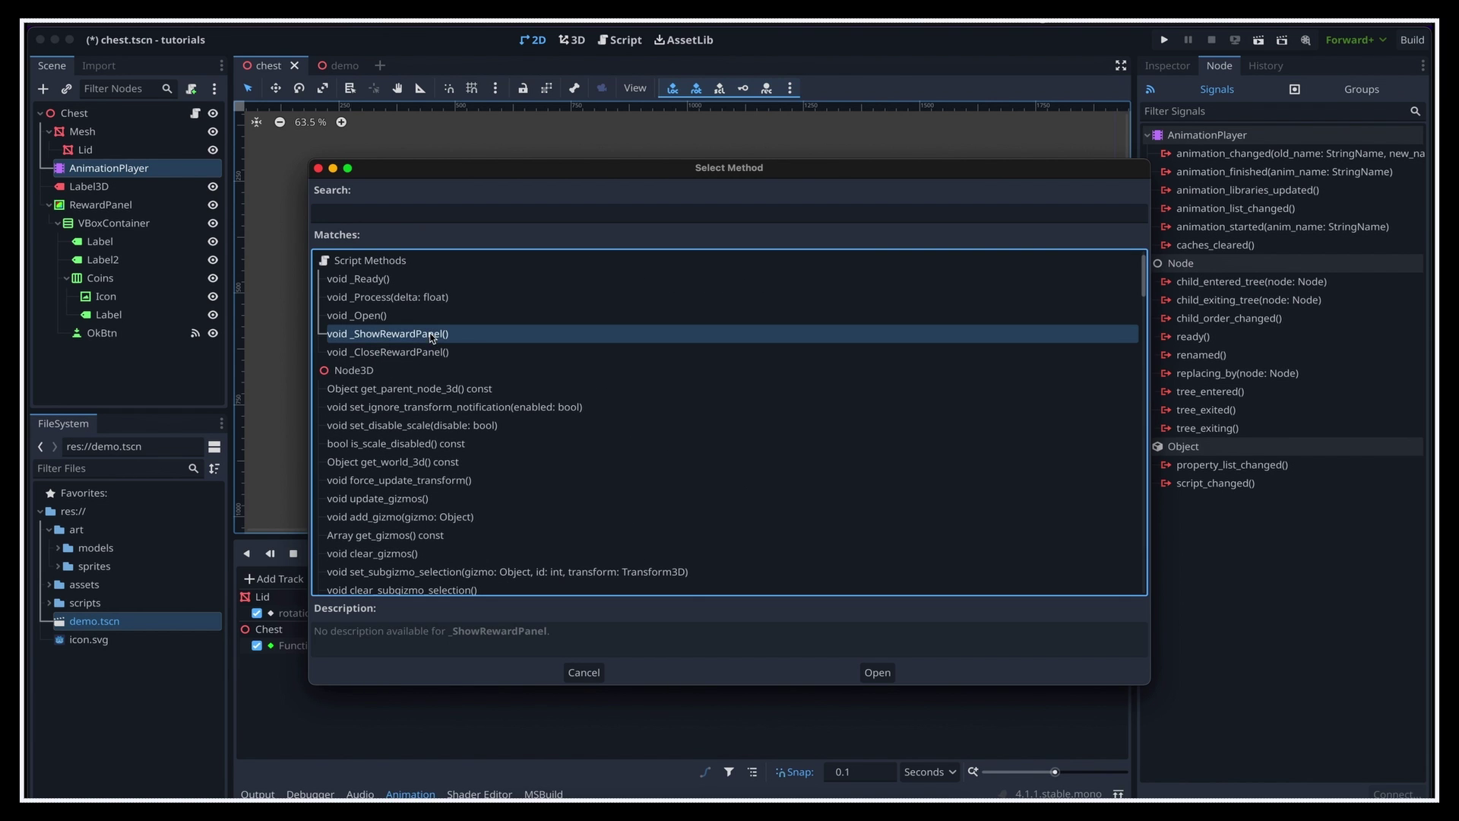
left_click(875, 672)
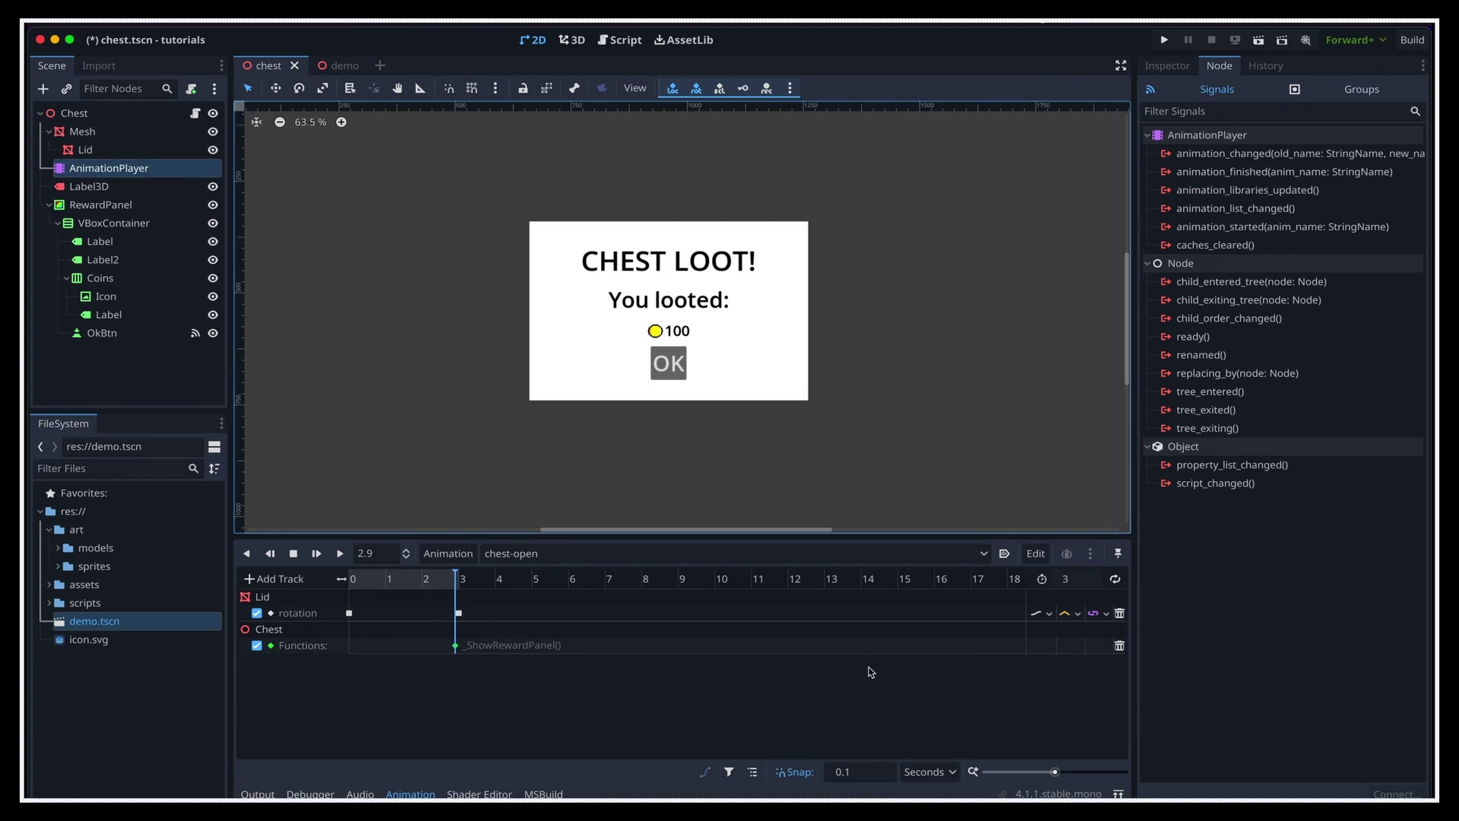
Save and run the game, then open the chest with E to reveal CHEST LOOT!
left_click(1164, 40)
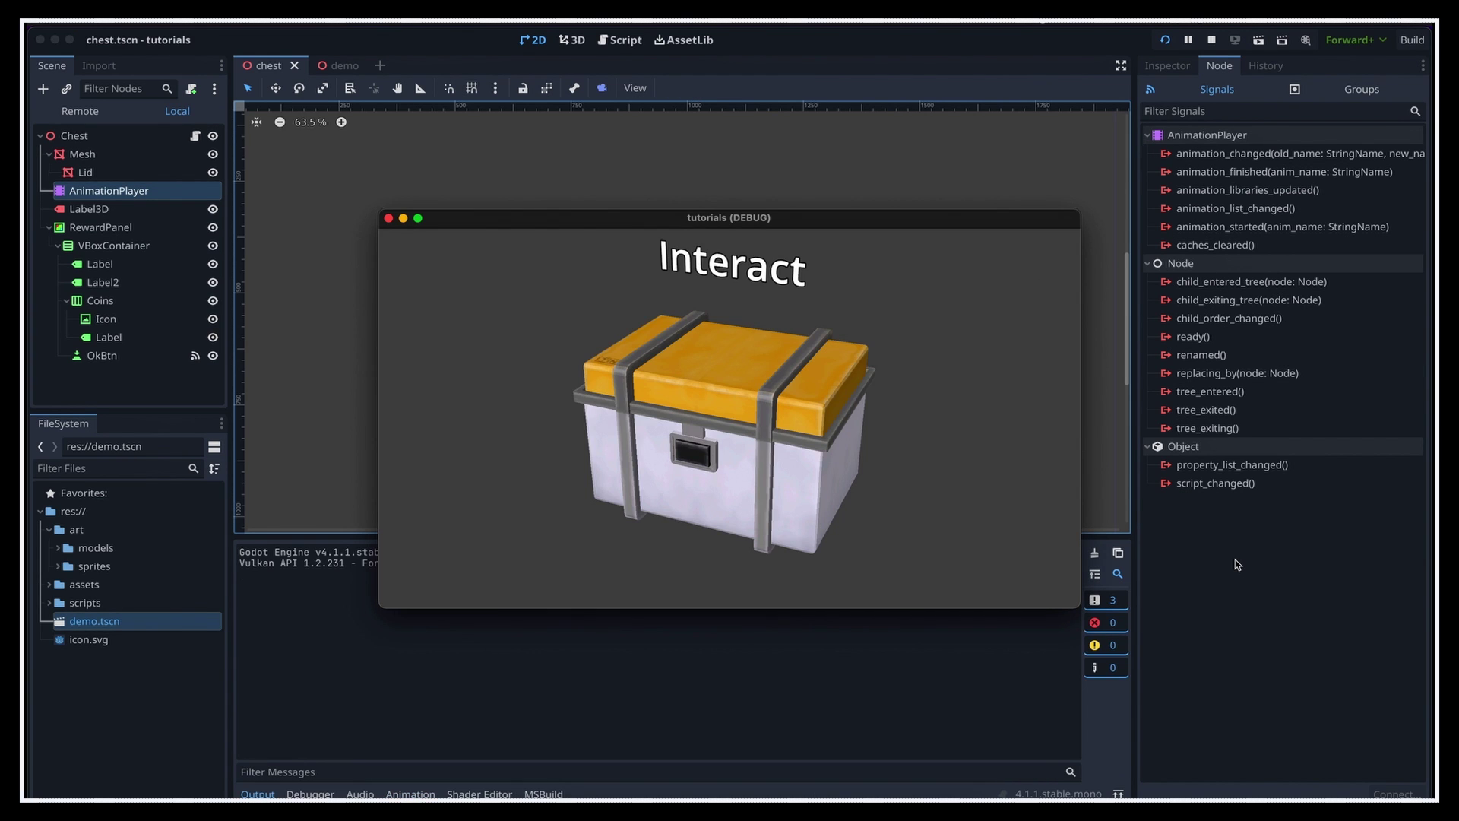
key("e")
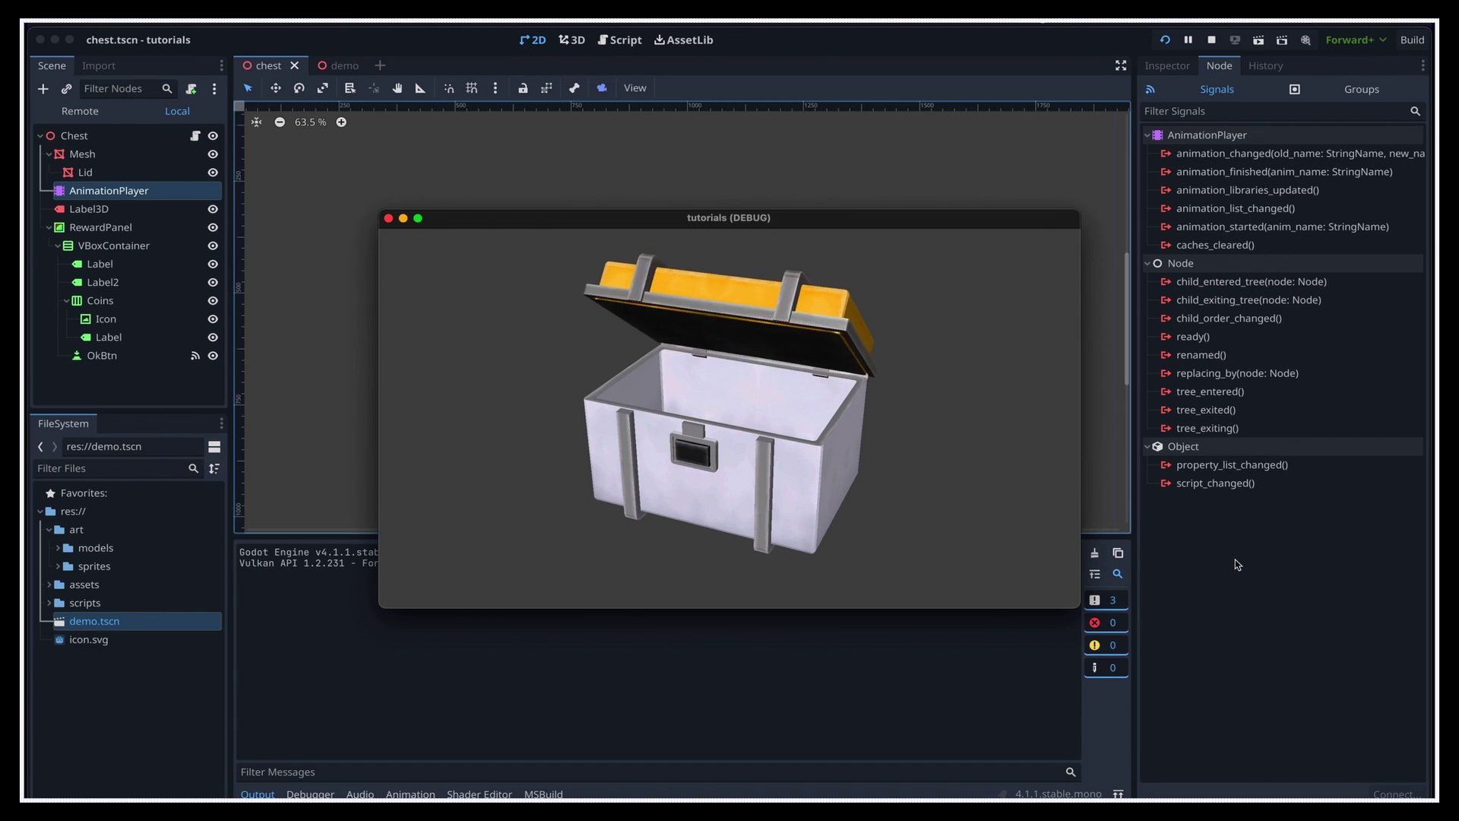